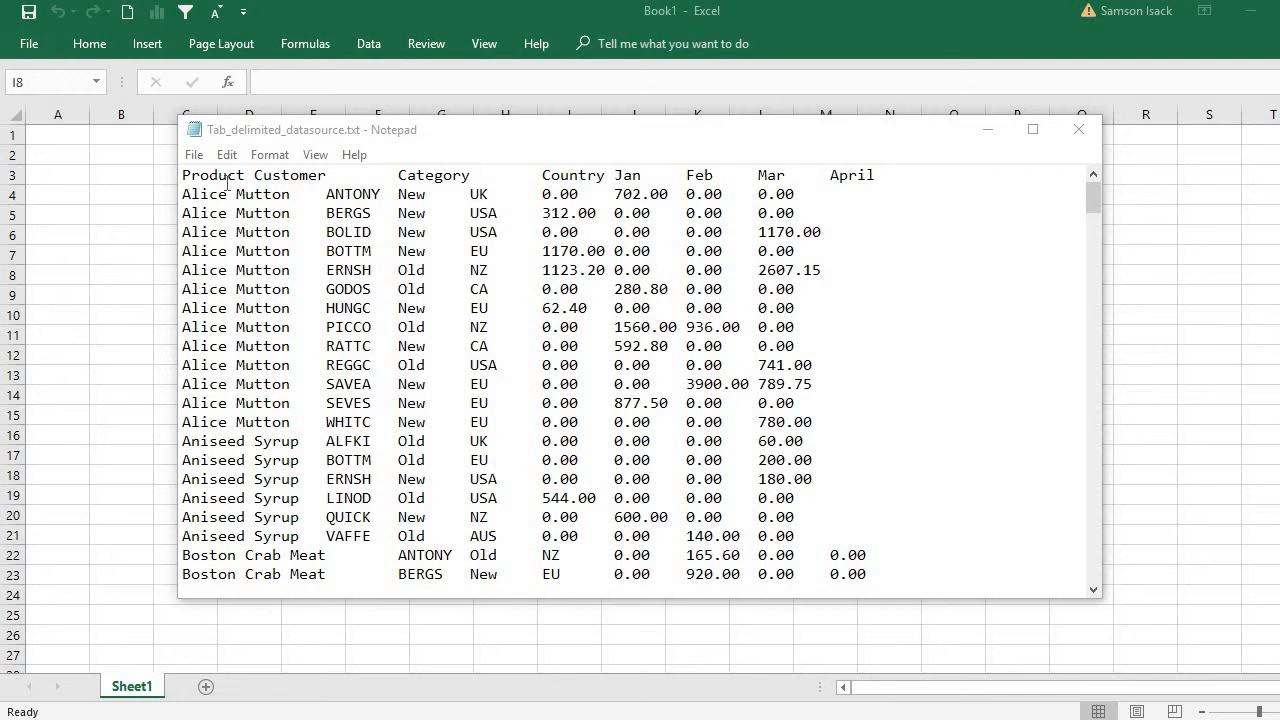
- Examine the column headings and tab-separated rows of Tab_delimited_datasource.txt in a maximized Notepad window
click(228, 185)
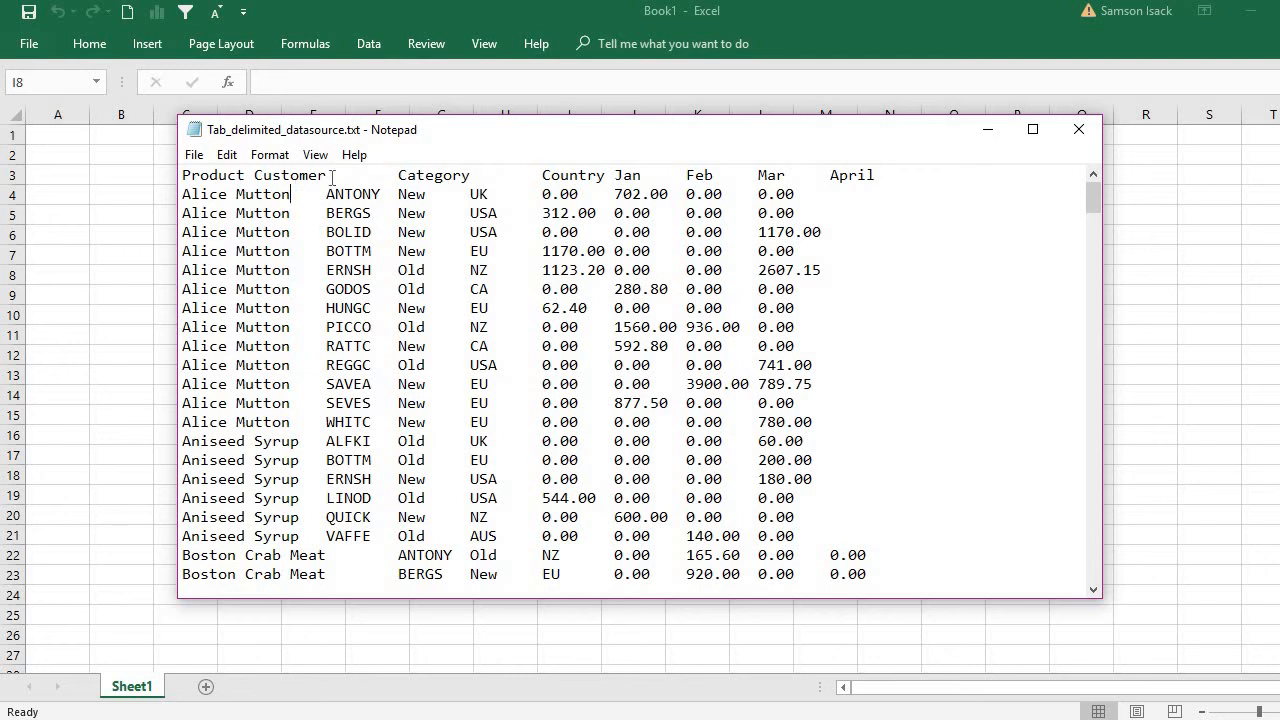
click(1036, 131)
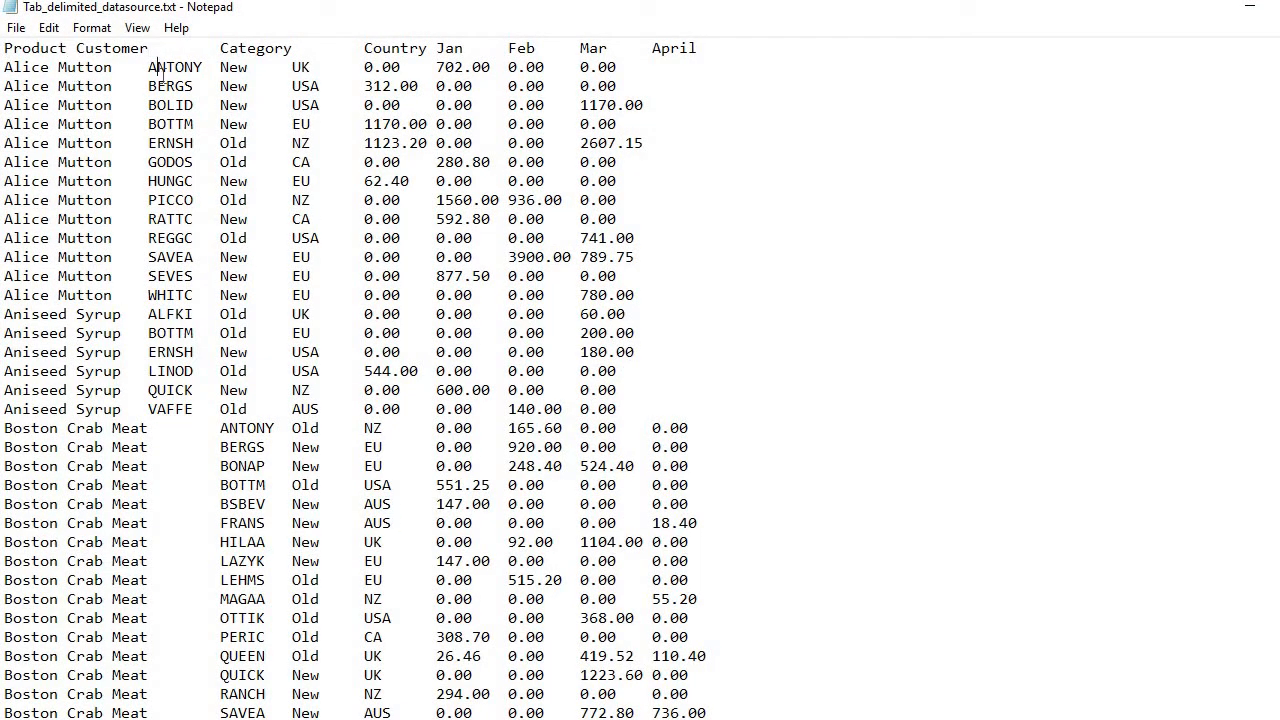
click(212, 70)
drag(382, 86, 663, 95)
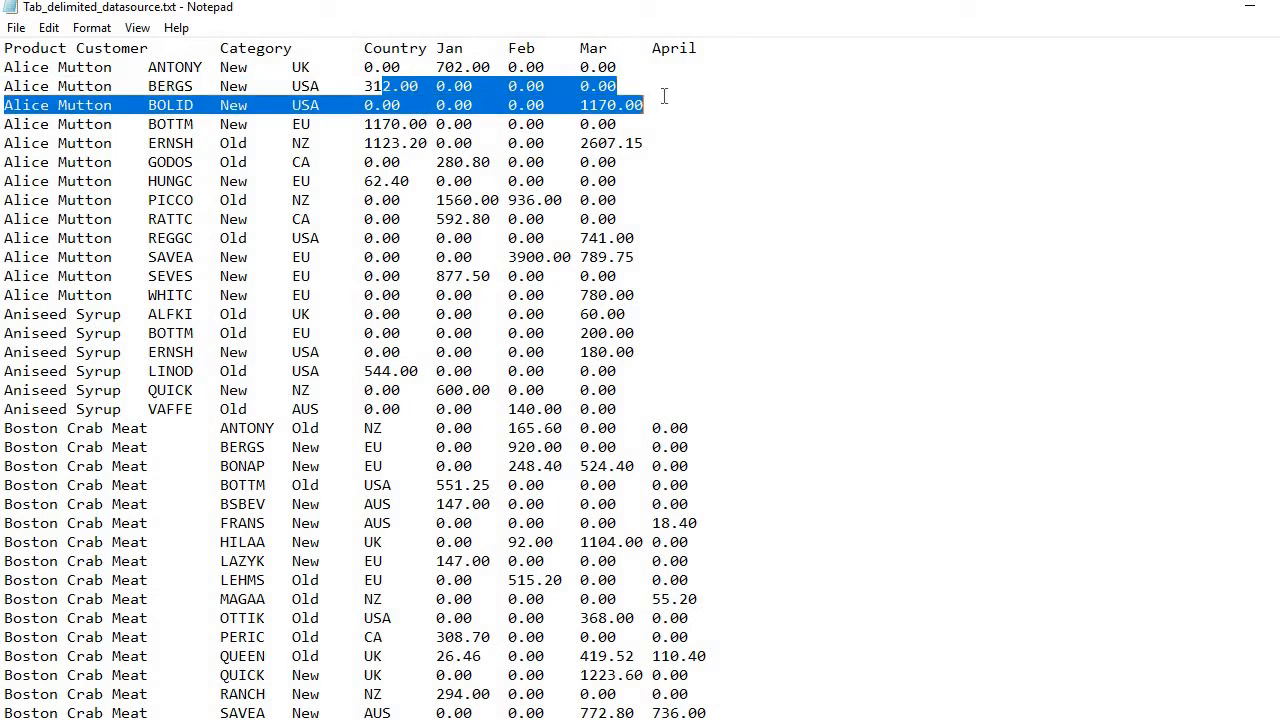
click(446, 56)
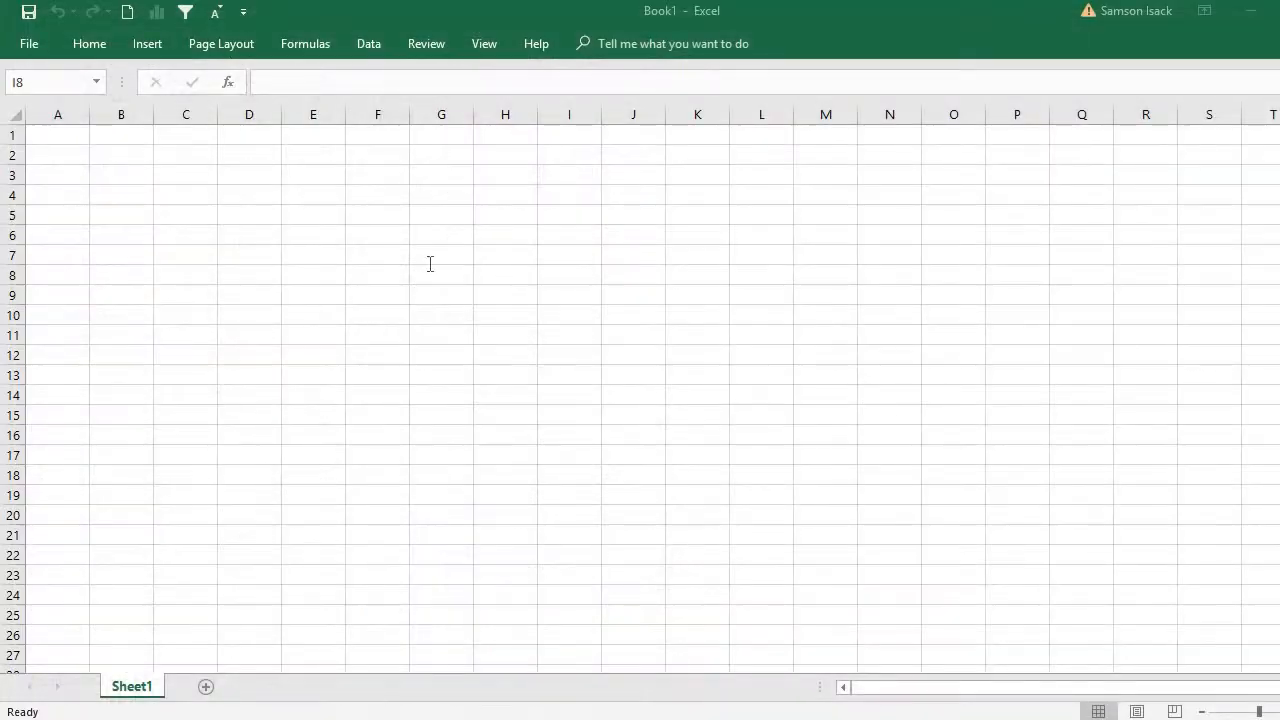
- Switch to the blank Excel workbook and select cell A1 as the starting cell for the data
click(43, 131)
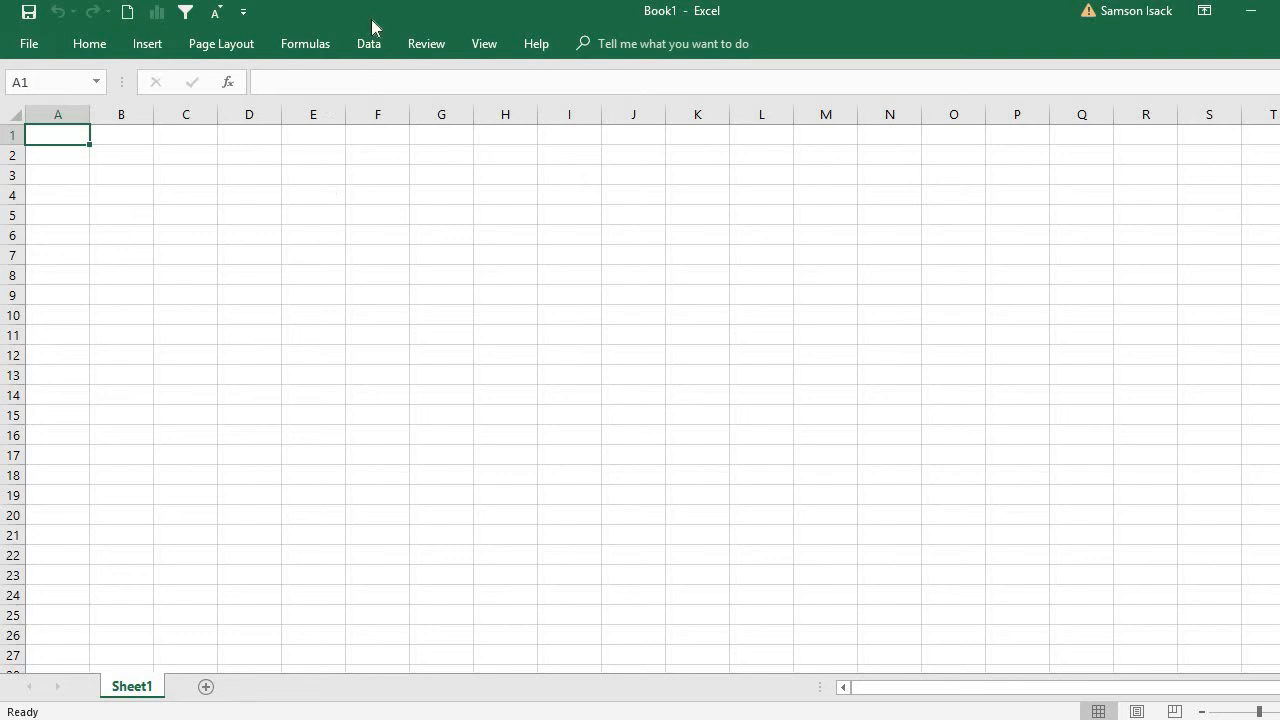
click(366, 50)
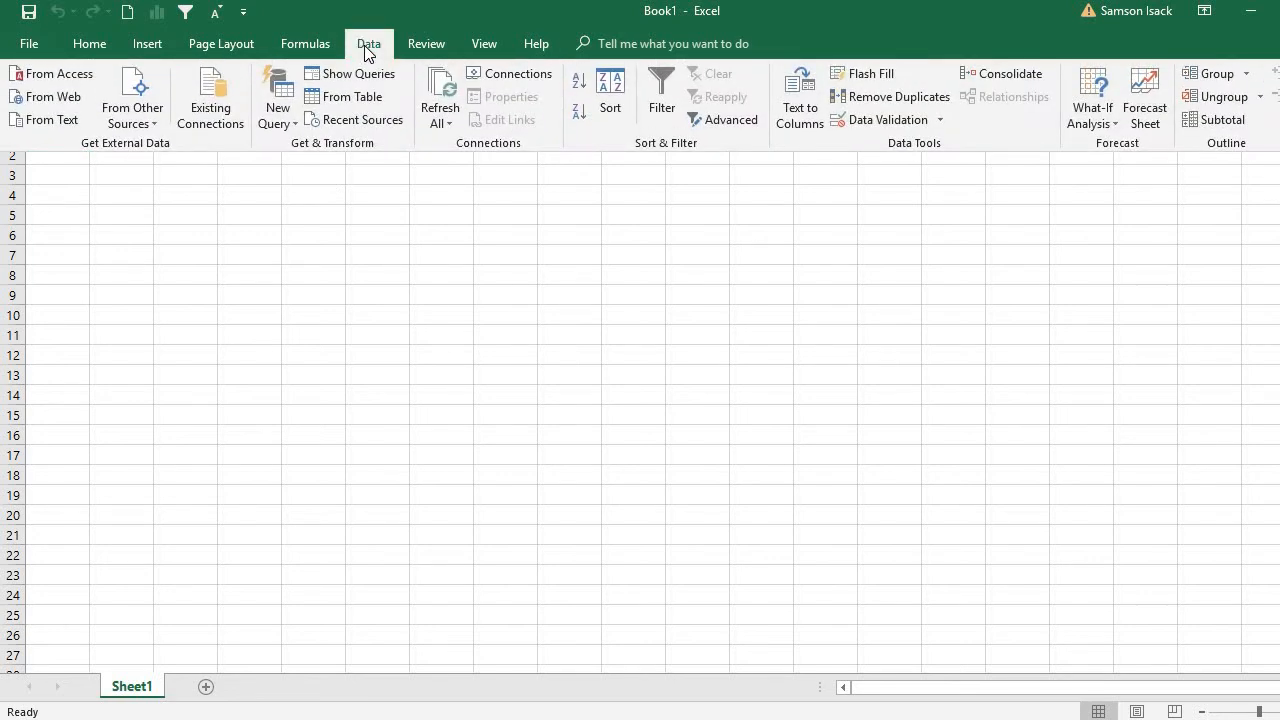
click(141, 43)
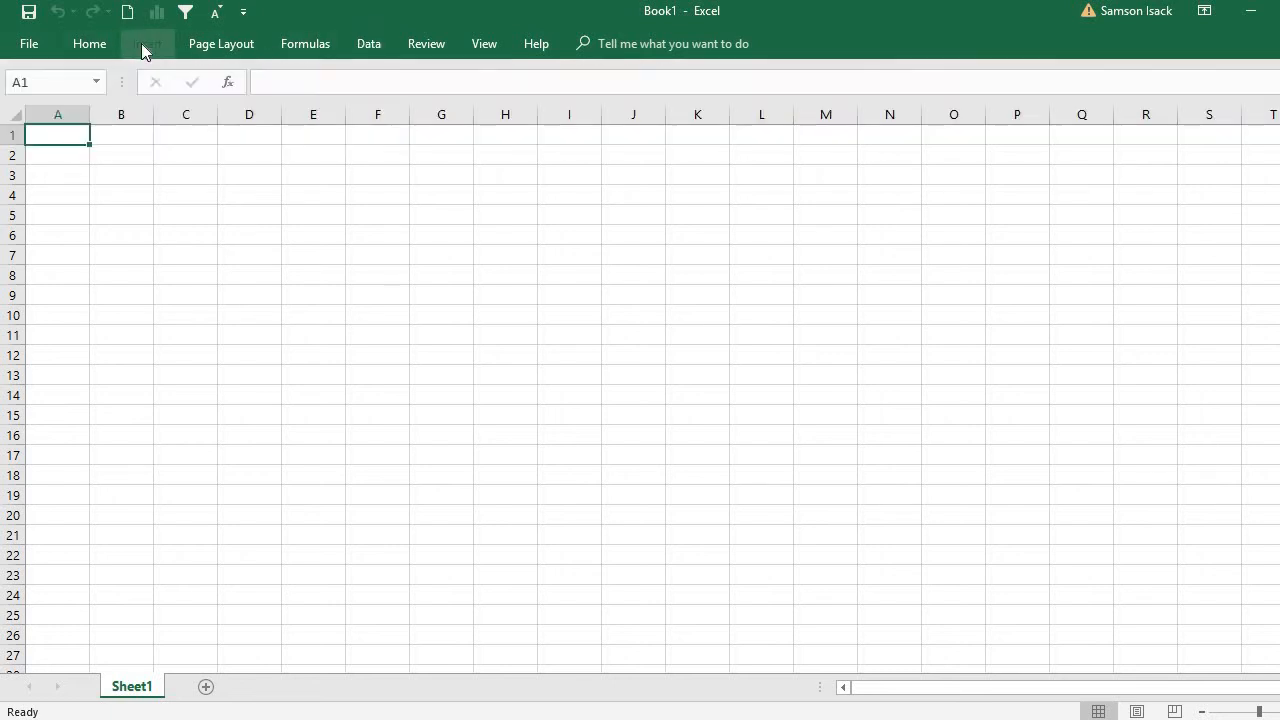
click(35, 107)
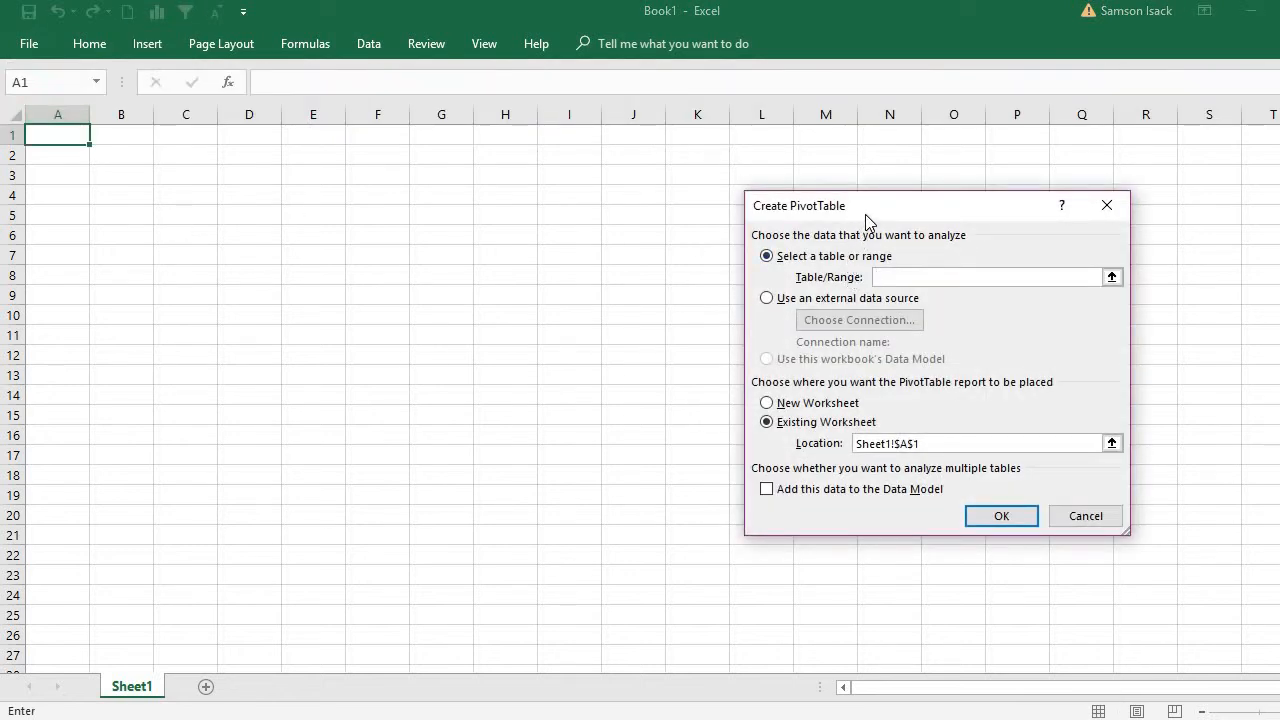
drag(865, 214, 499, 190)
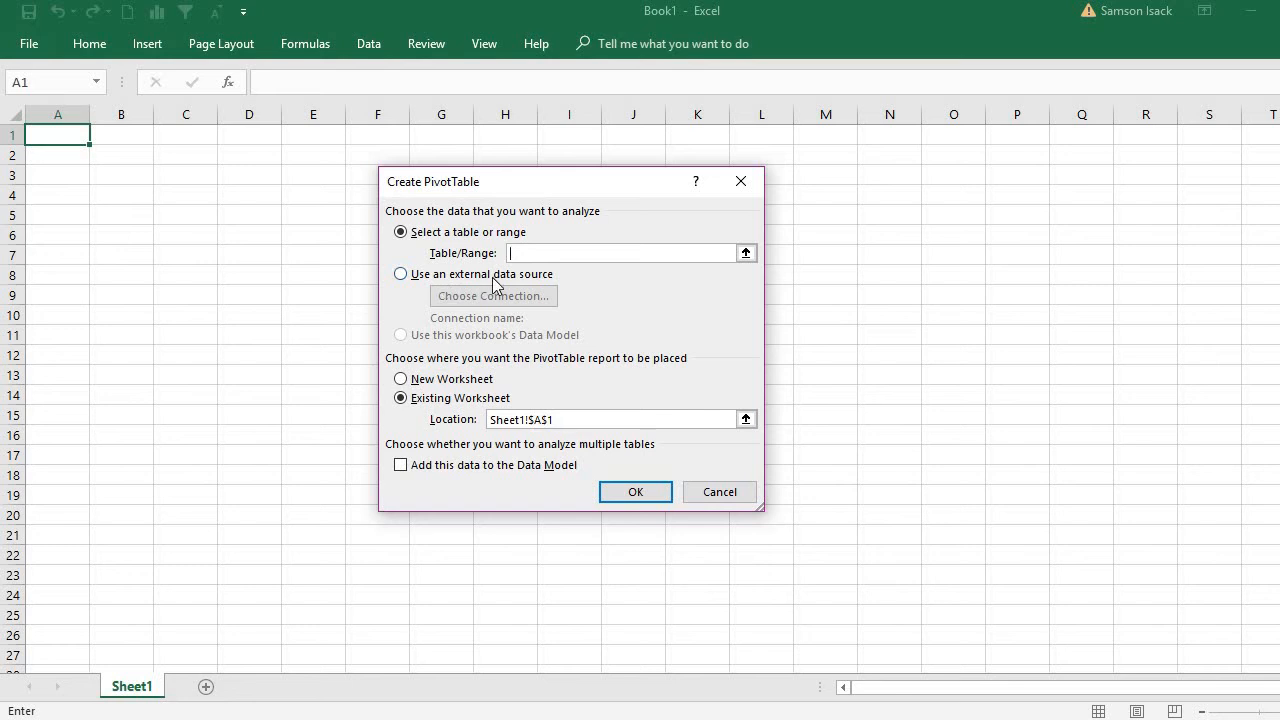
click(488, 279)
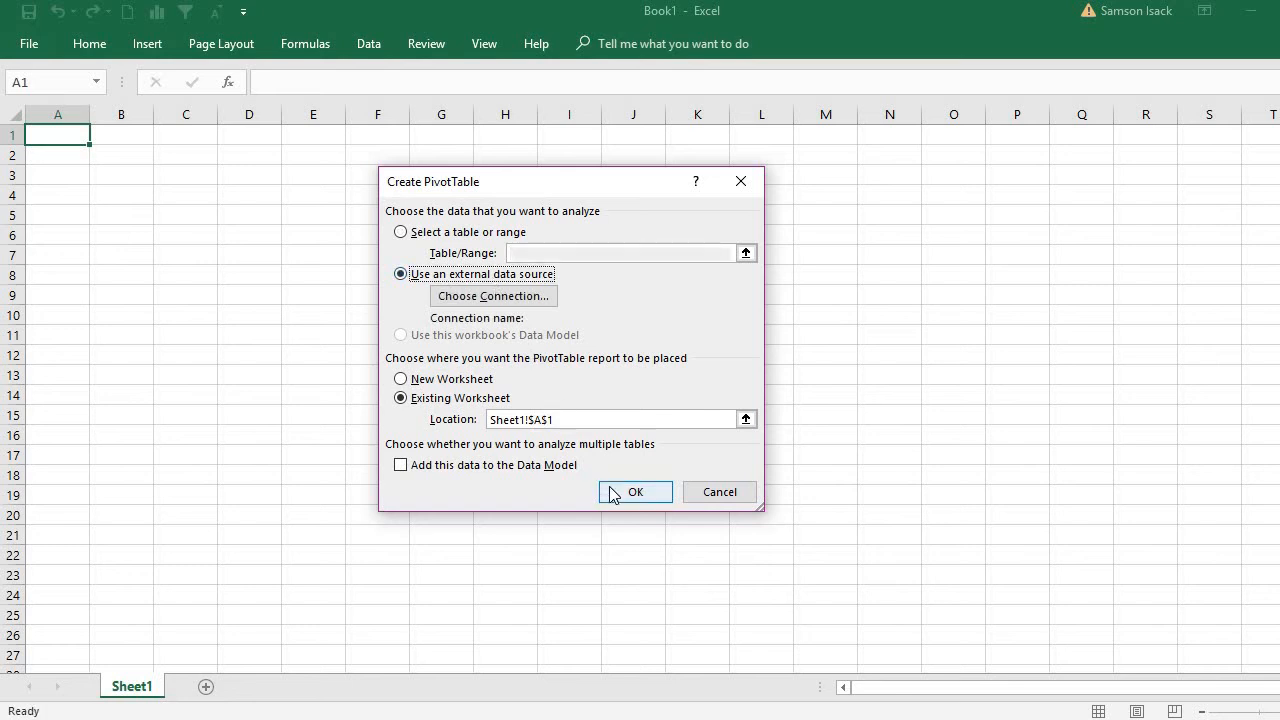
click(472, 295)
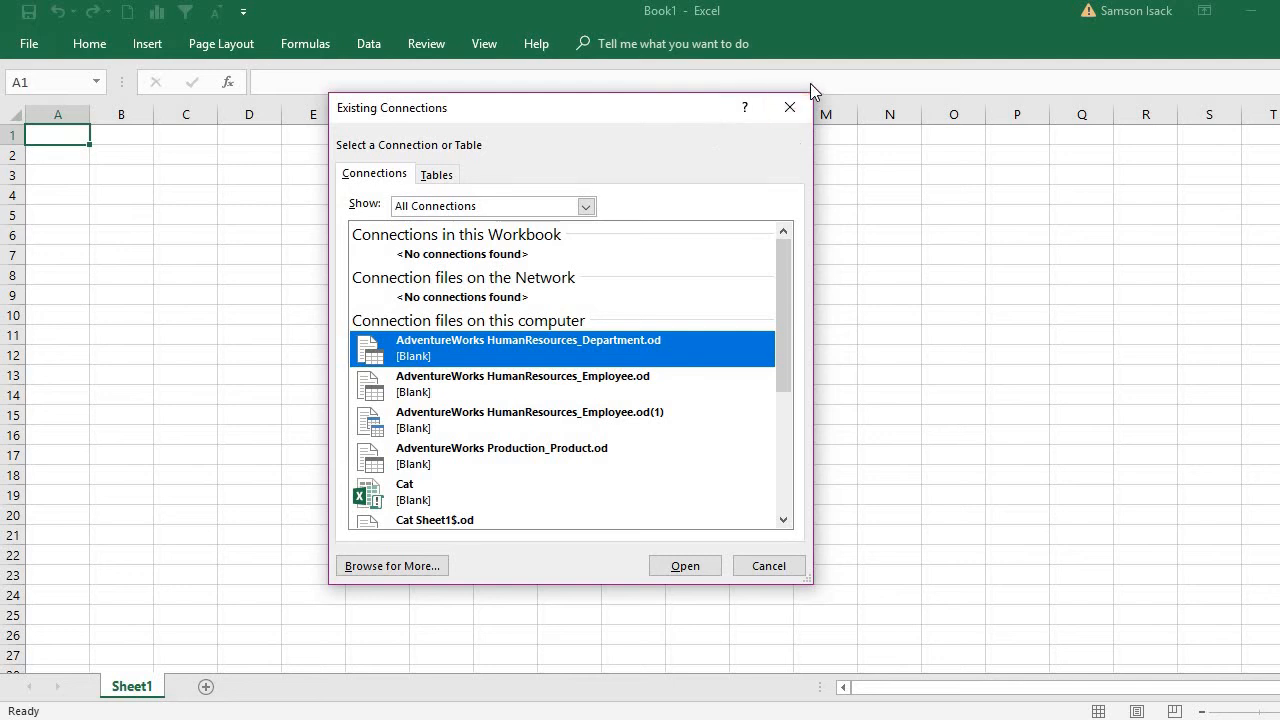
click(789, 116)
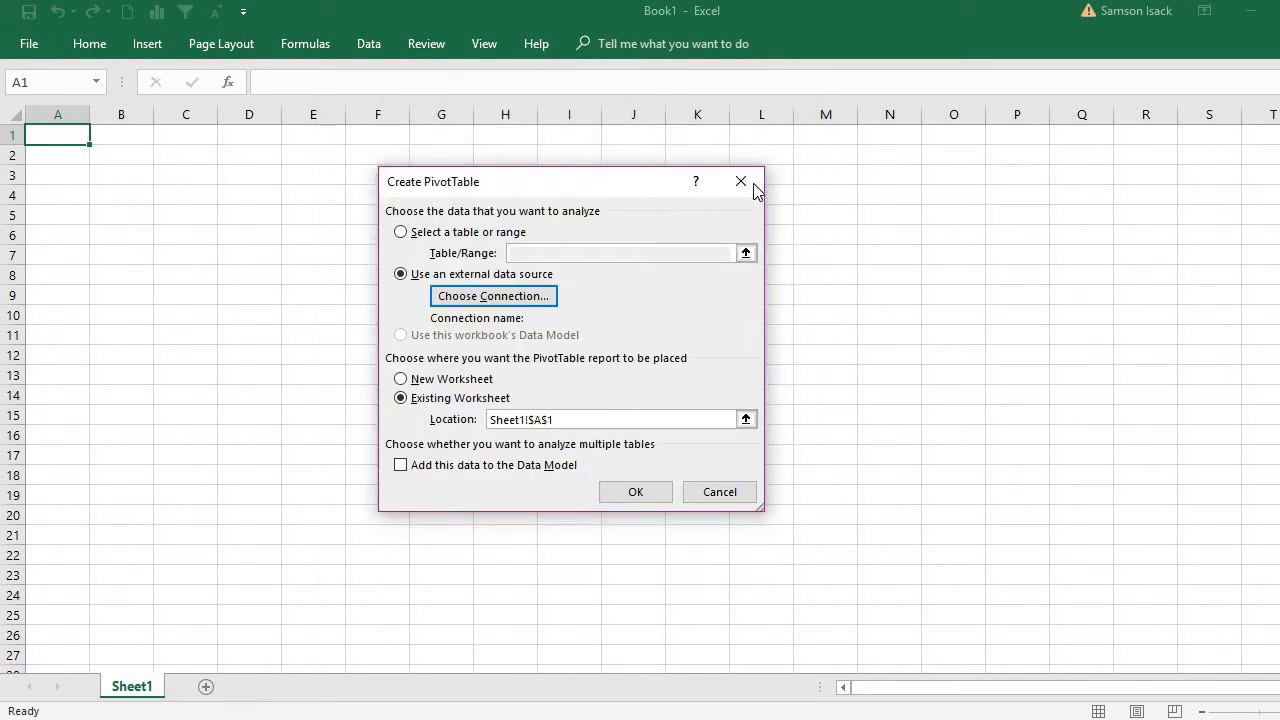
click(740, 182)
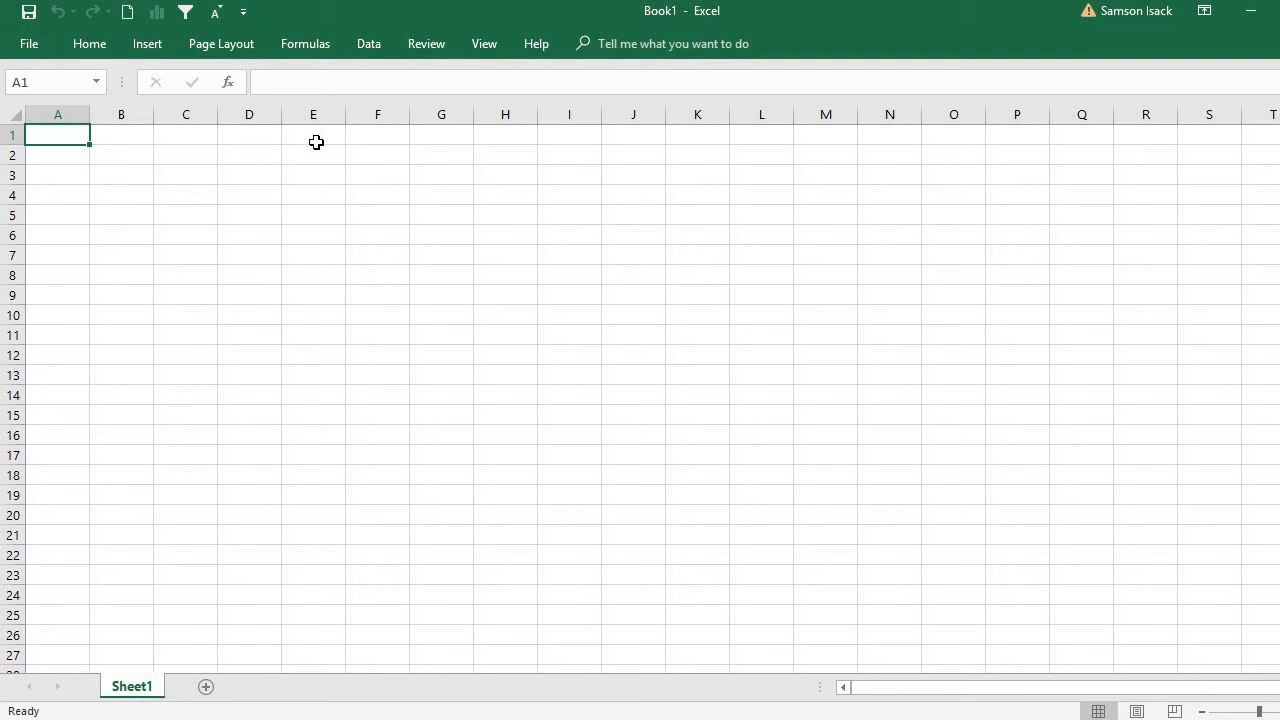
- Start importing external data from the text file Tab_delimited_datasource.txt in the DataFiles folder
click(366, 45)
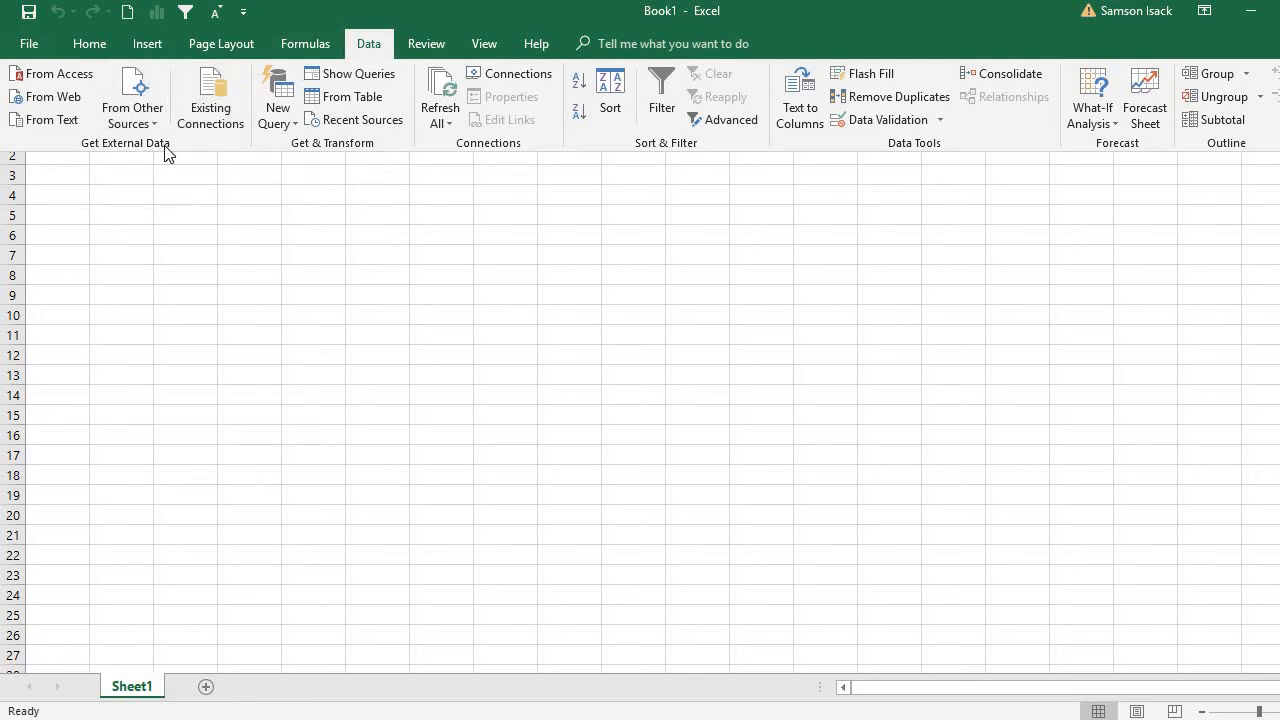
click(30, 123)
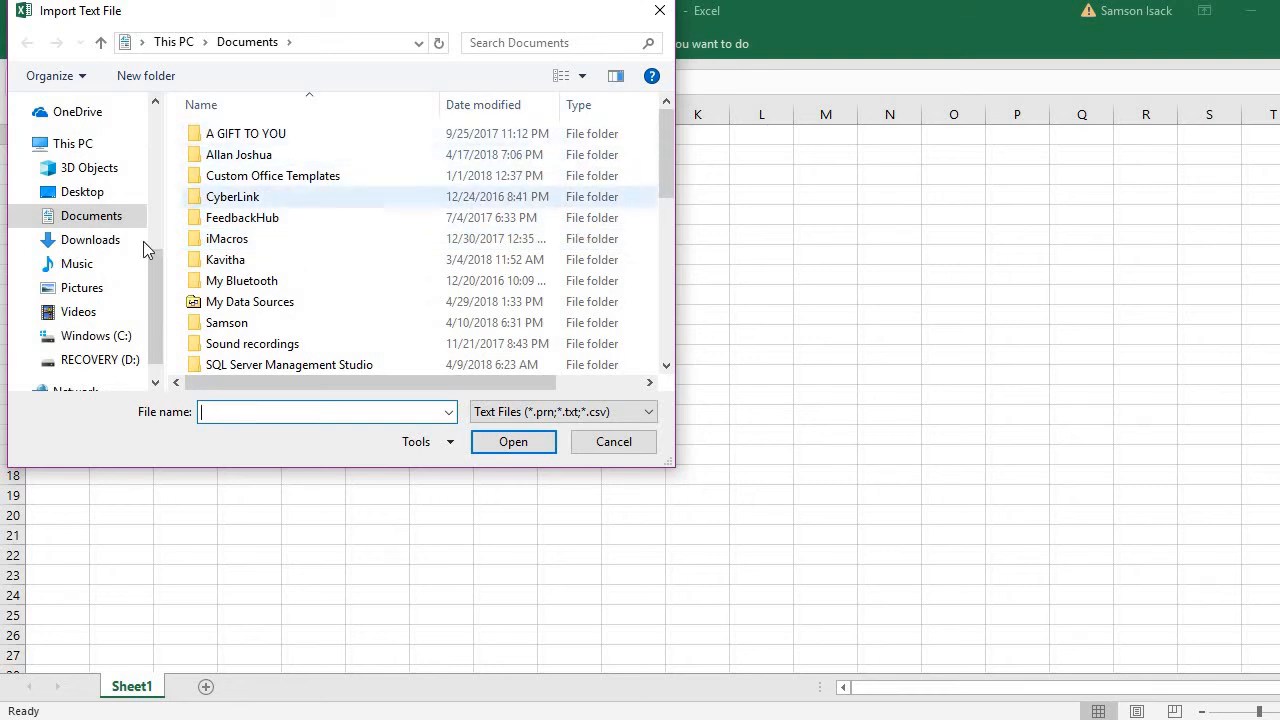
scroll(155, 272, up, 4)
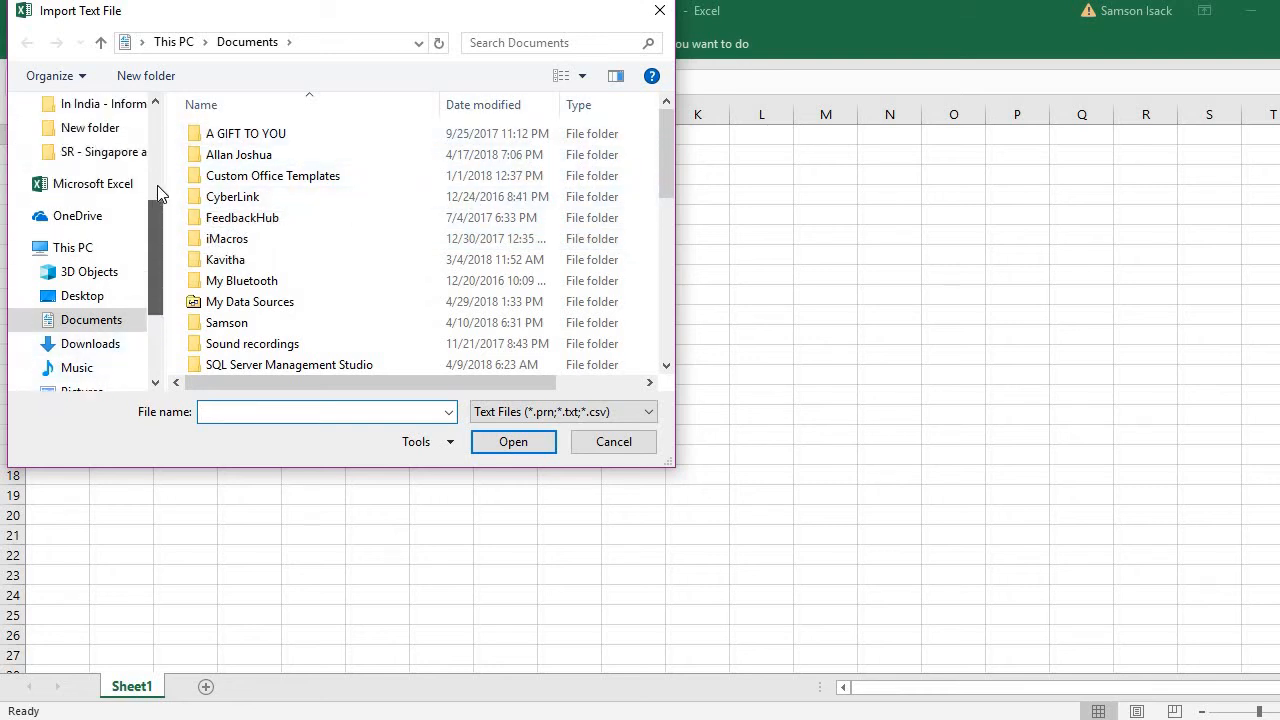
click(97, 205)
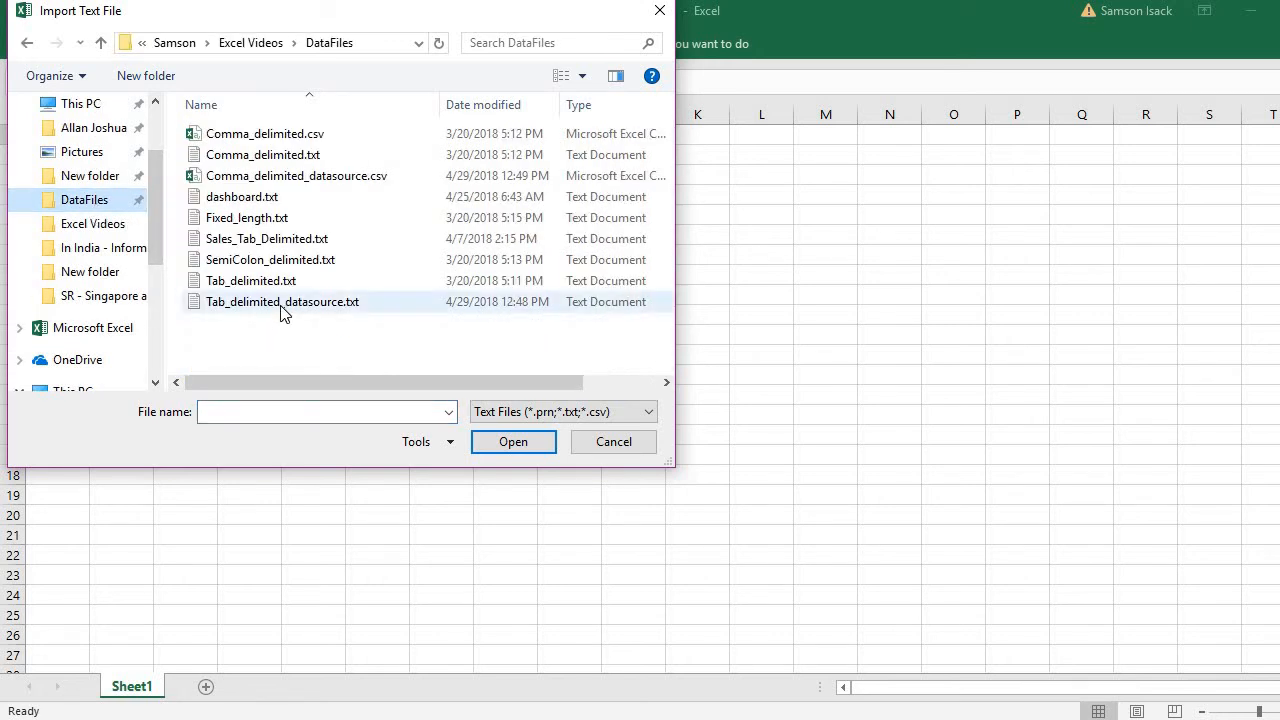
click(281, 303)
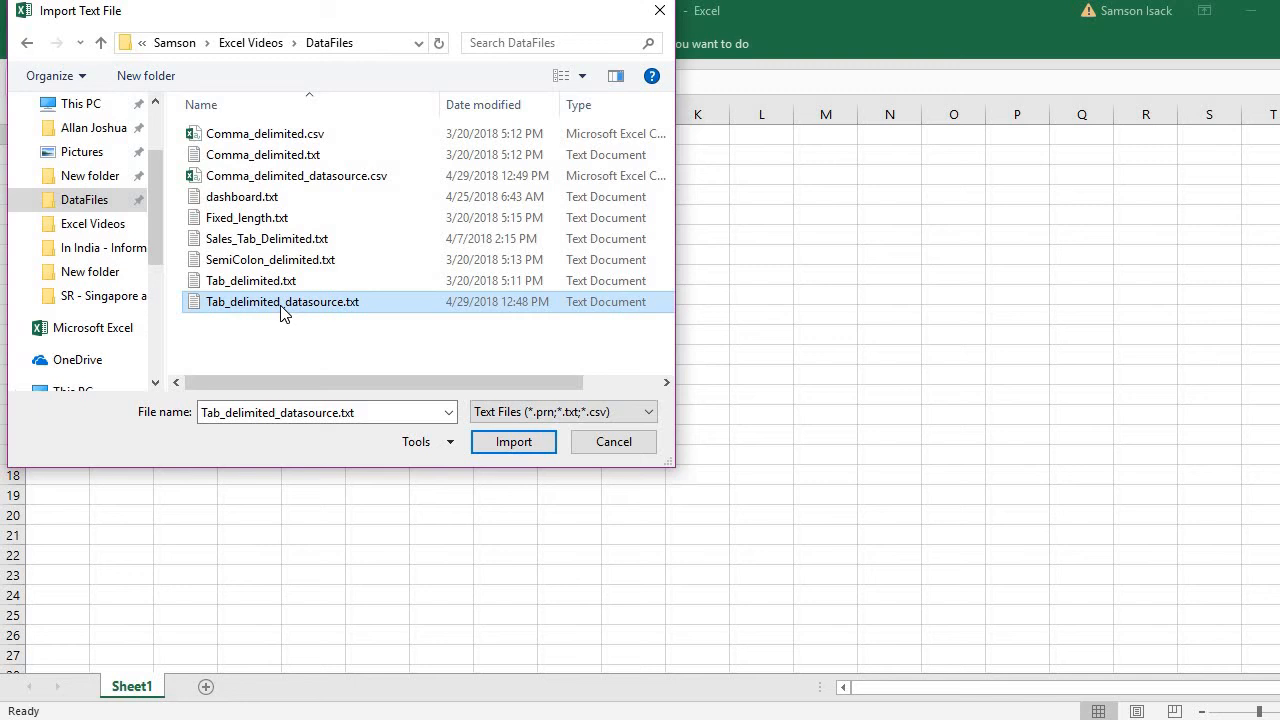
double_click(281, 304)
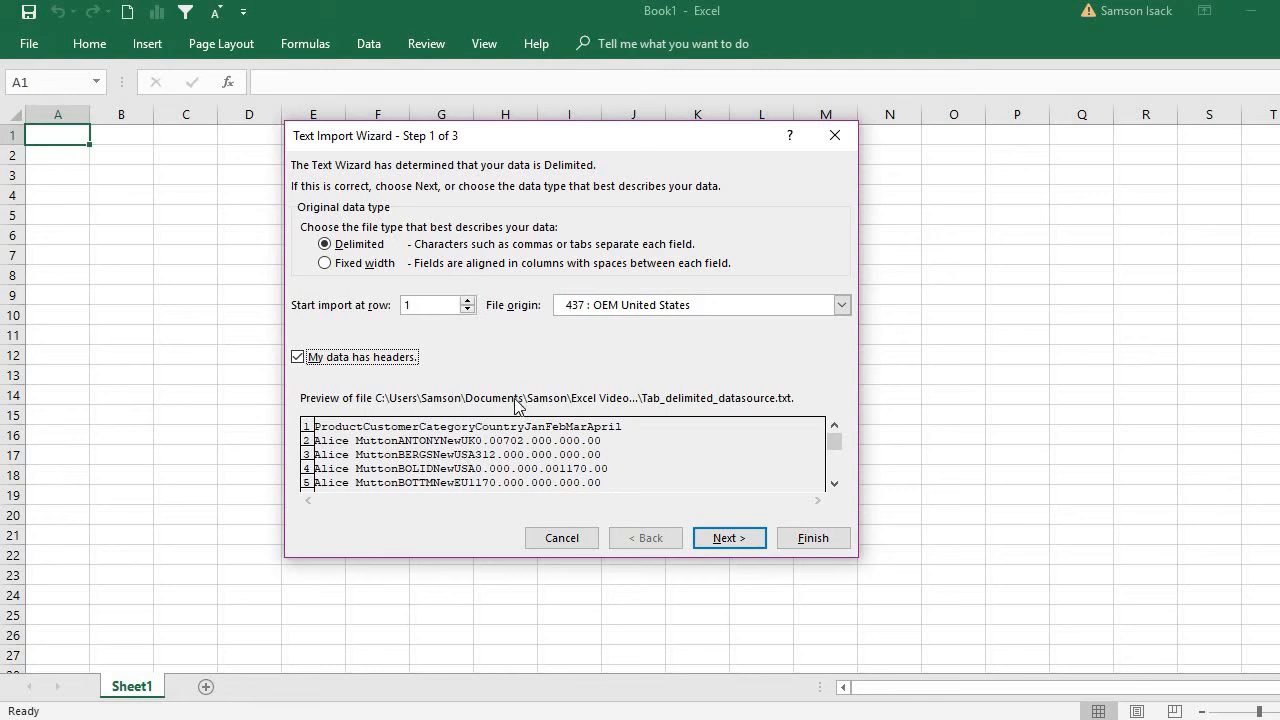
- Define the file as Delimited data with headers, starting at row 1 and using Tab as the only delimiter
click(720, 540)
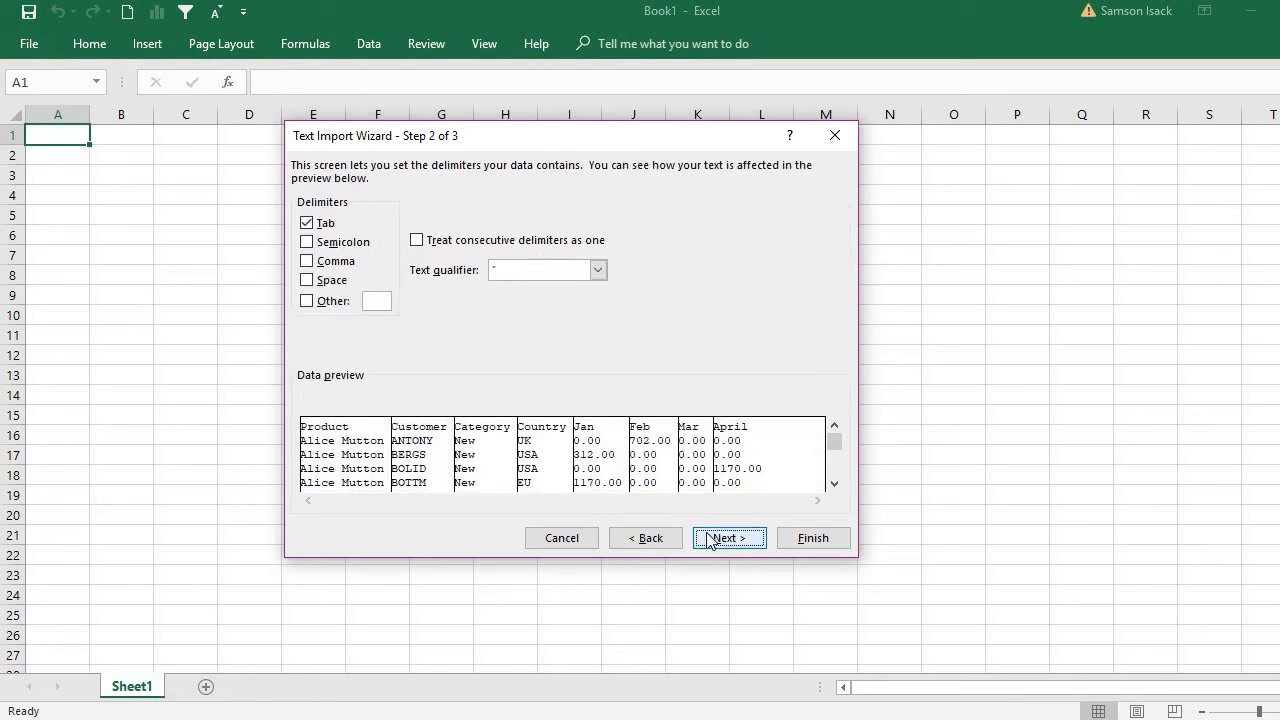
click(324, 226)
click(324, 226)
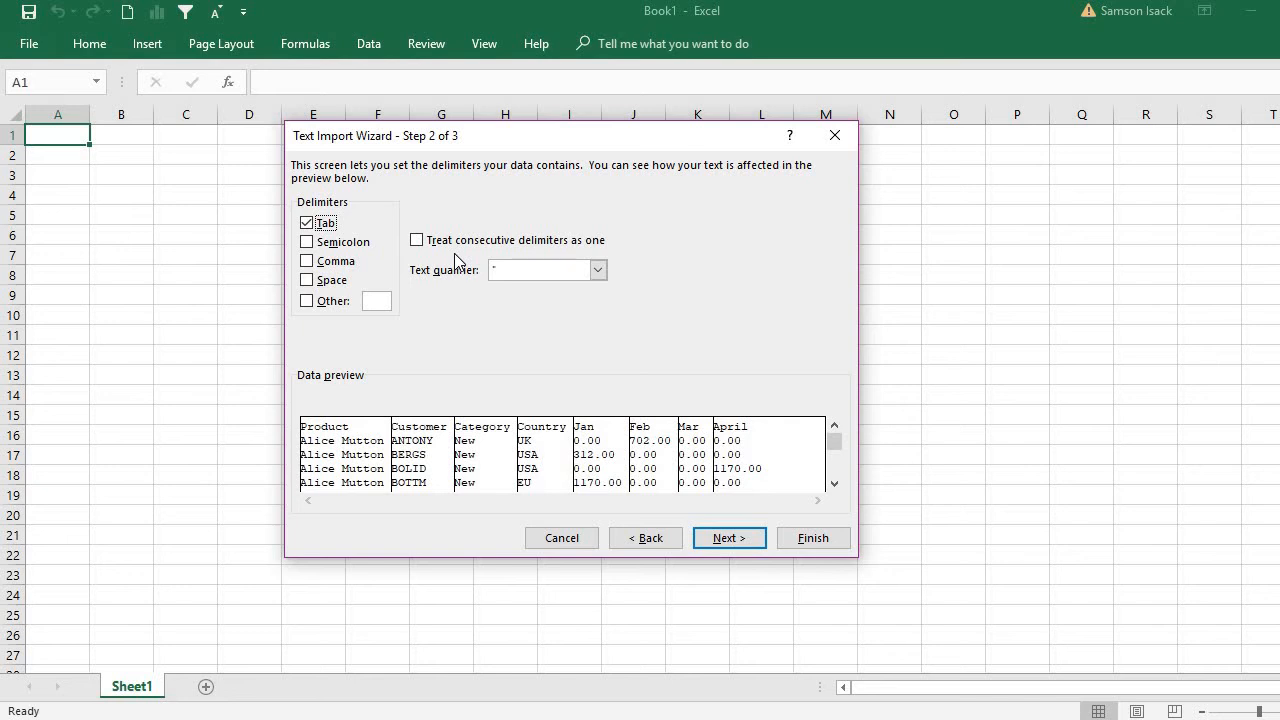
click(735, 536)
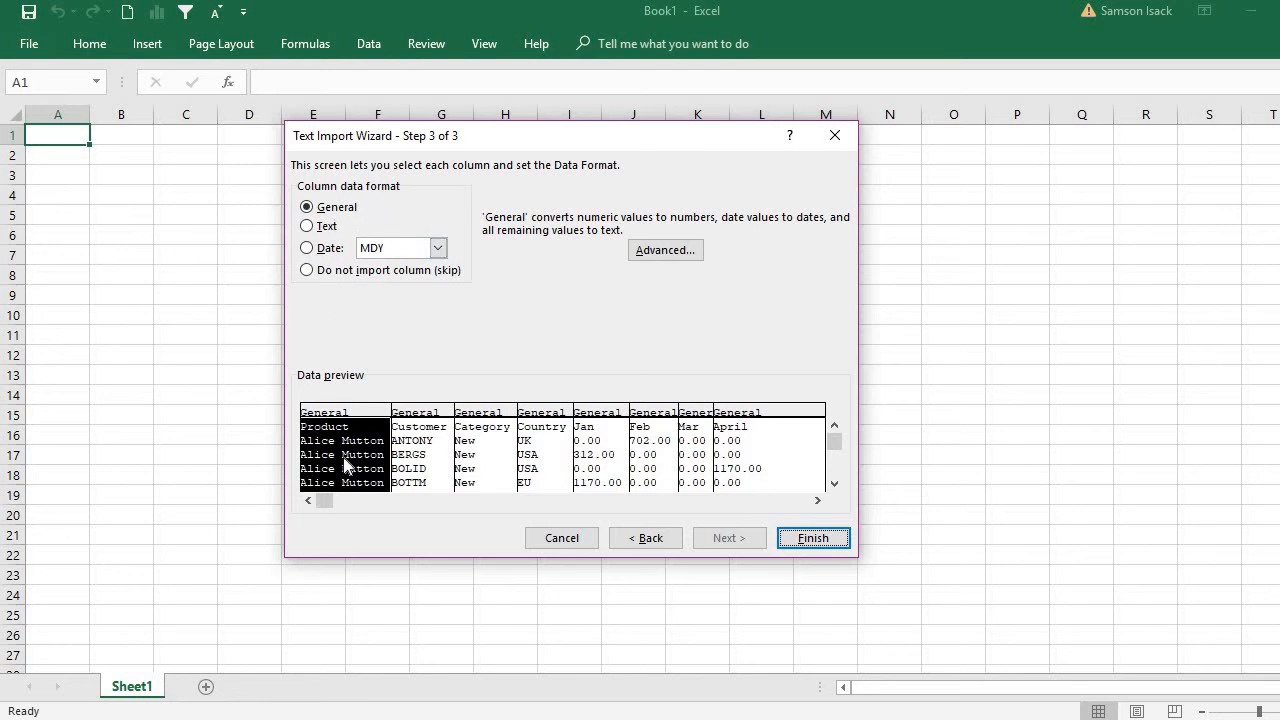
- Set the data format of the Product, Customer, Category and Country columns to Text
click(308, 228)
click(420, 474)
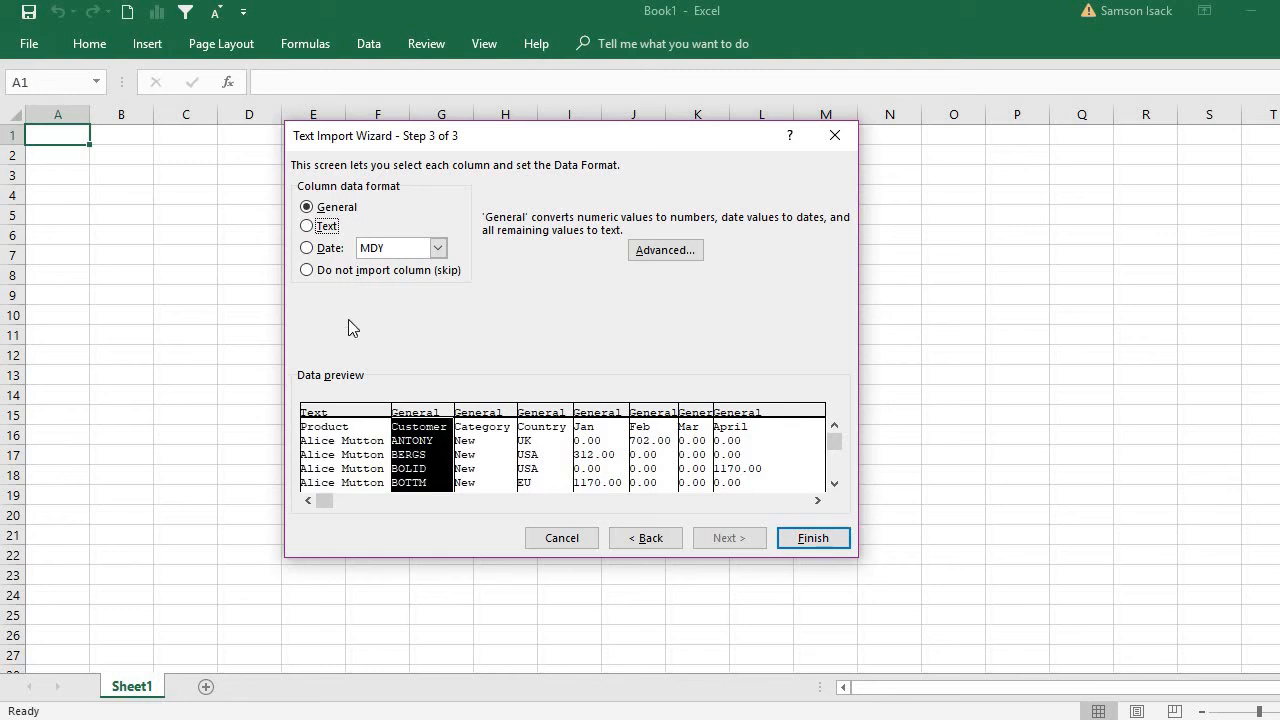
click(326, 228)
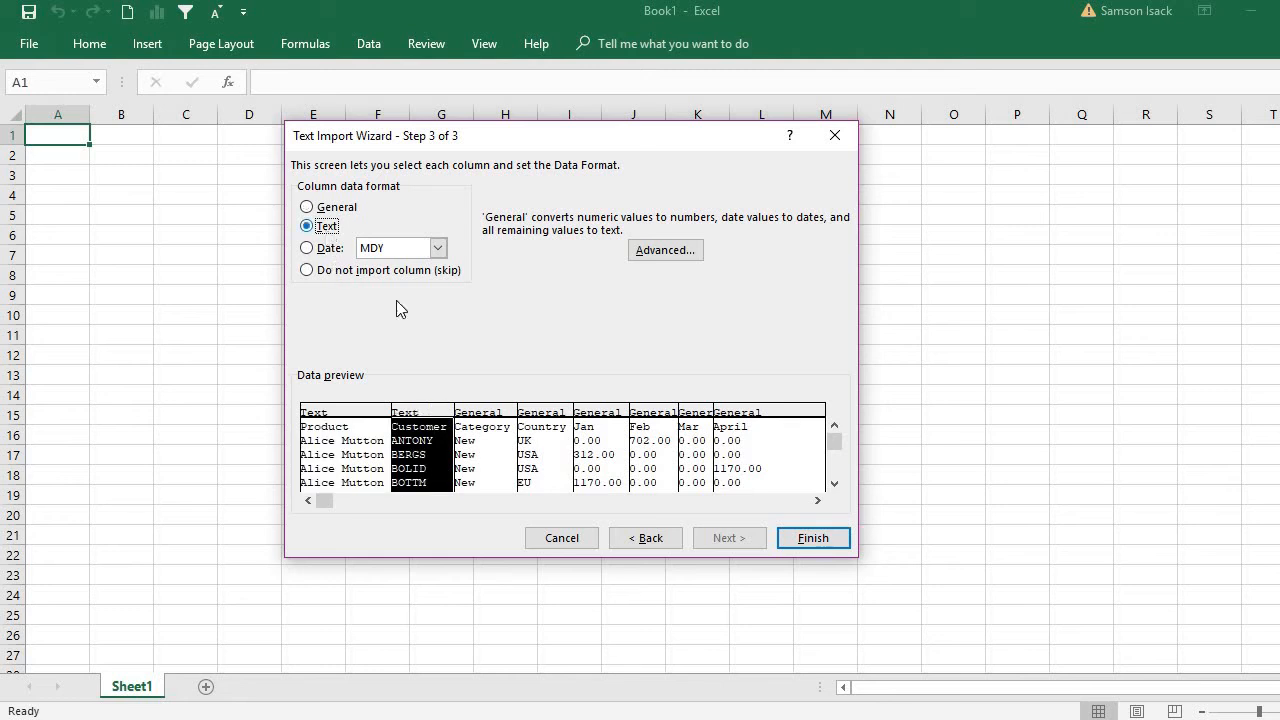
click(490, 480)
click(330, 228)
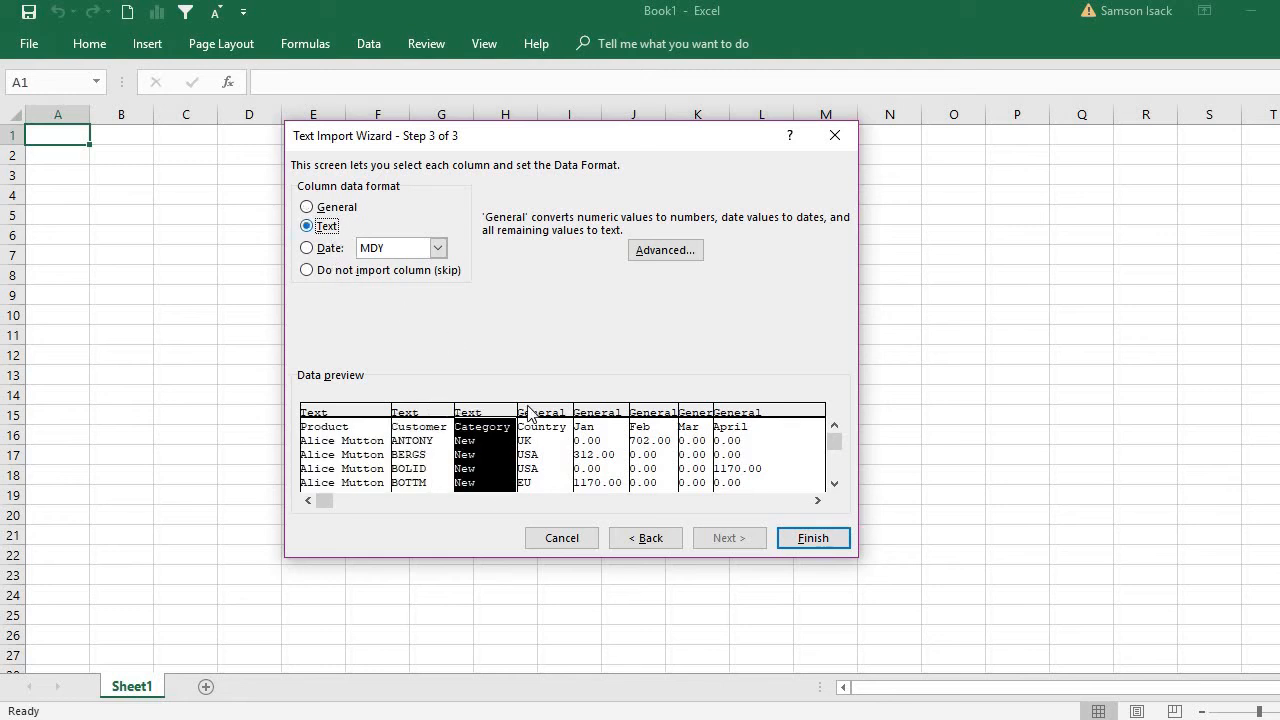
click(527, 447)
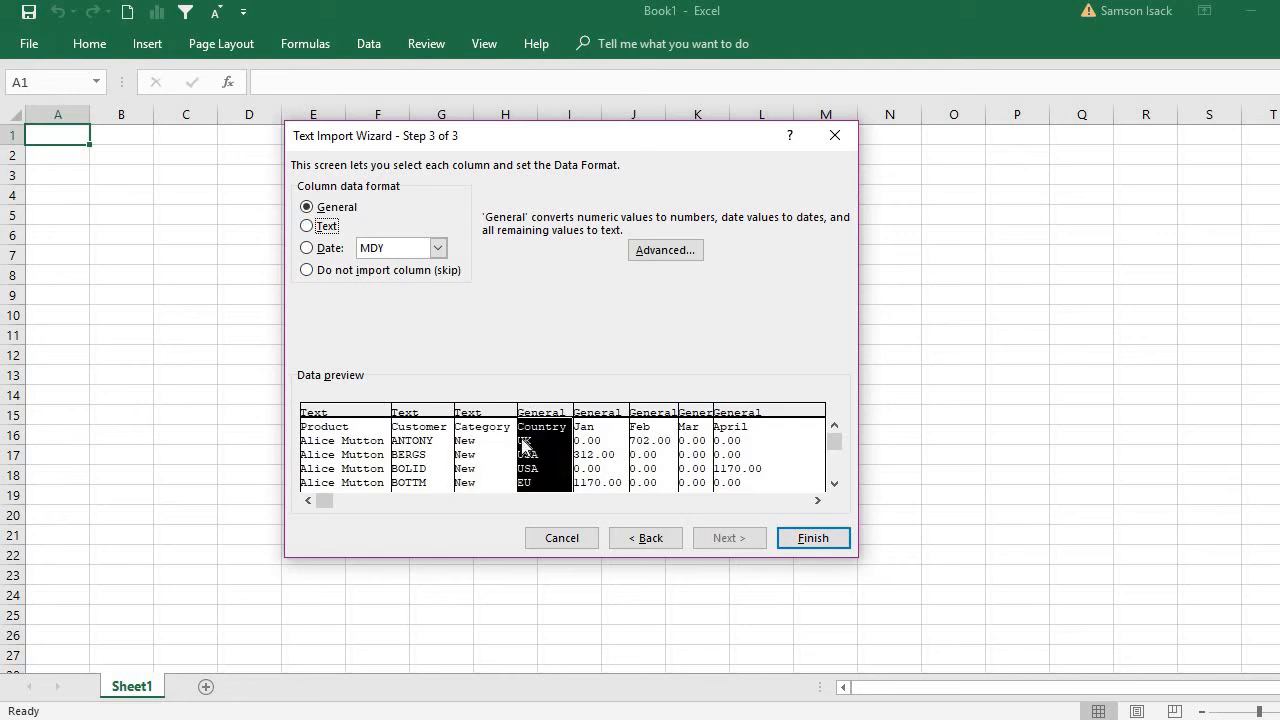
click(329, 228)
- Check the advanced numeric separator settings with the Jan column selected, and finish importing the data into the existing worksheet at $A$1
click(585, 490)
click(670, 253)
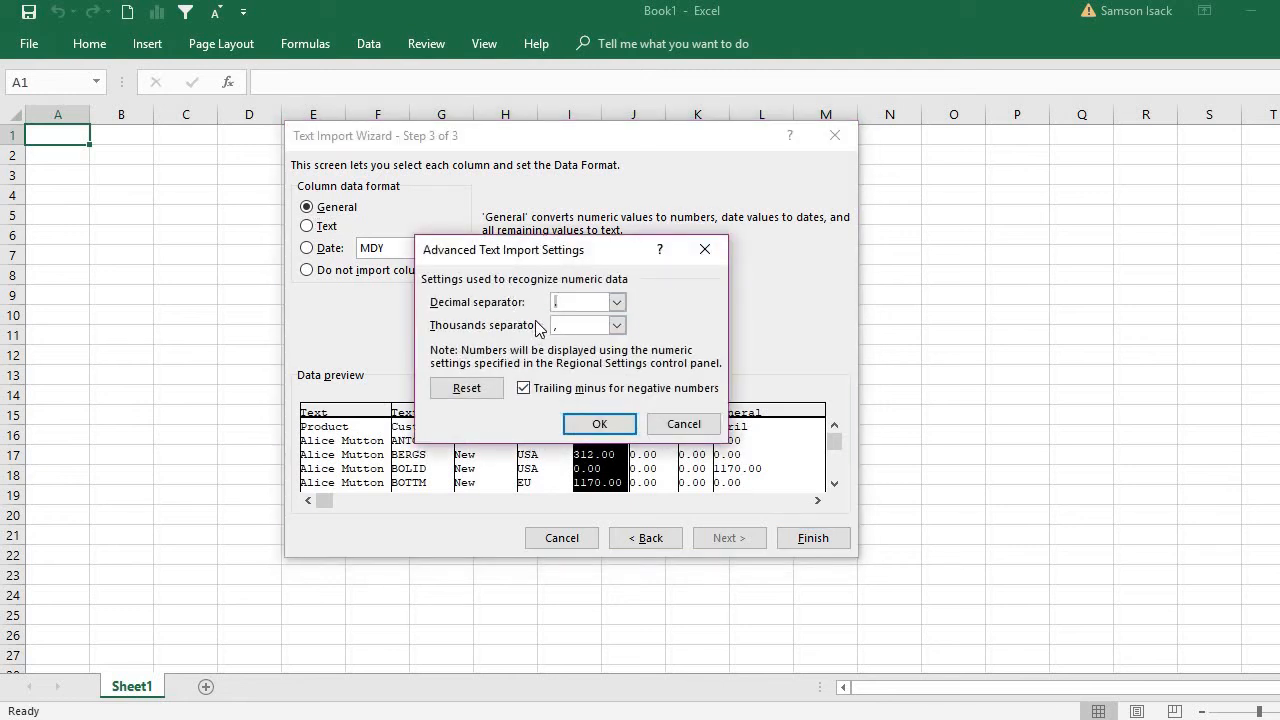
click(705, 258)
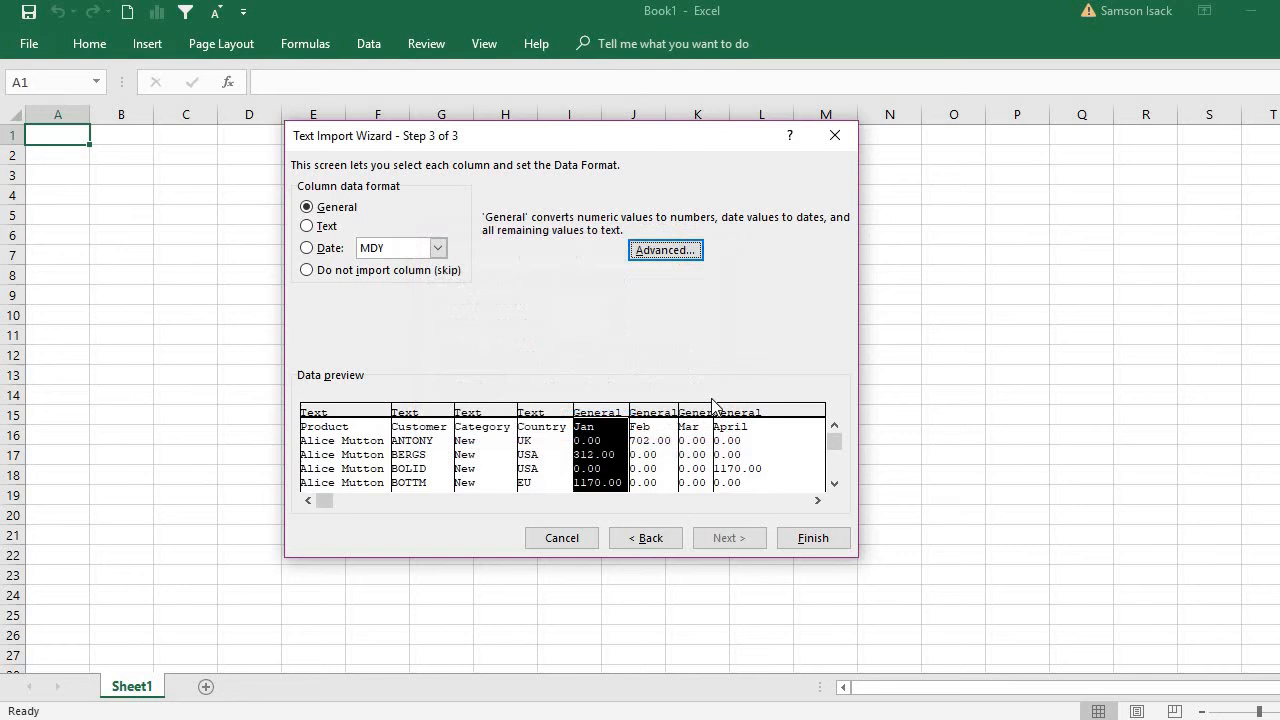
click(801, 535)
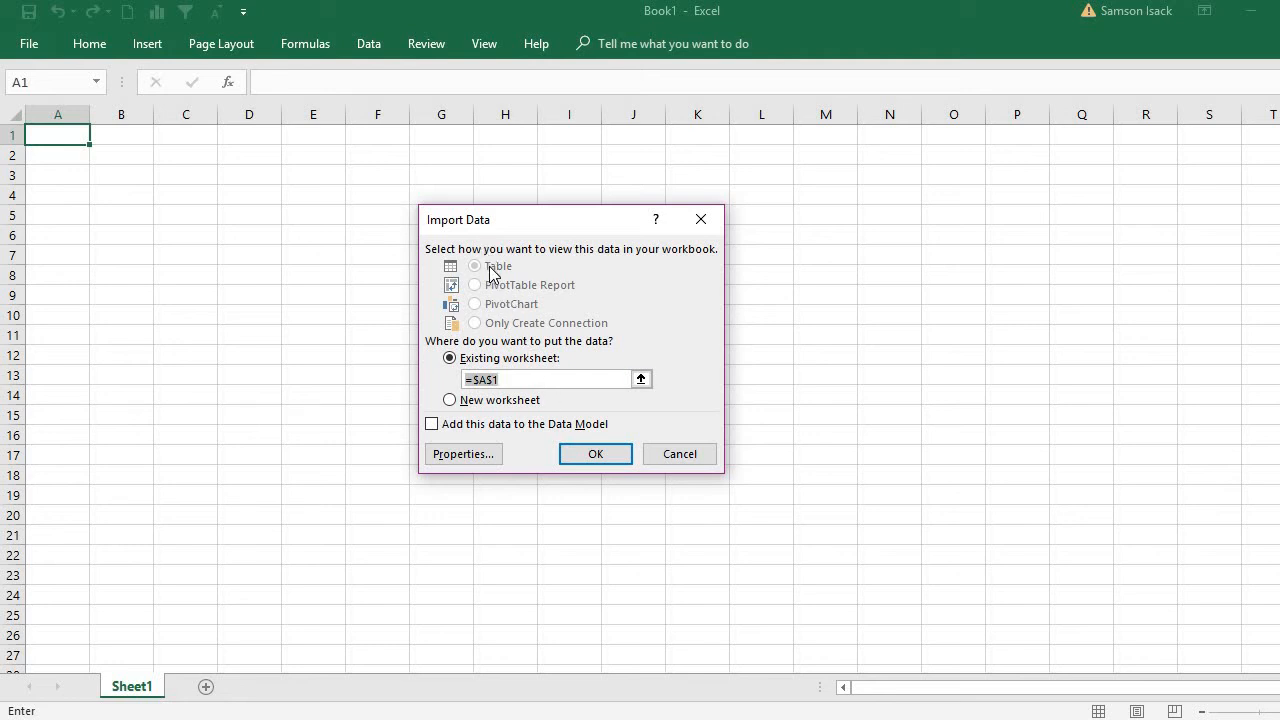
click(597, 455)
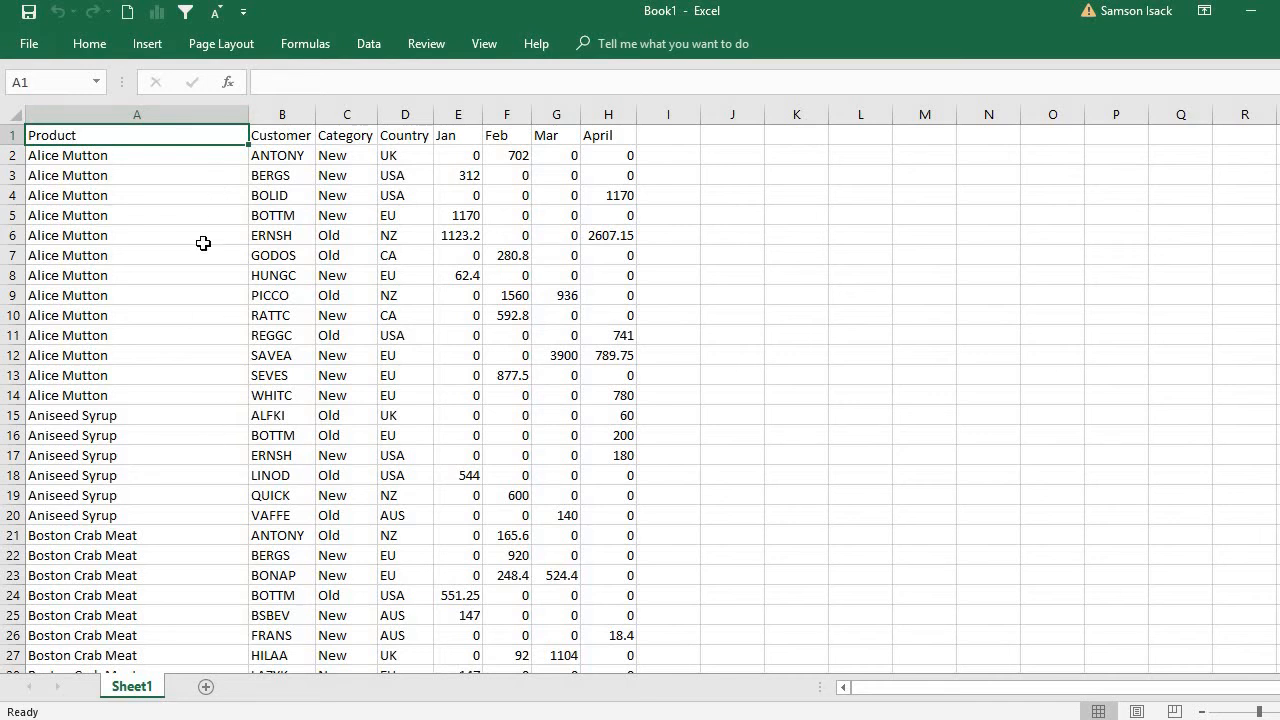
- Examine the imported data from its first to its last row, and select the header cells A1:H1
click(213, 139)
key(ctrl+Down)
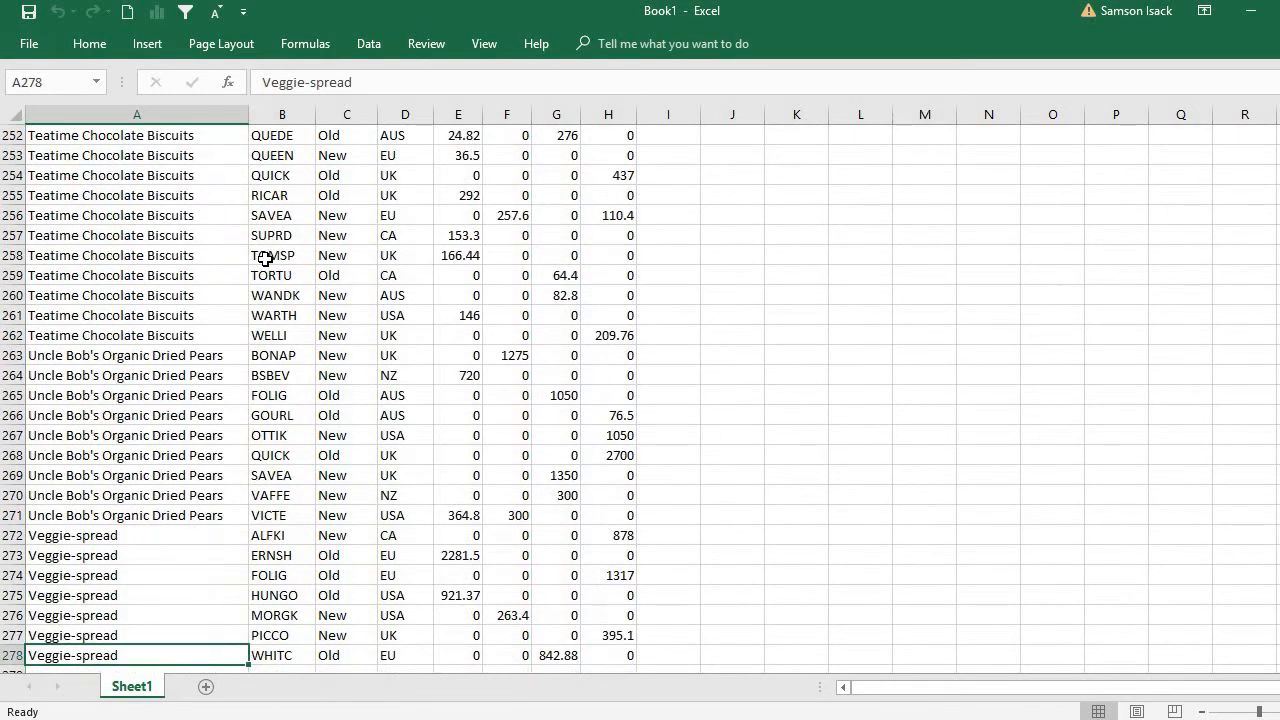
double_click(131, 453)
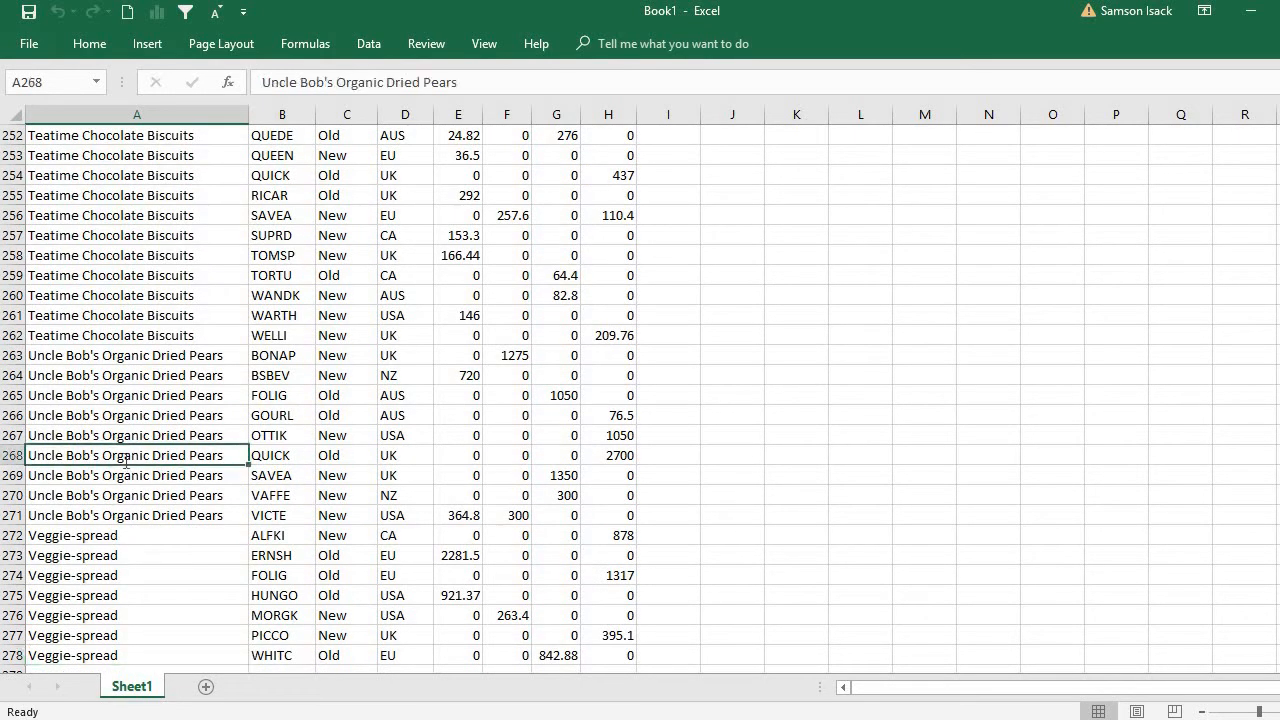
click(168, 648)
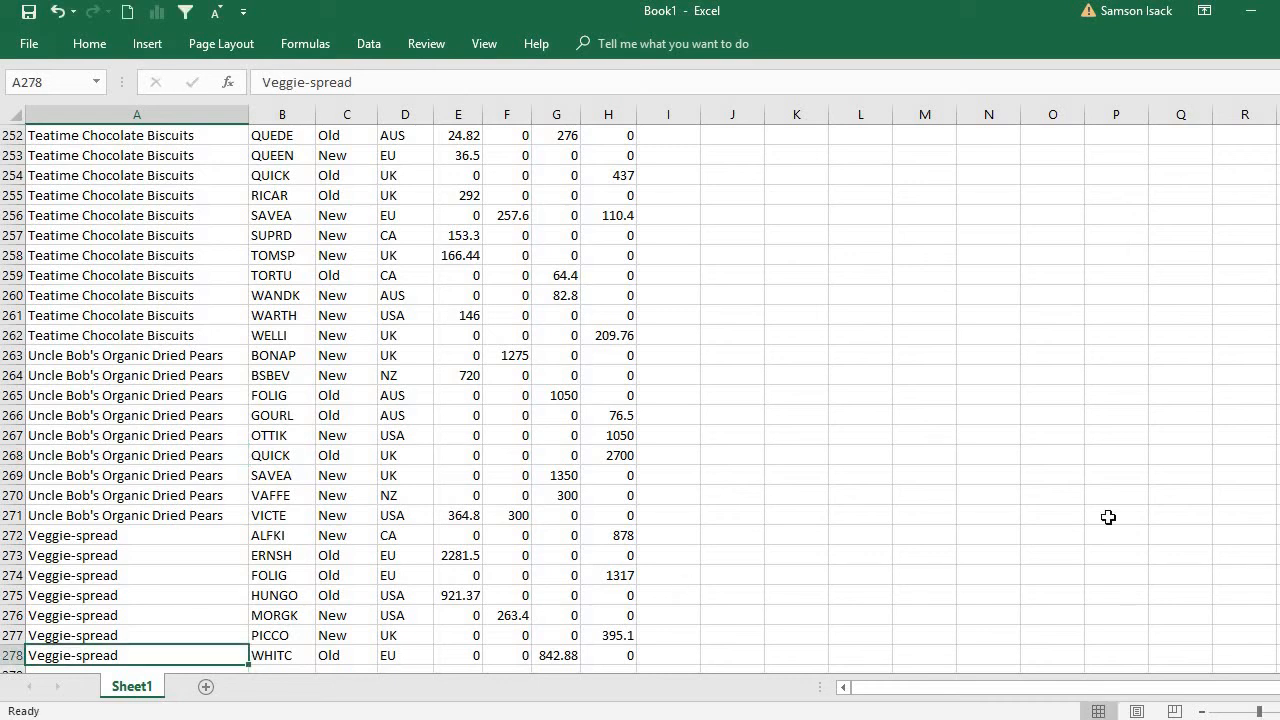
drag(1270, 628, 1270, 130)
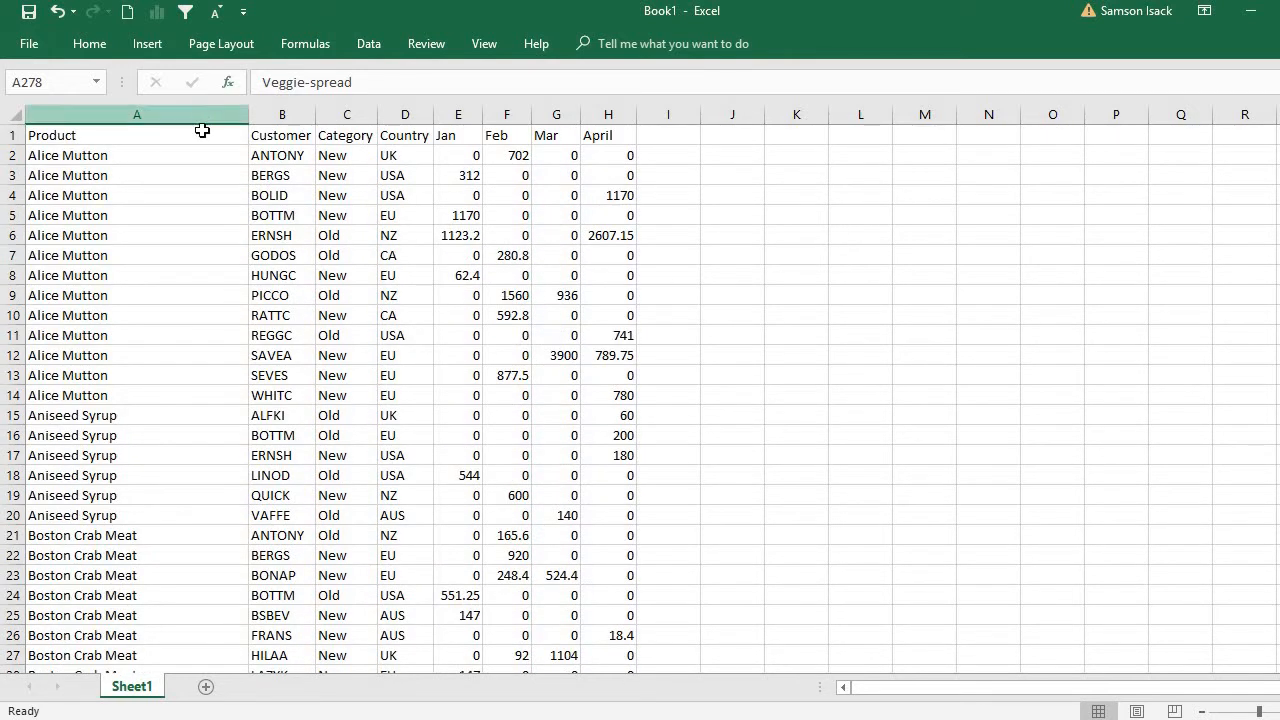
drag(200, 130, 626, 124)
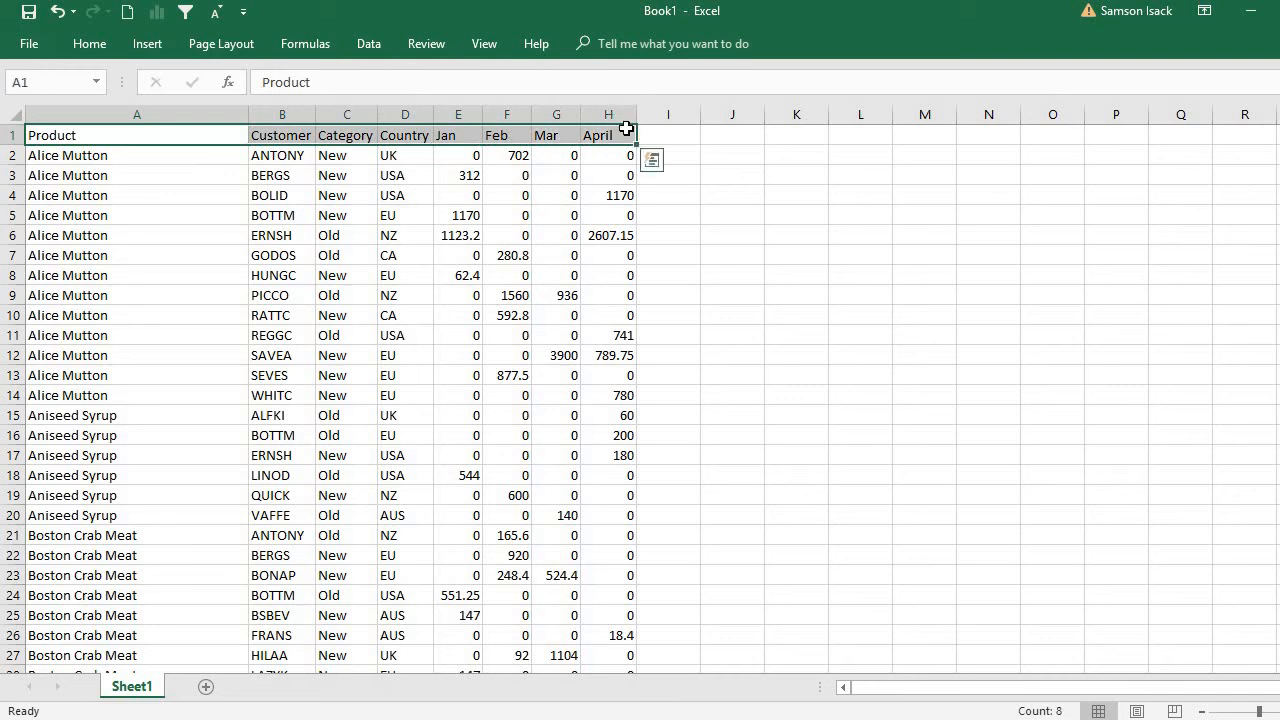
- Create a PivotTable on a new worksheet from the whole imported data range Sheet1!$A$1:$H$278
key(ctrl+shift+Down)
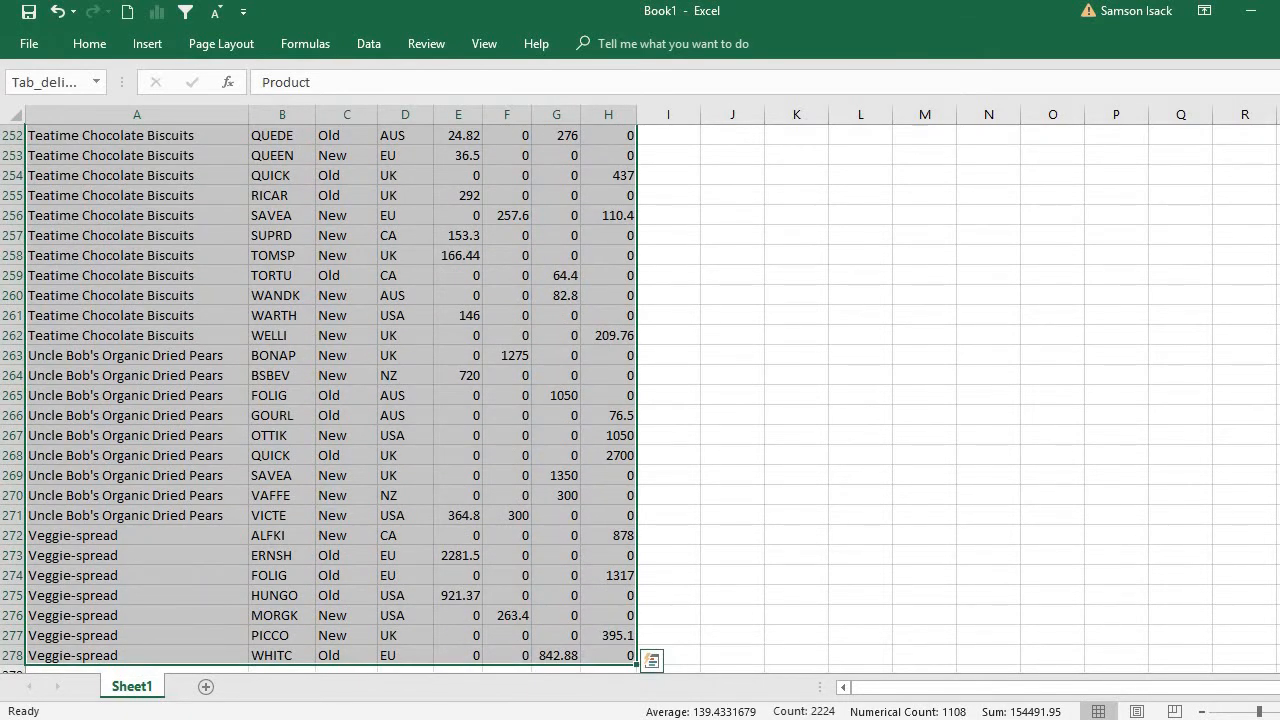
drag(1279, 638, 1279, 135)
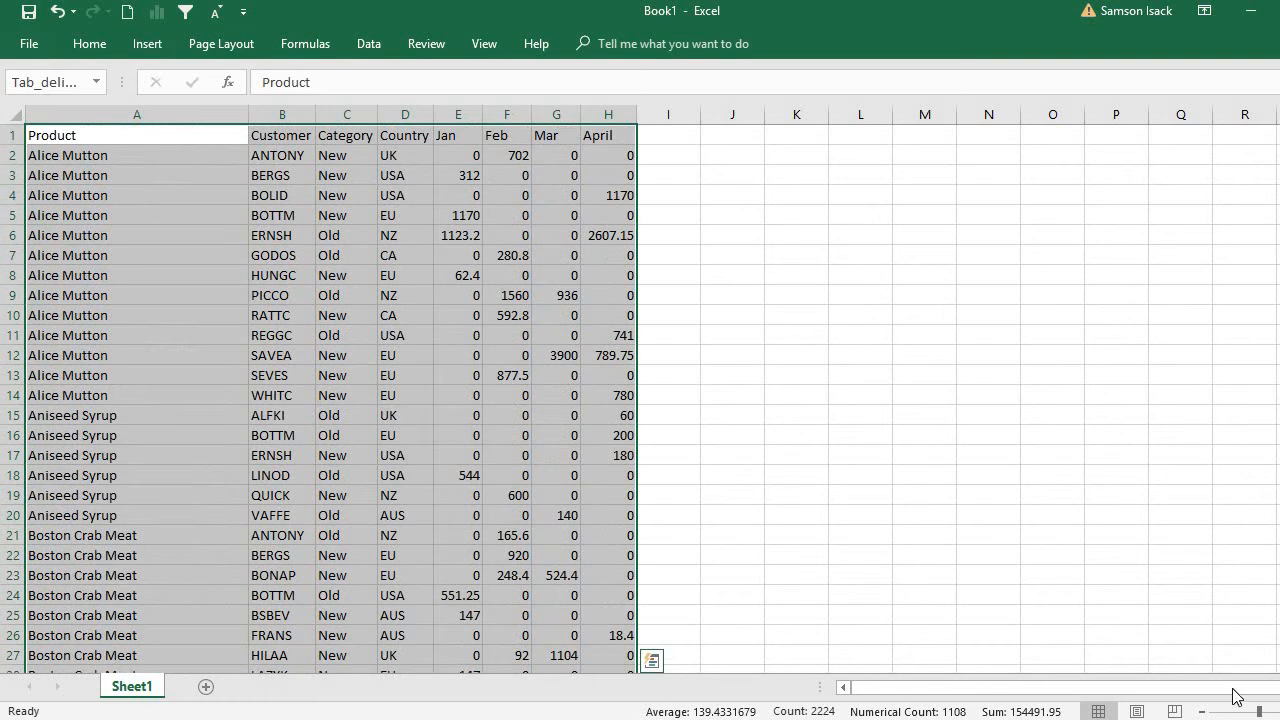
scroll(640, 390, up, 7)
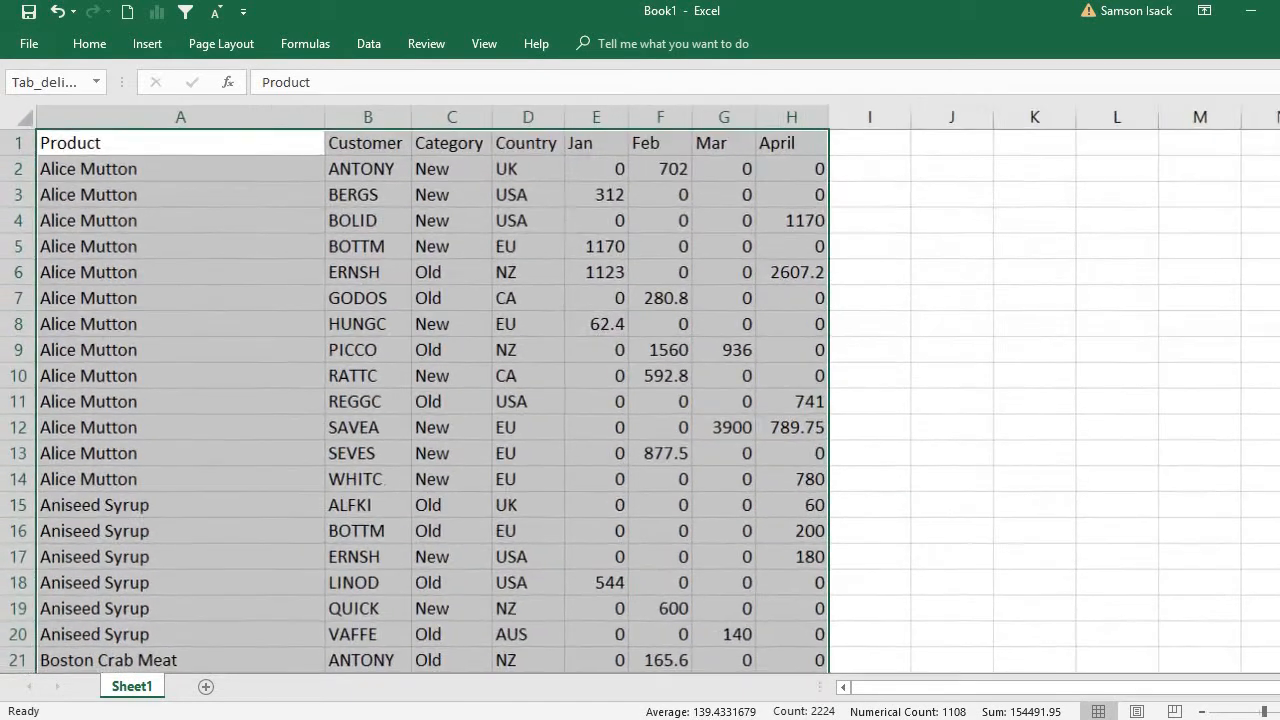
scroll(640, 390, up, 2)
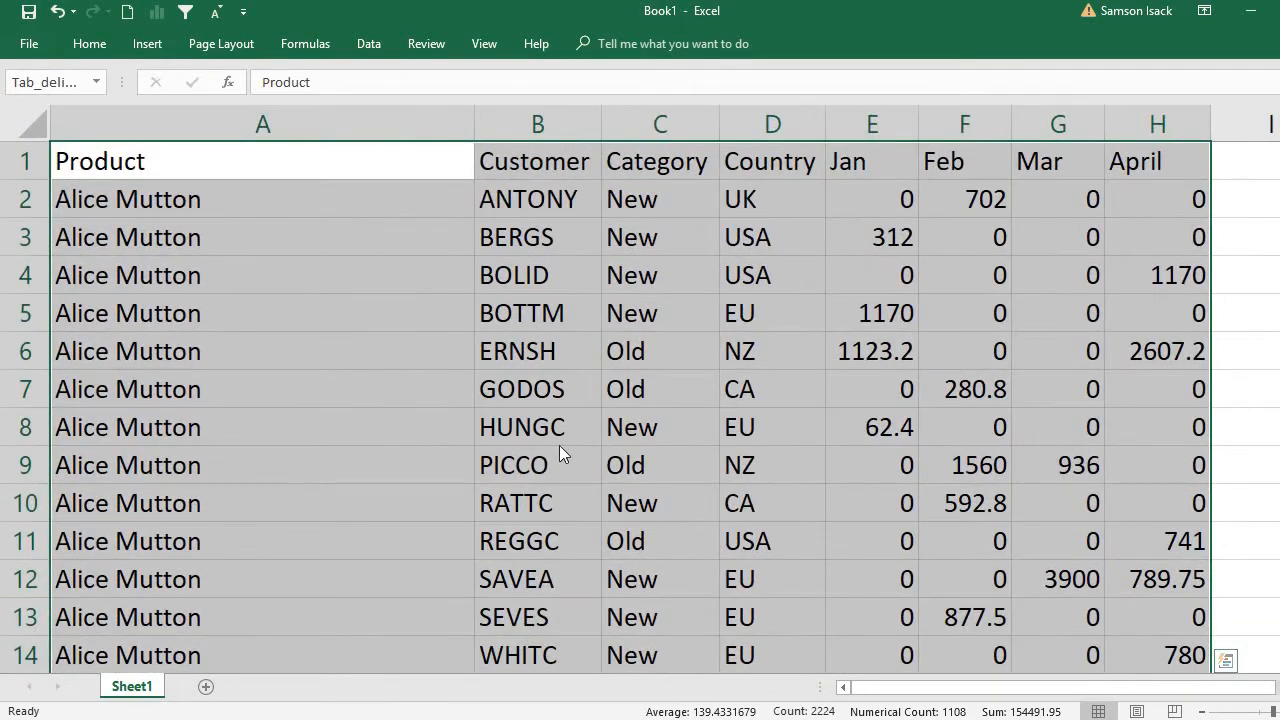
click(134, 45)
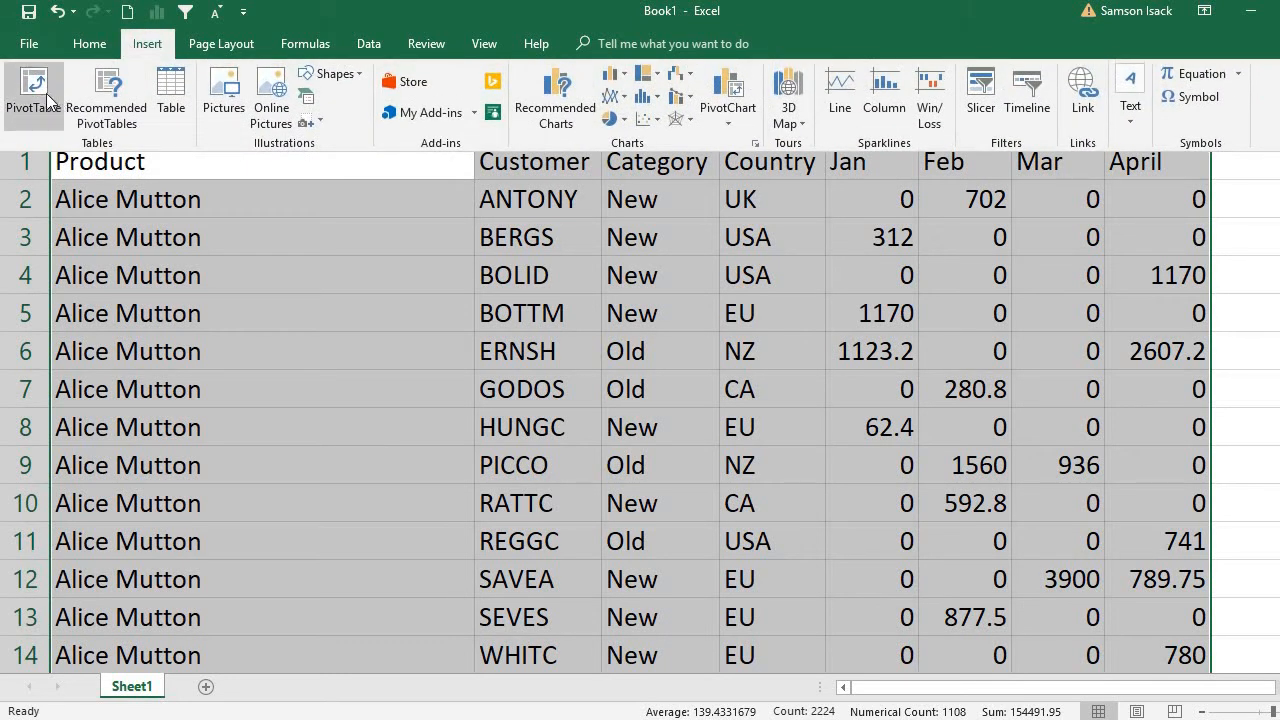
click(33, 95)
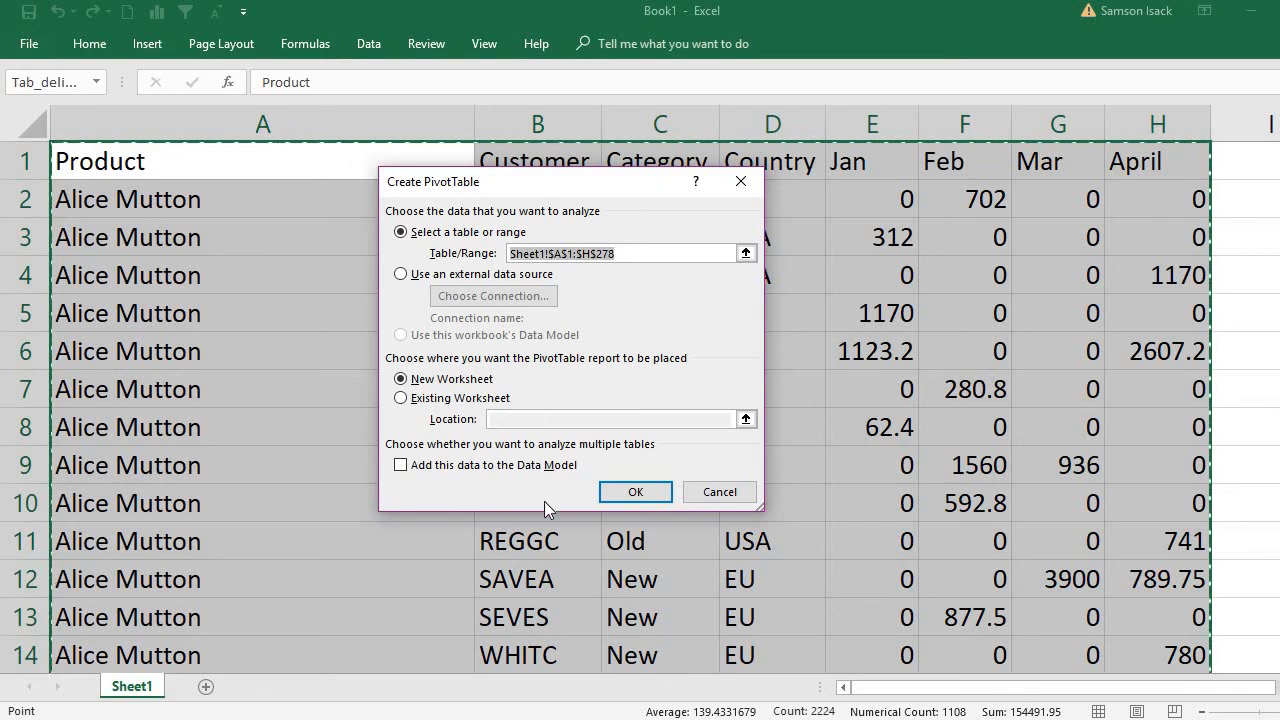
click(637, 493)
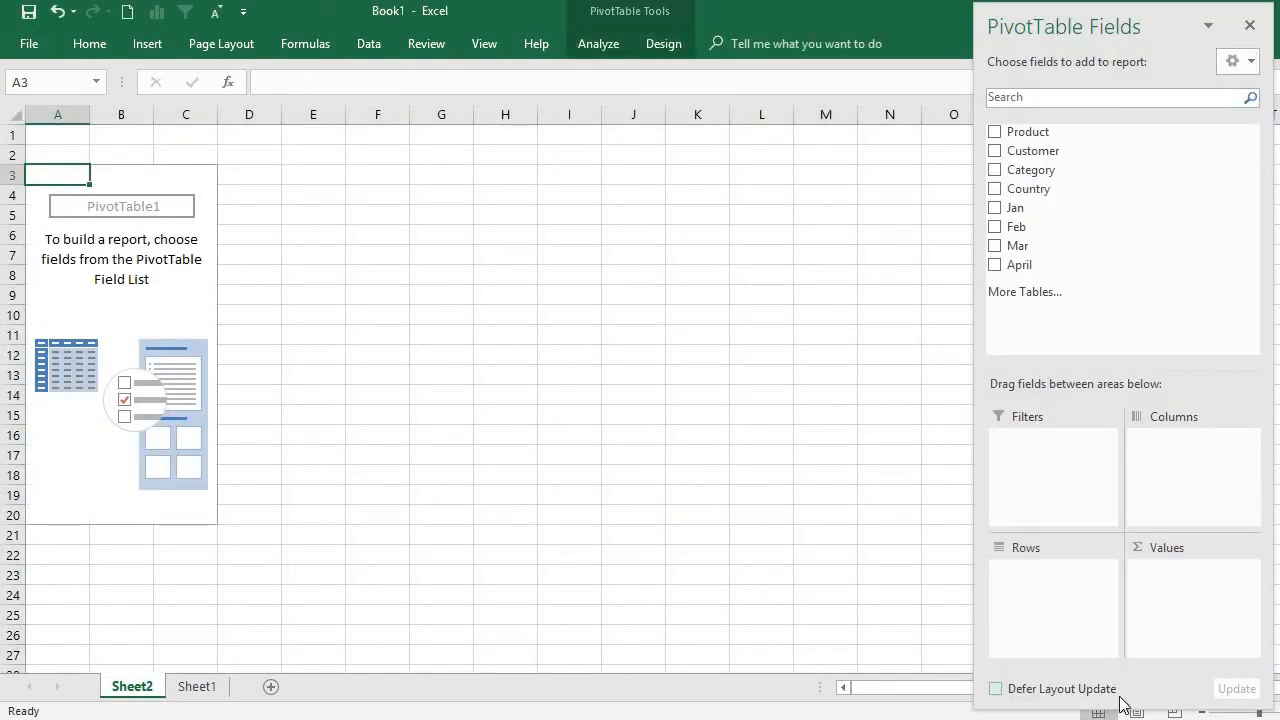
- Add the Product field to the PivotTable as row labels and as a count of Product in the values
scroll(502, 412, up, 3)
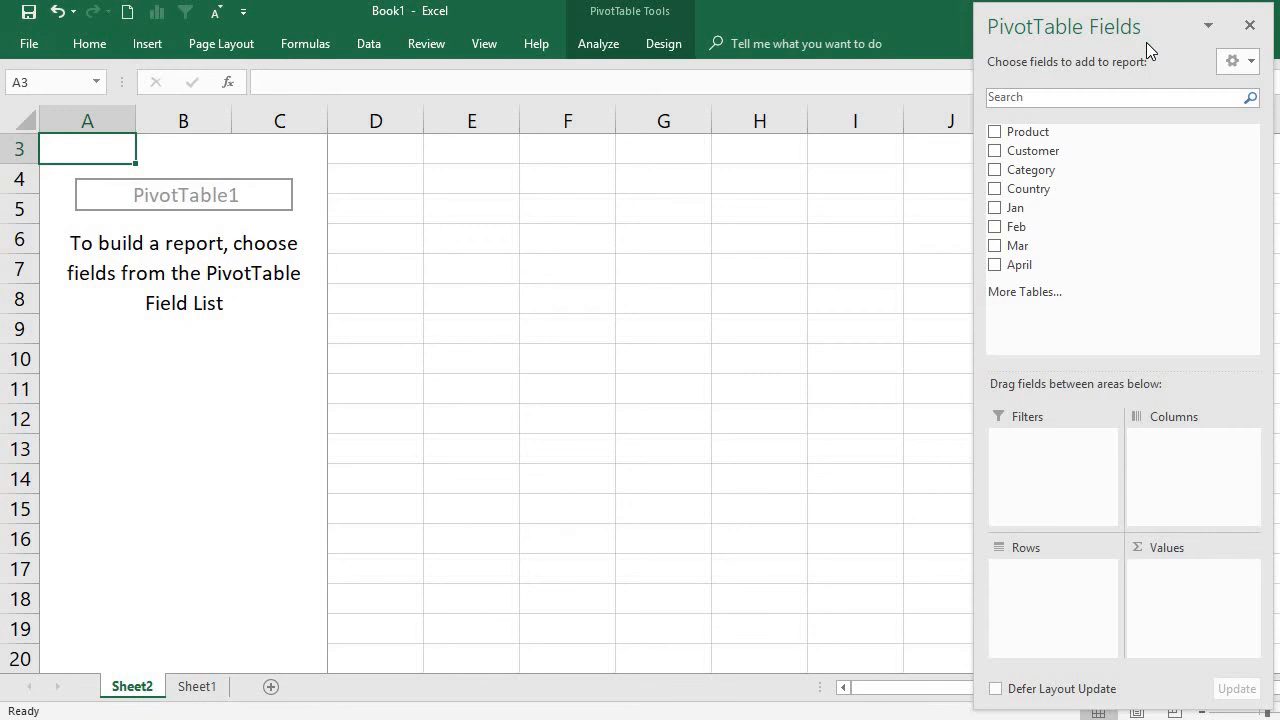
drag(1027, 129, 1071, 624)
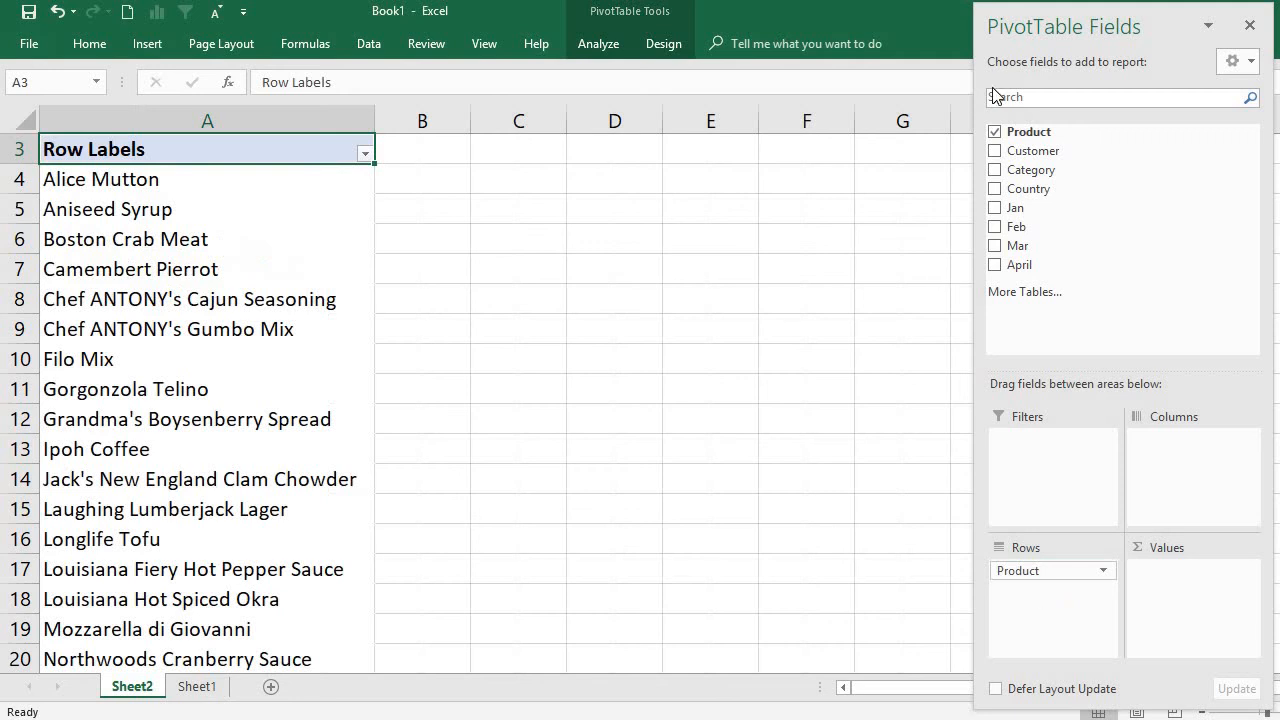
drag(1033, 140, 1191, 578)
- Rename the PivotTable's row label header in cell A3 to Product
double_click(257, 147)
key(BackSpace)
key(BackSpace)
key(BackSpace)
key(BackSpace)
key(BackSpace)
key(BackSpace)
key(BackSpace)
key(BackSpace)
key(BackSpace)
key(BackSpace)
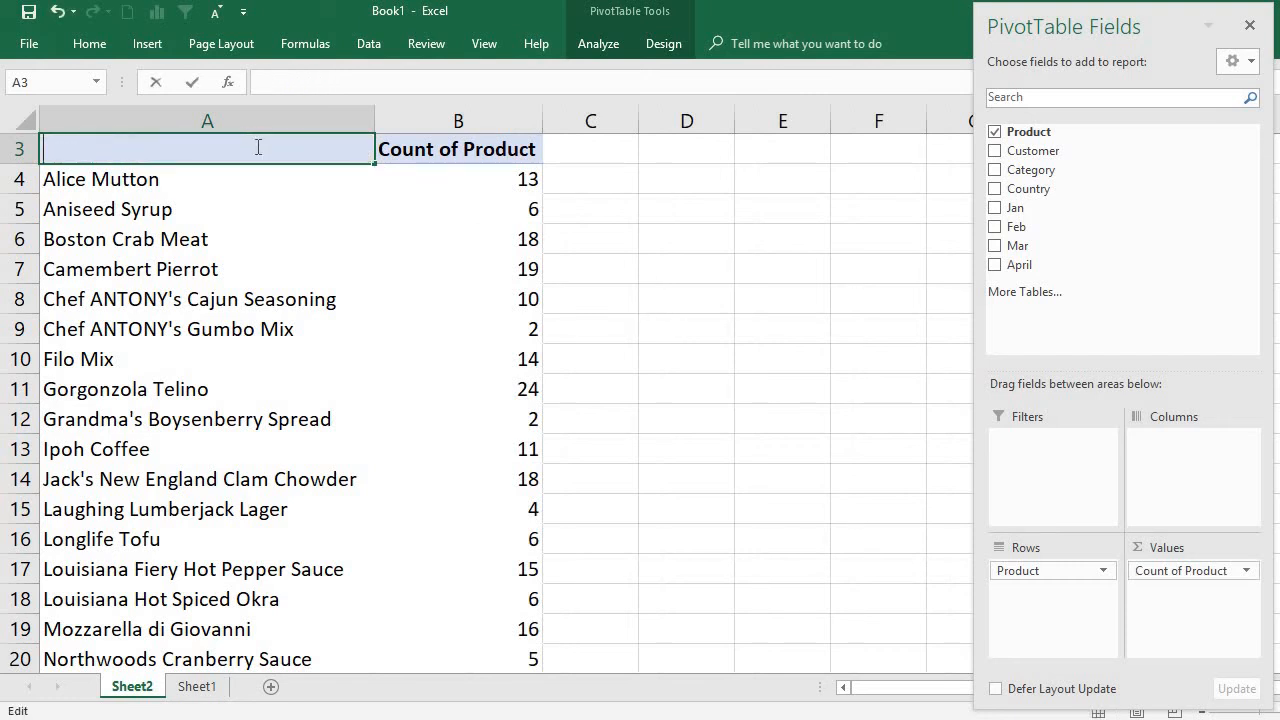
text(Product)
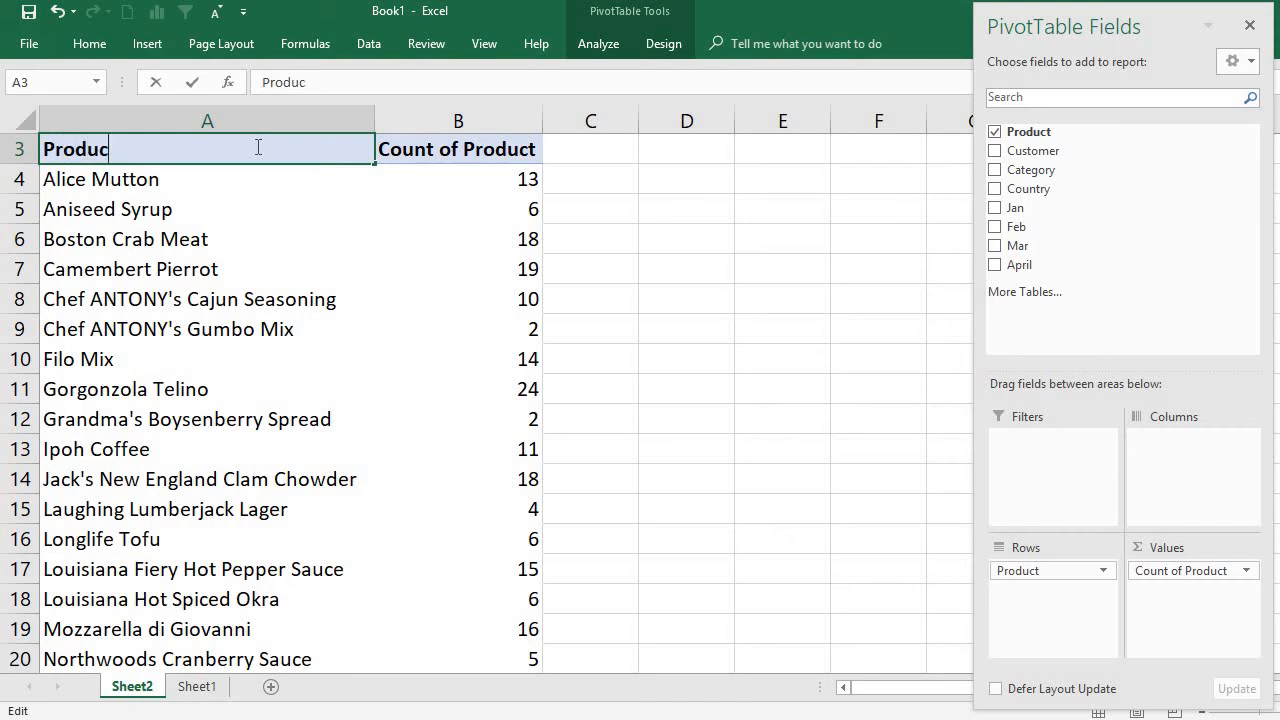
click(268, 185)
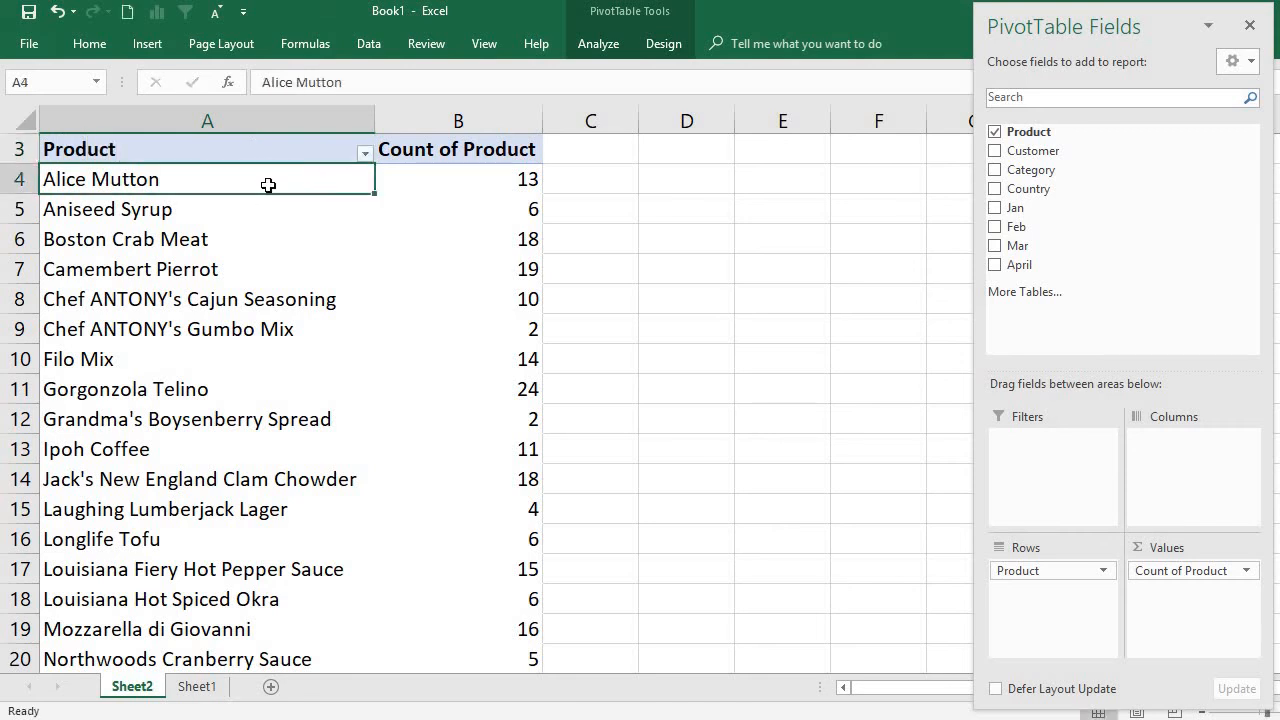
click(311, 141)
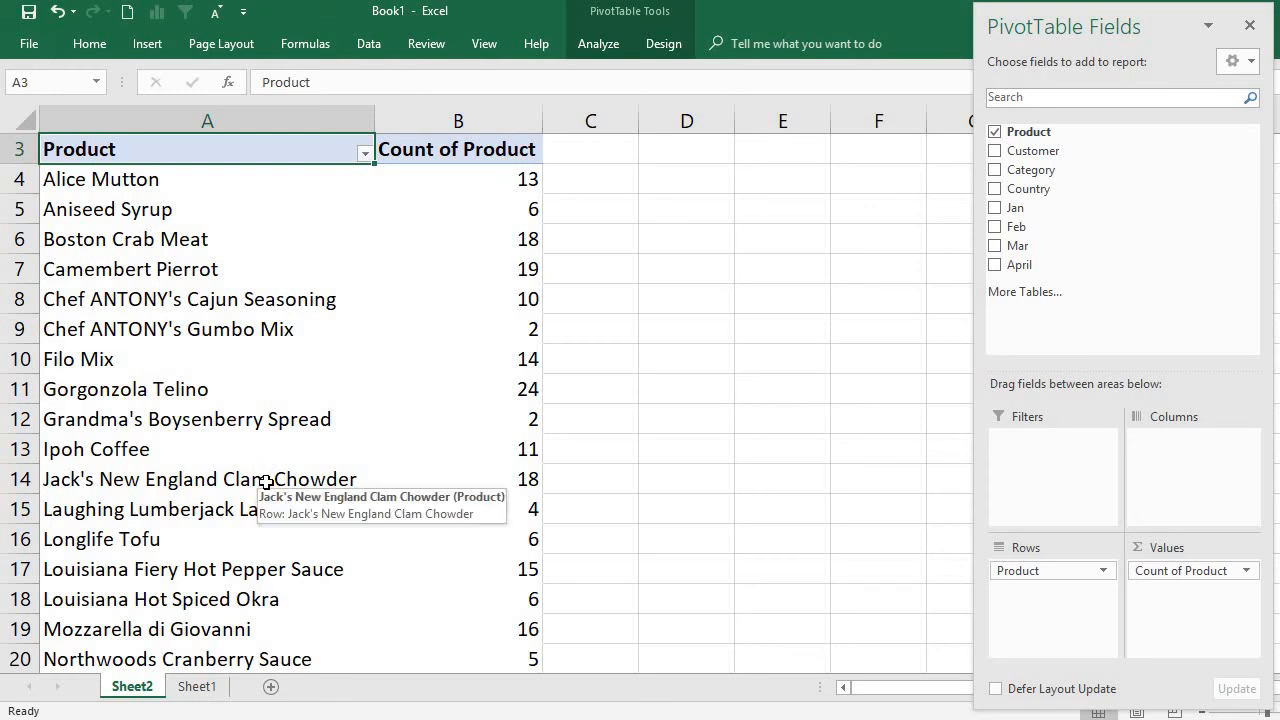
- Check the refresh and text import options available for the imported data on Sheet1, and return to the PivotTable on Sheet2
click(199, 692)
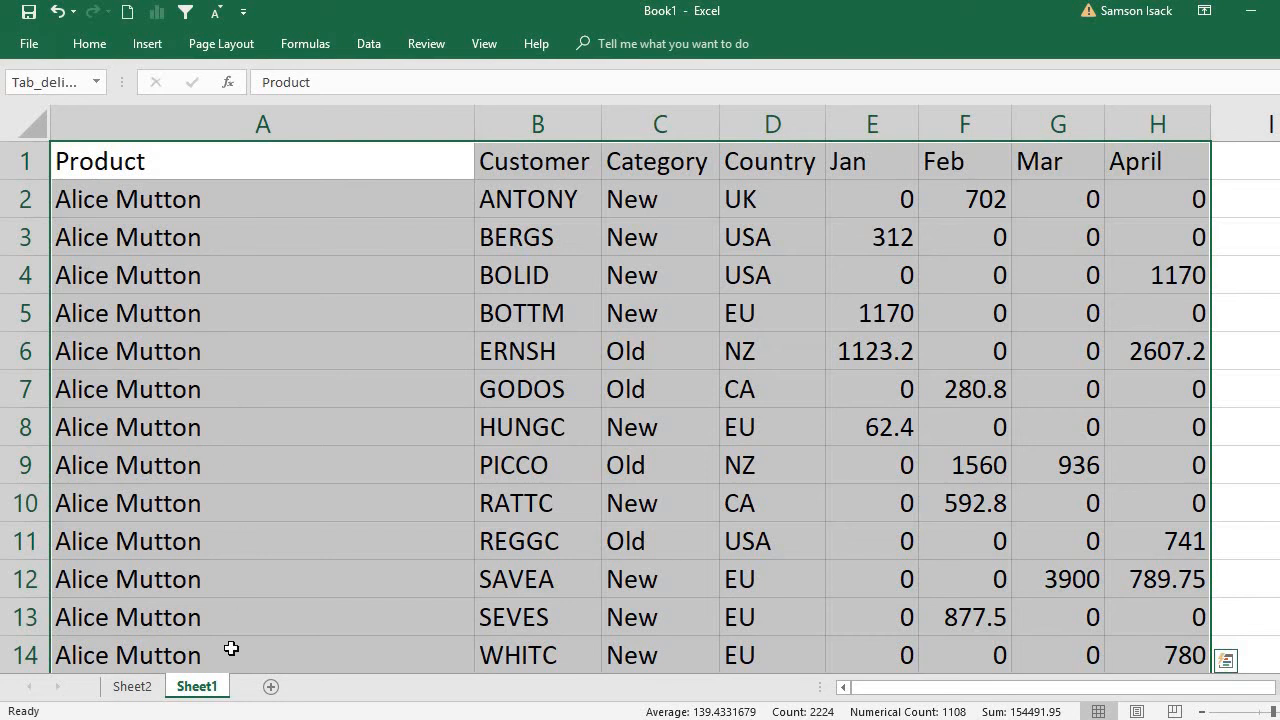
right_click(245, 399)
click(209, 340)
click(209, 340)
right_click(210, 345)
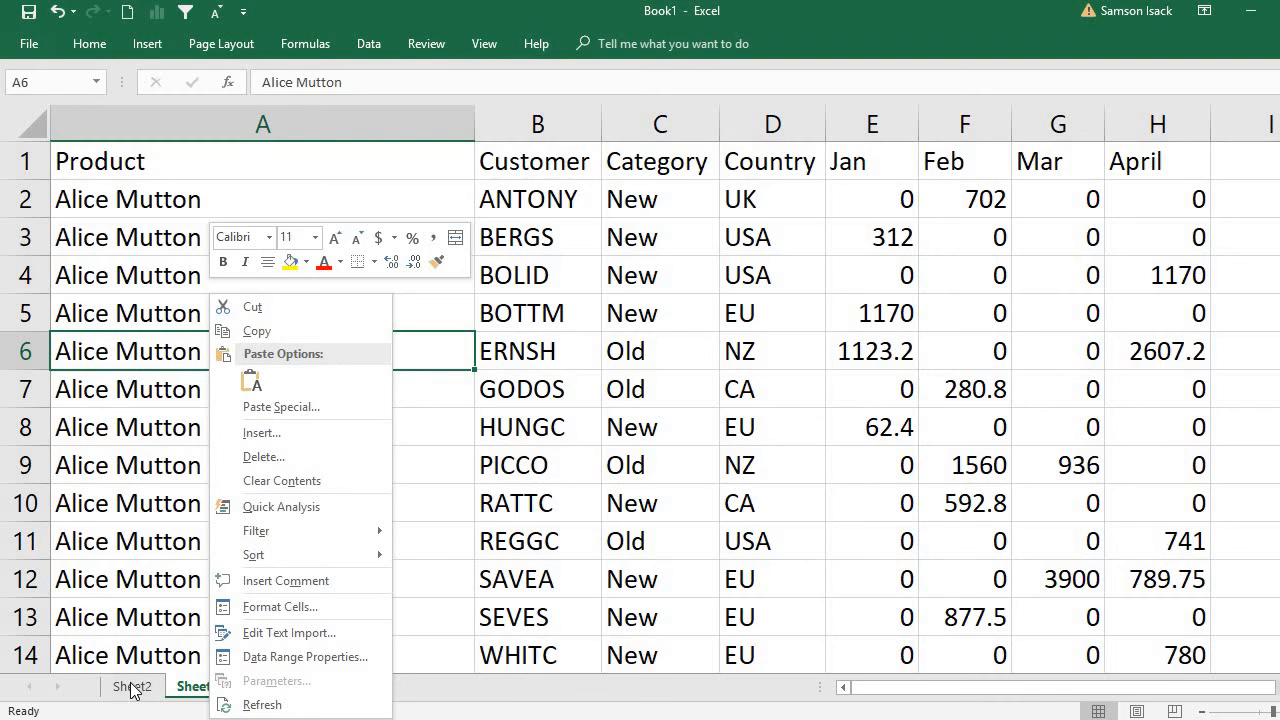
key(Escape)
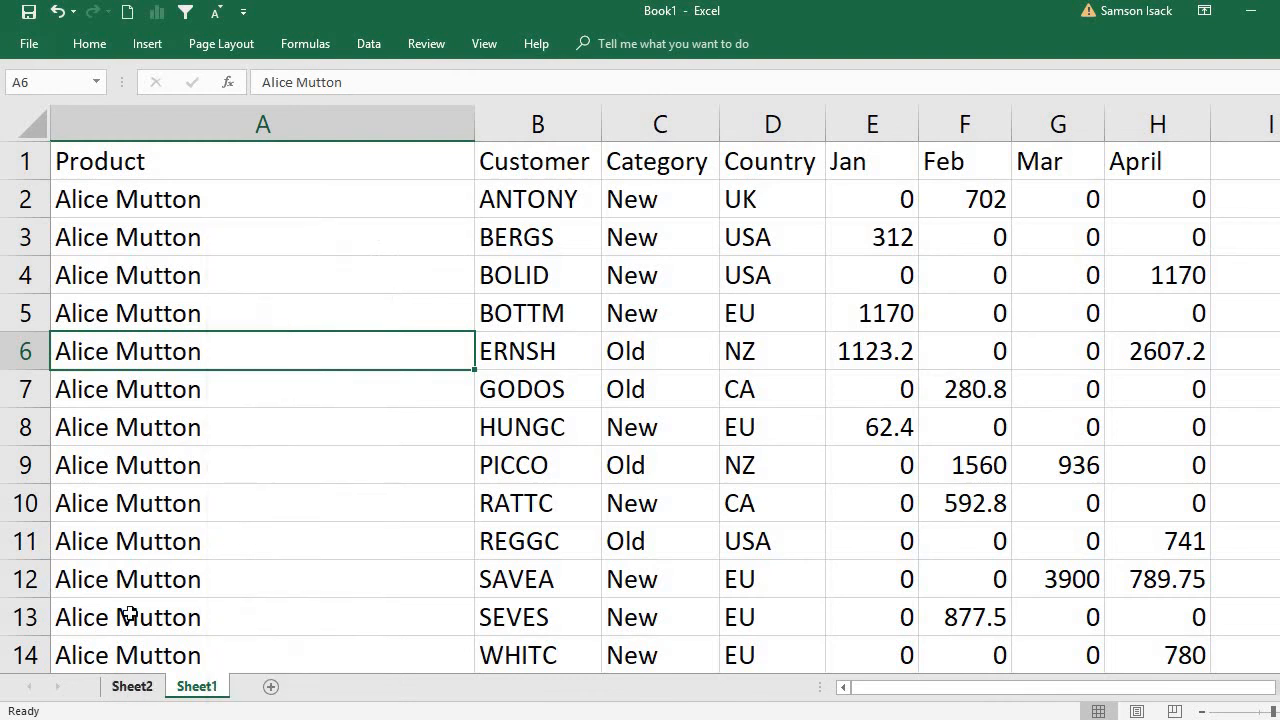
click(125, 688)
click(195, 688)
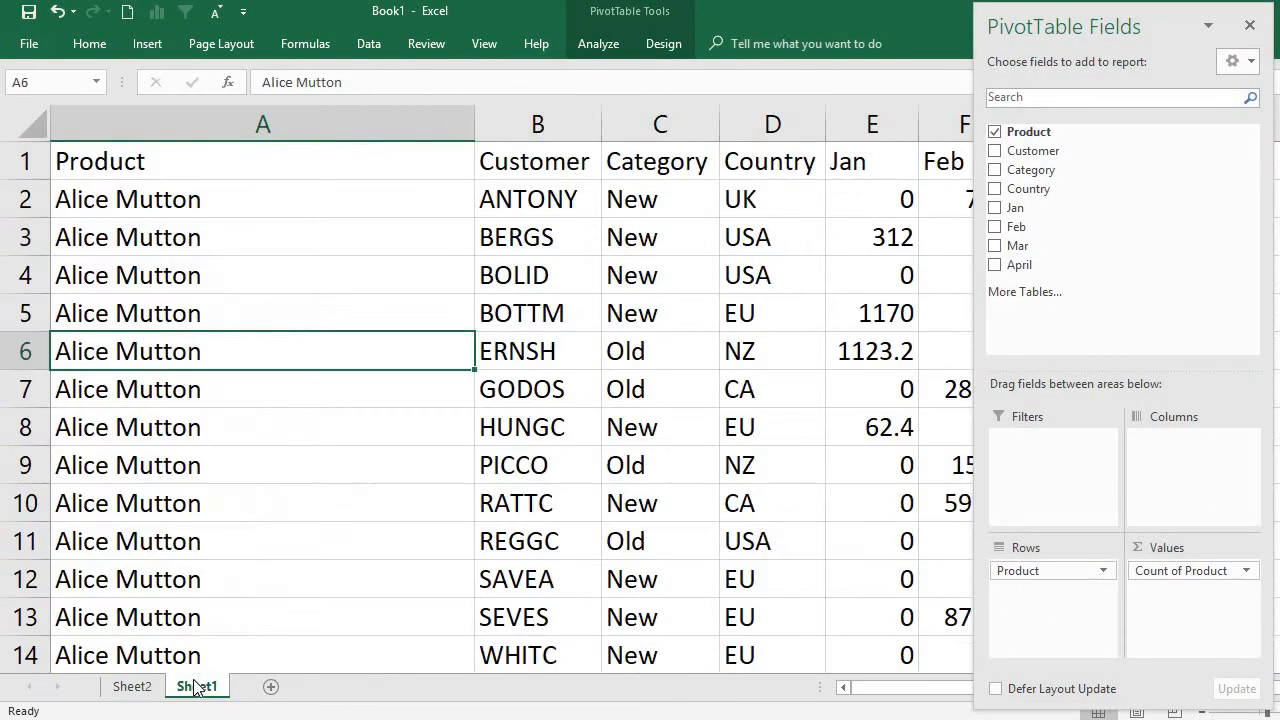
click(129, 687)
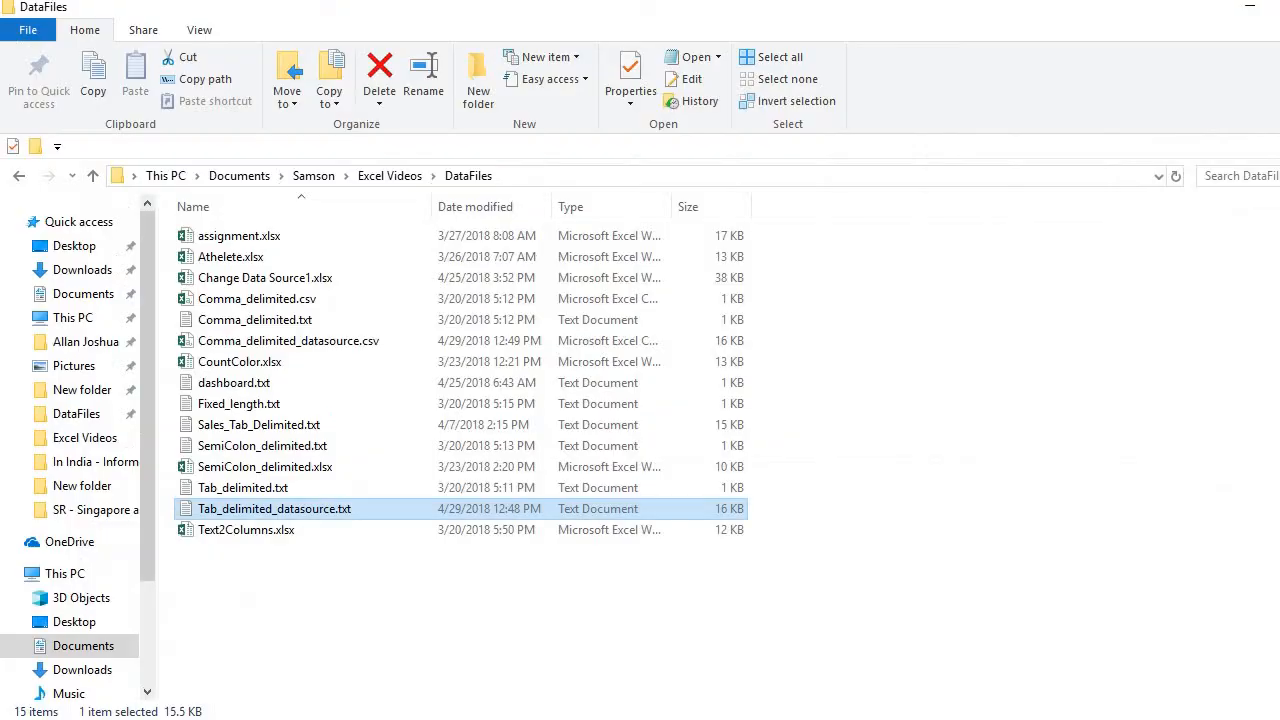
- Open Tab_delimited_datasource.txt from the DataFiles folder in Notepad, change the first Alice Mutton entry to Alice Mutton1, and save the file
double_click(370, 508)
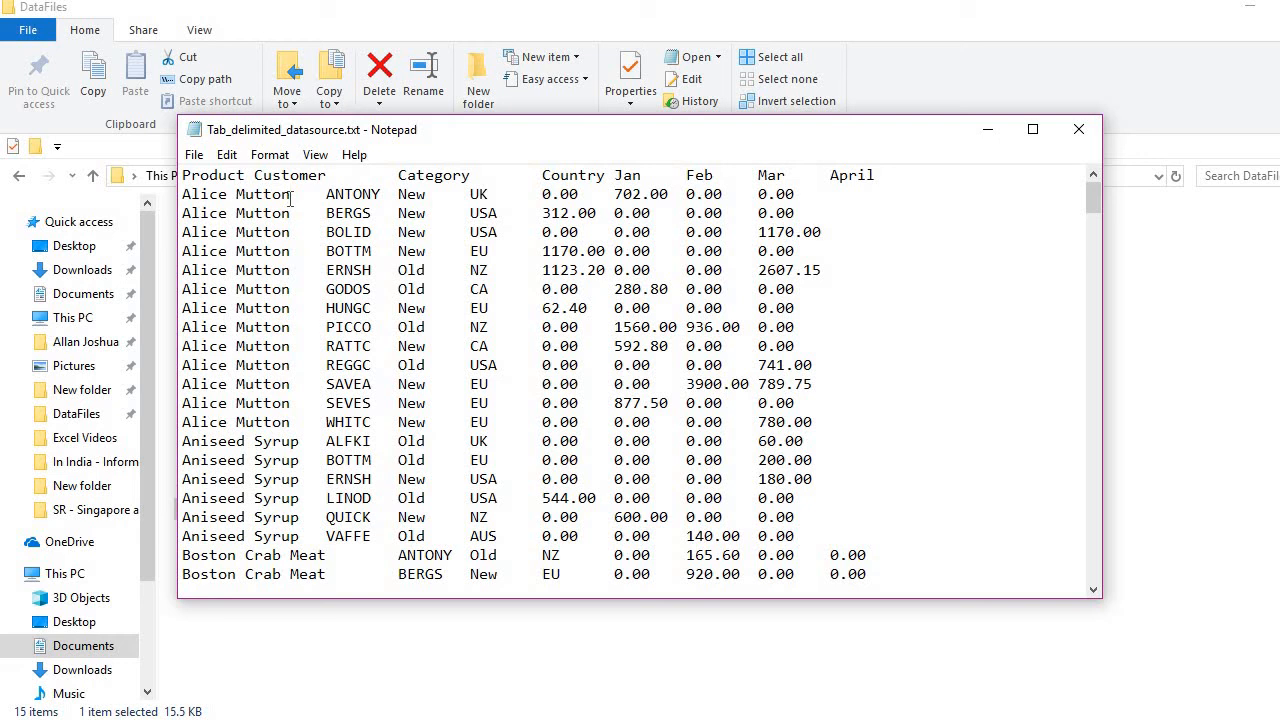
click(291, 198)
text(1)
click(194, 155)
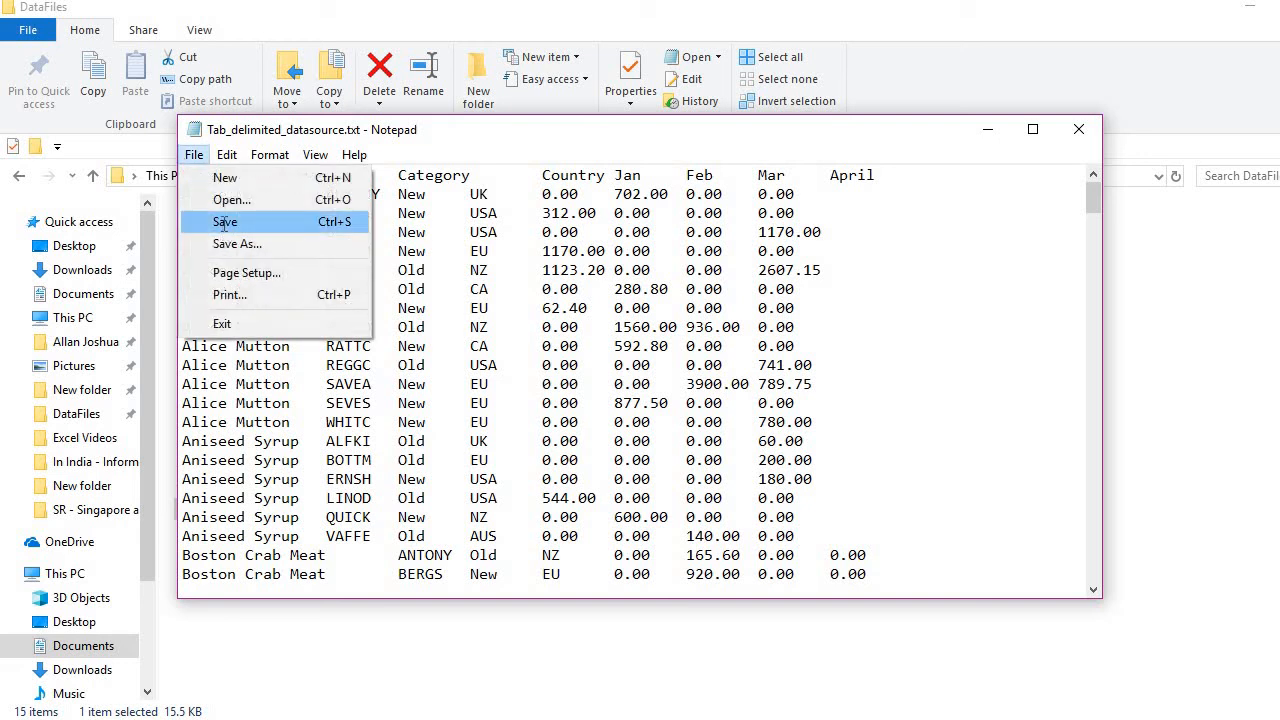
click(224, 222)
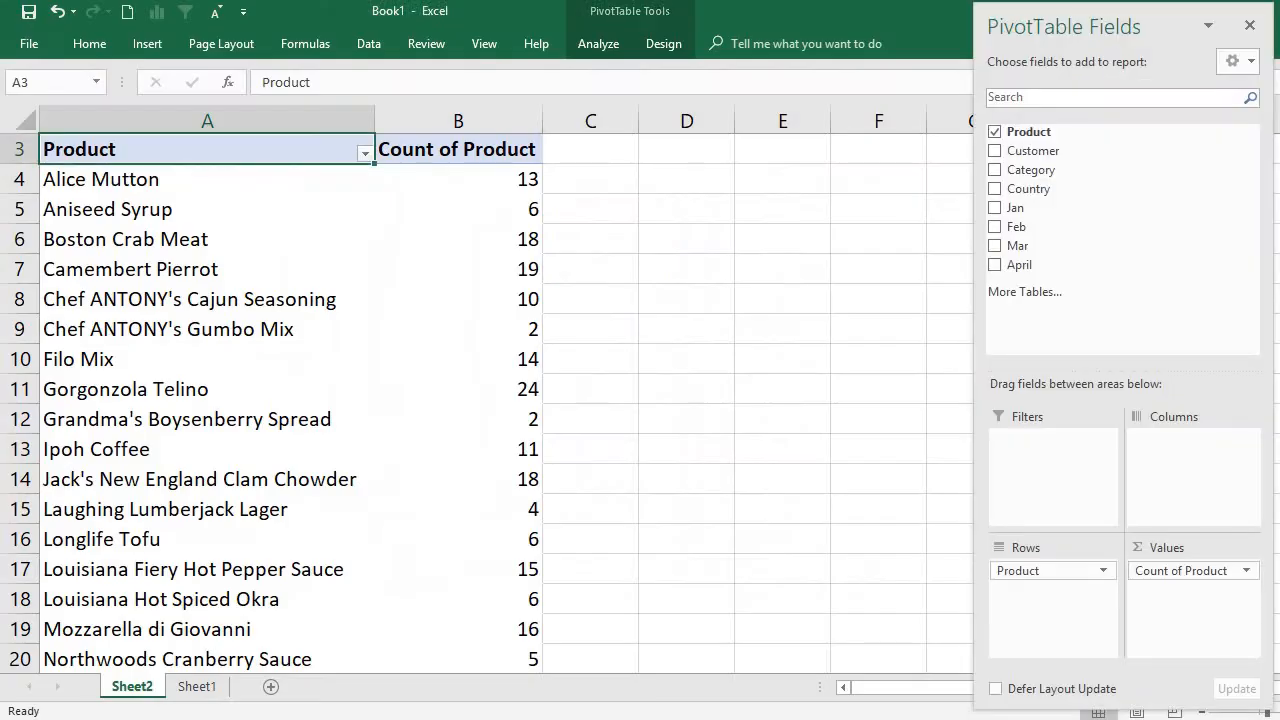
- Try to update the PivotTable on Sheet2 by refreshing it alone, and check its product list for the changed entry
right_click(180, 320)
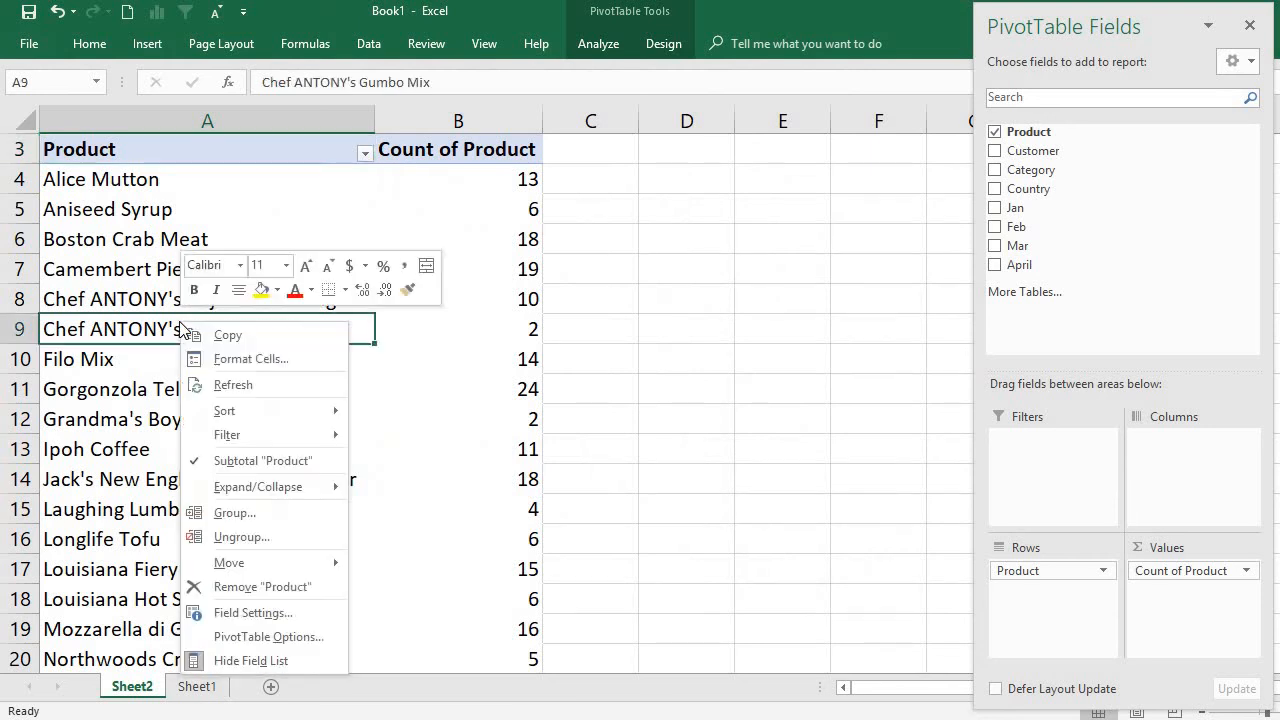
click(269, 389)
click(249, 366)
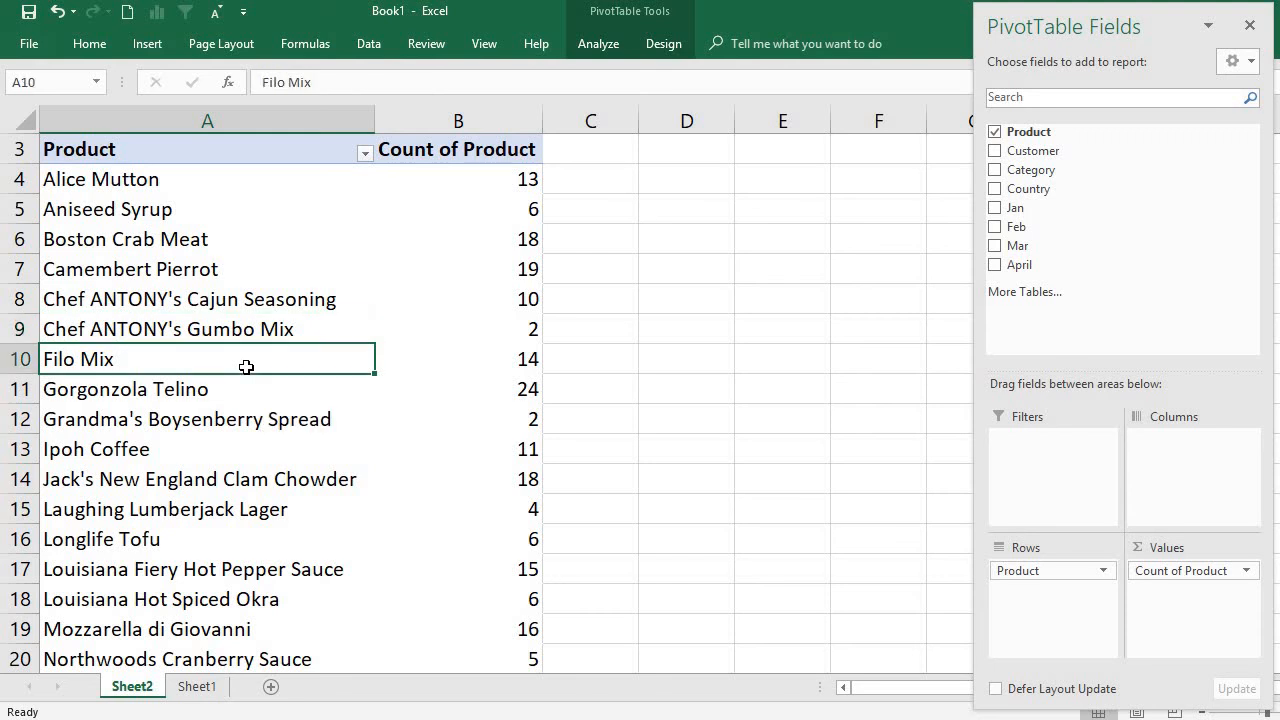
scroll(290, 400, down, 3)
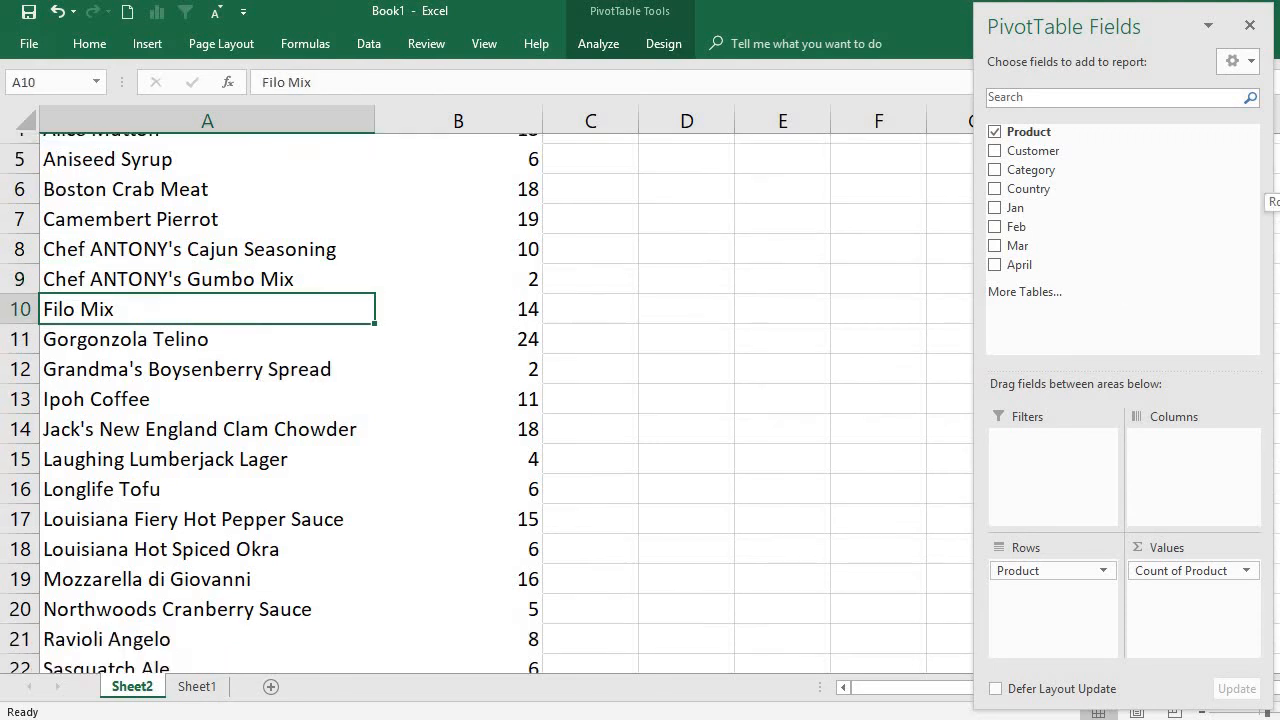
- Refresh the imported data on Sheet1 by importing Tab_delimited_datasource.txt again
click(190, 688)
click(193, 274)
right_click(193, 274)
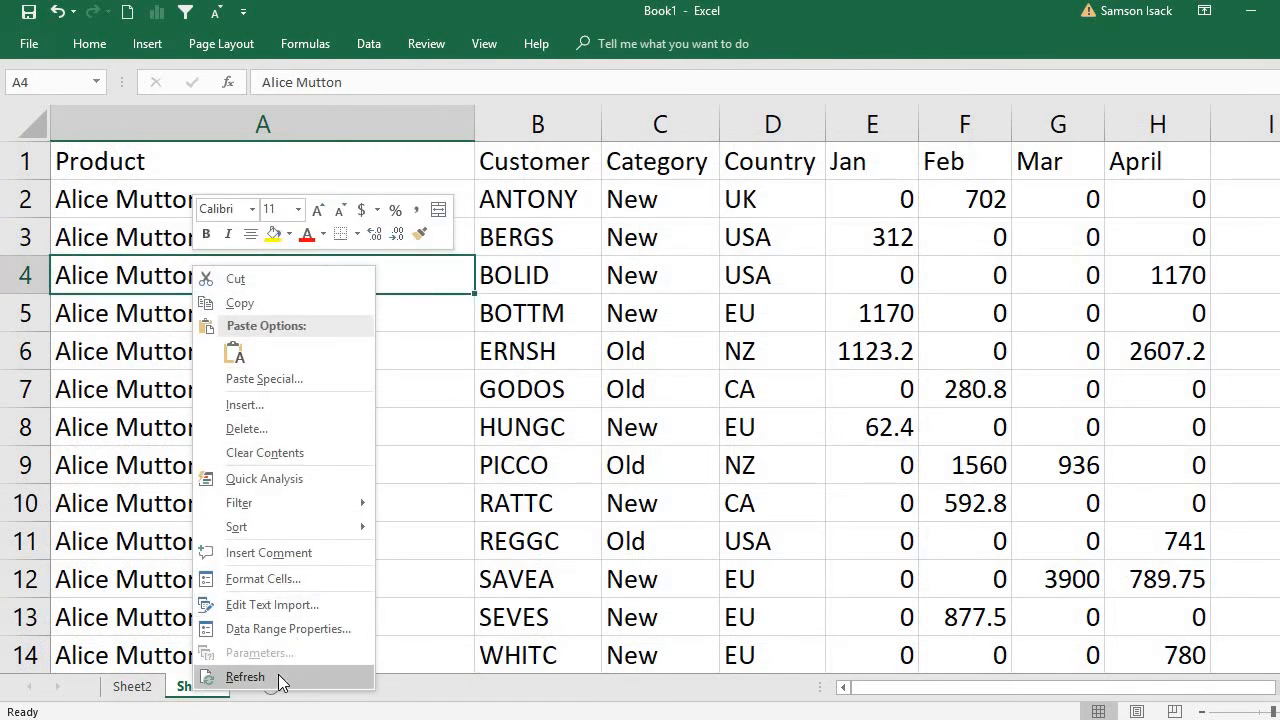
click(245, 677)
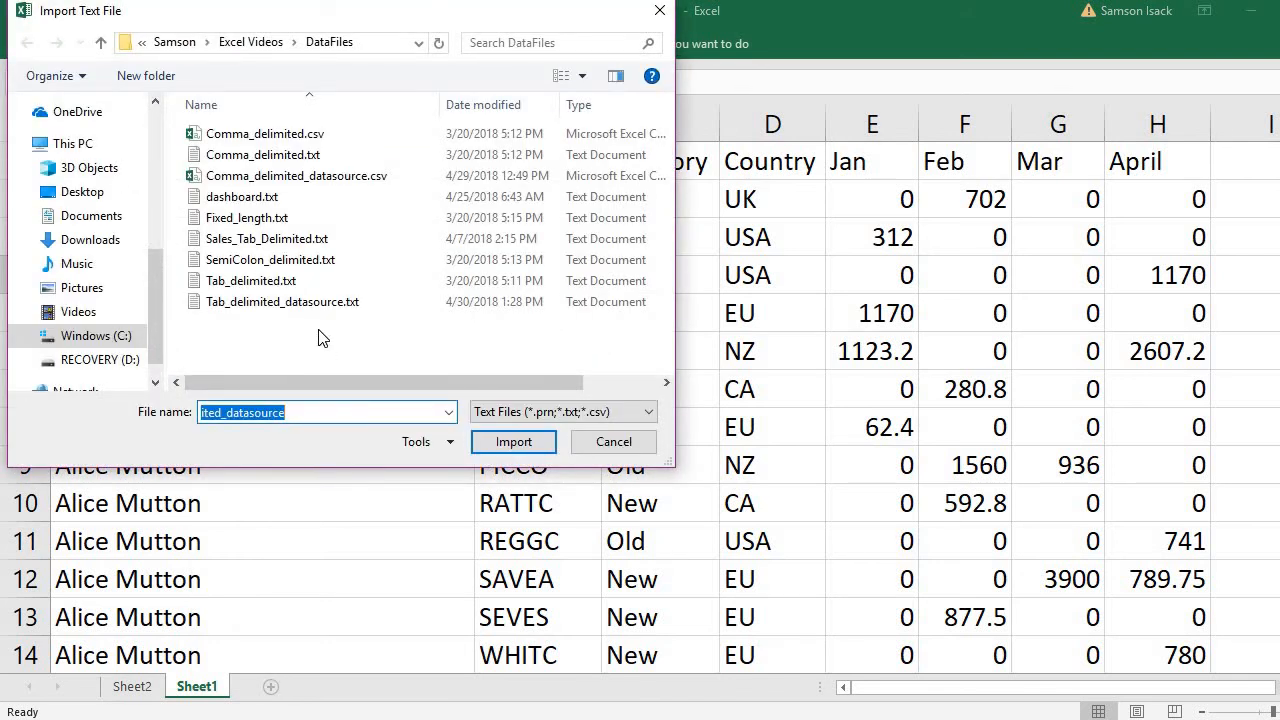
click(330, 303)
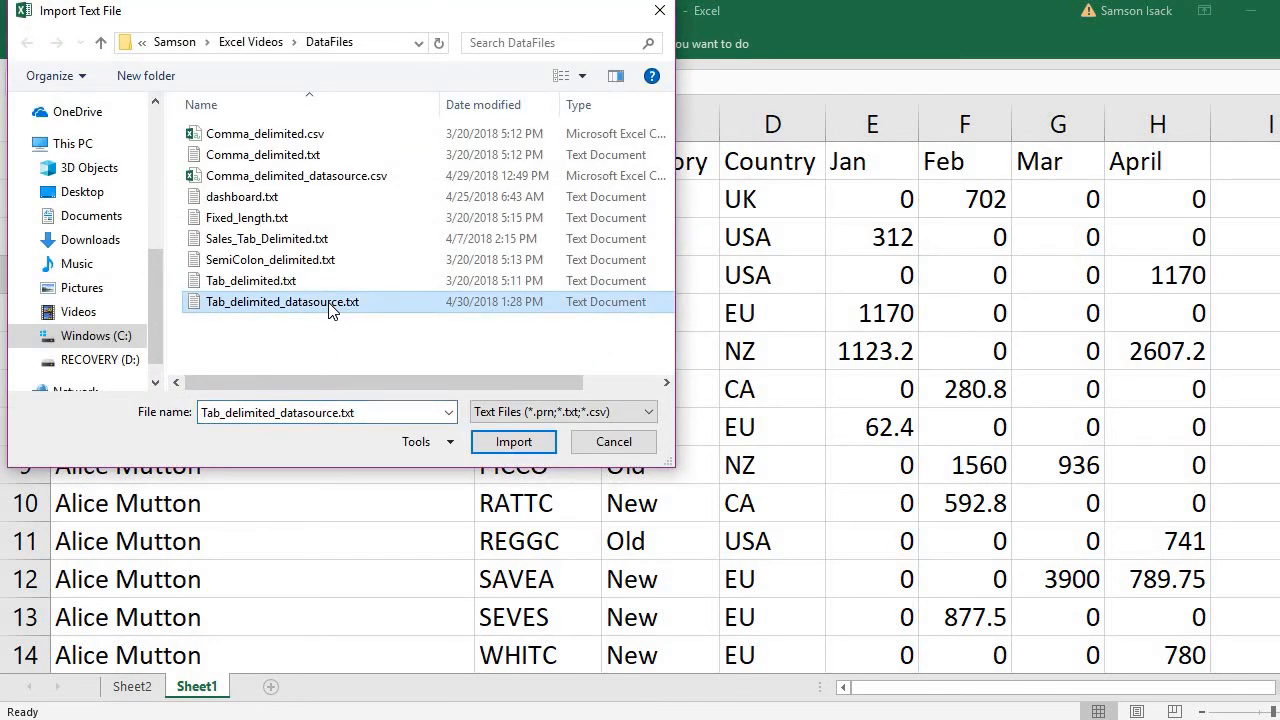
click(514, 441)
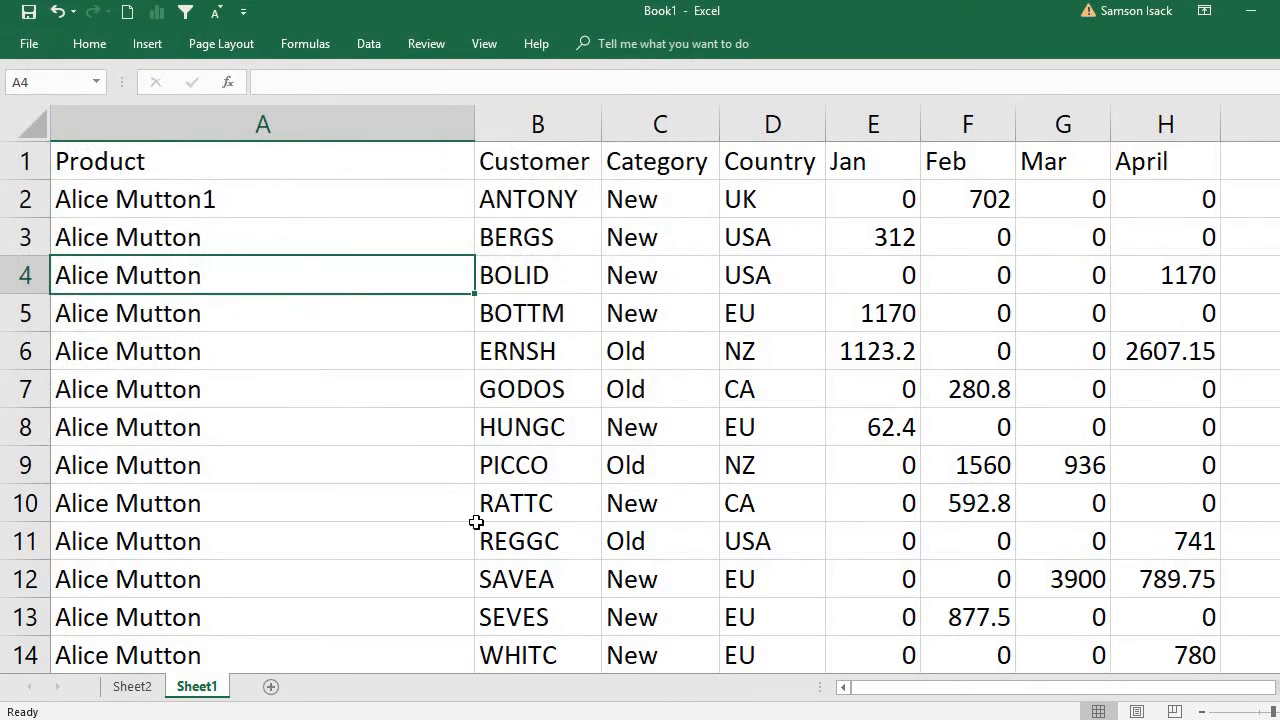
- Refresh the PivotTable on Sheet2 from the updated Sheet1 data and review its product list down to the grand total
click(133, 688)
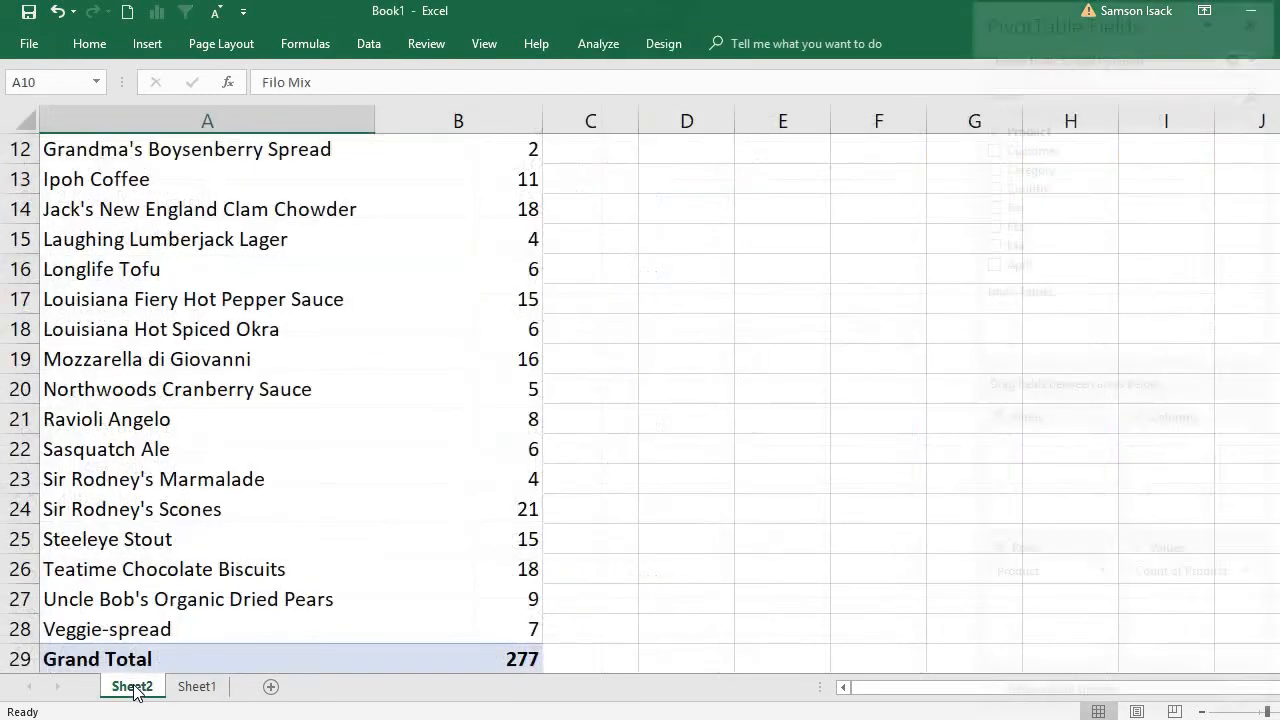
click(194, 345)
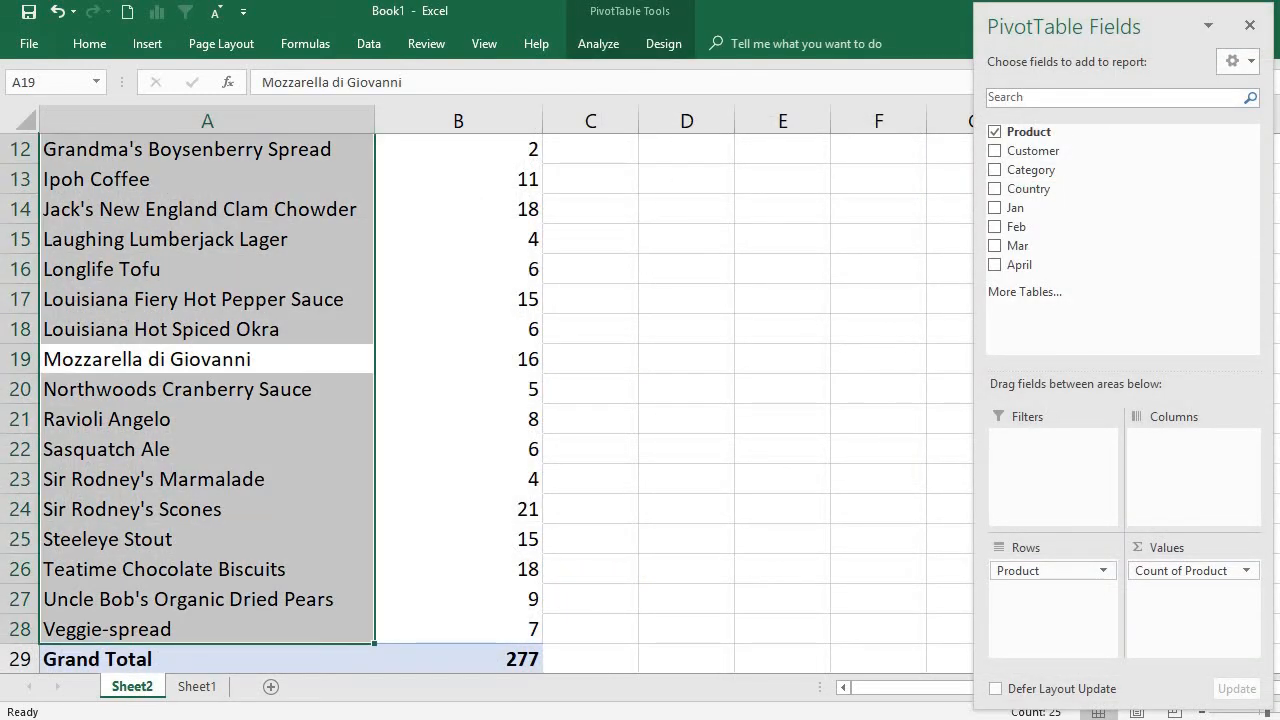
scroll(342, 407, up, 4)
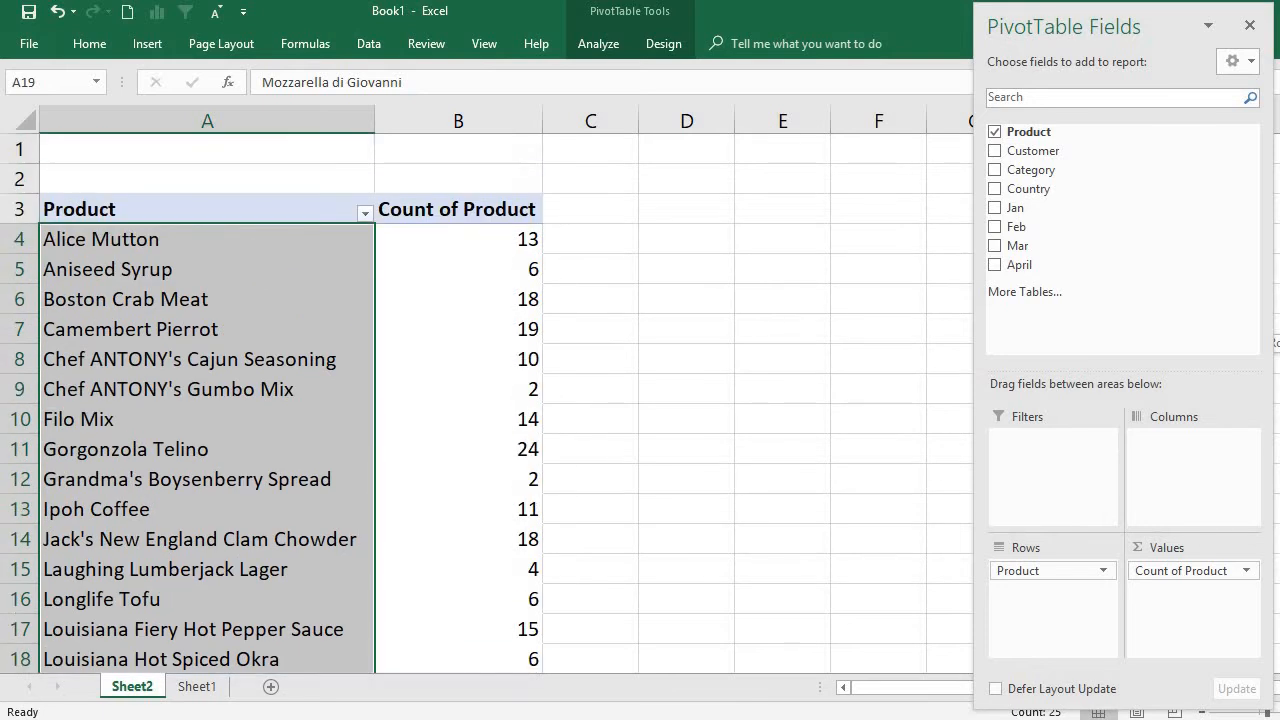
right_click(342, 412)
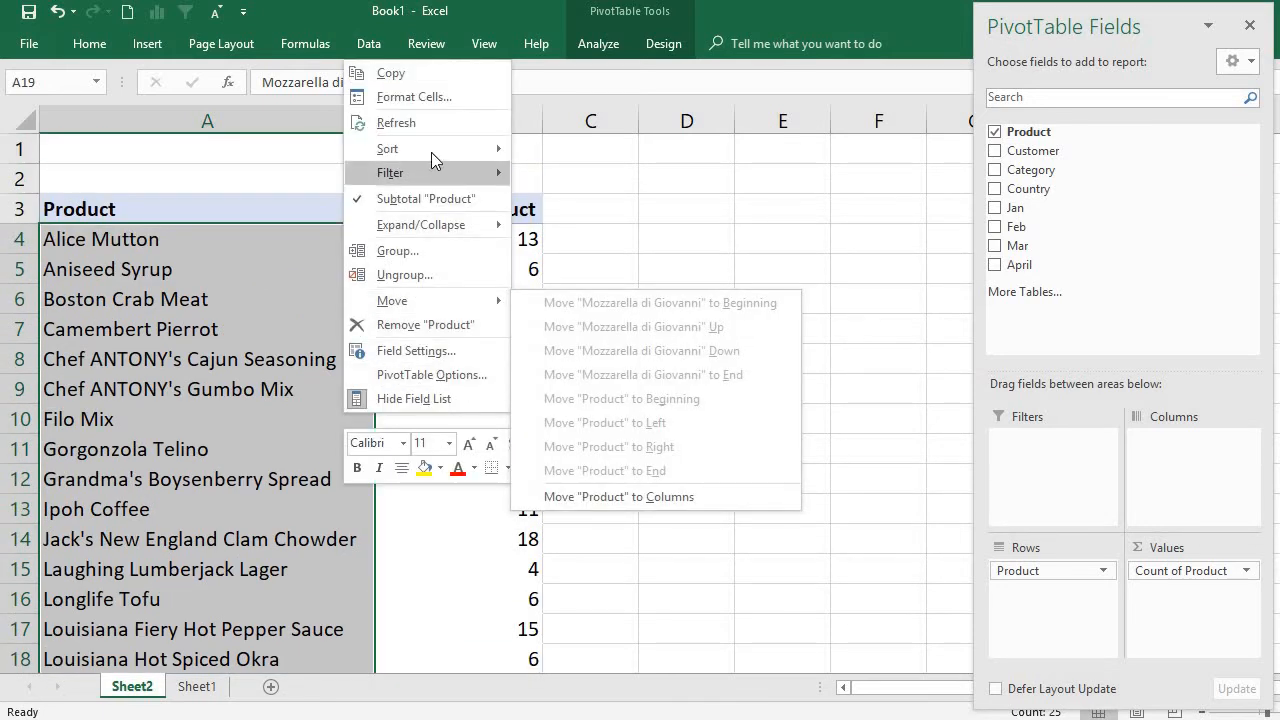
click(432, 121)
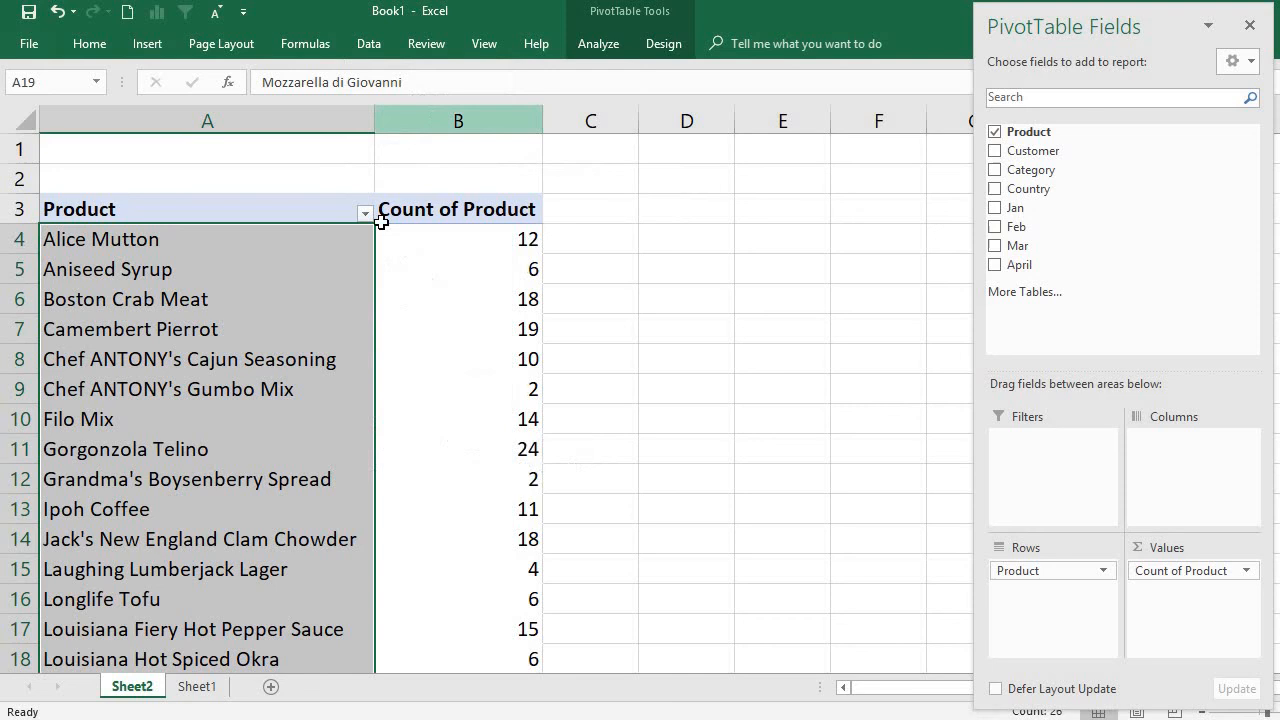
click(258, 419)
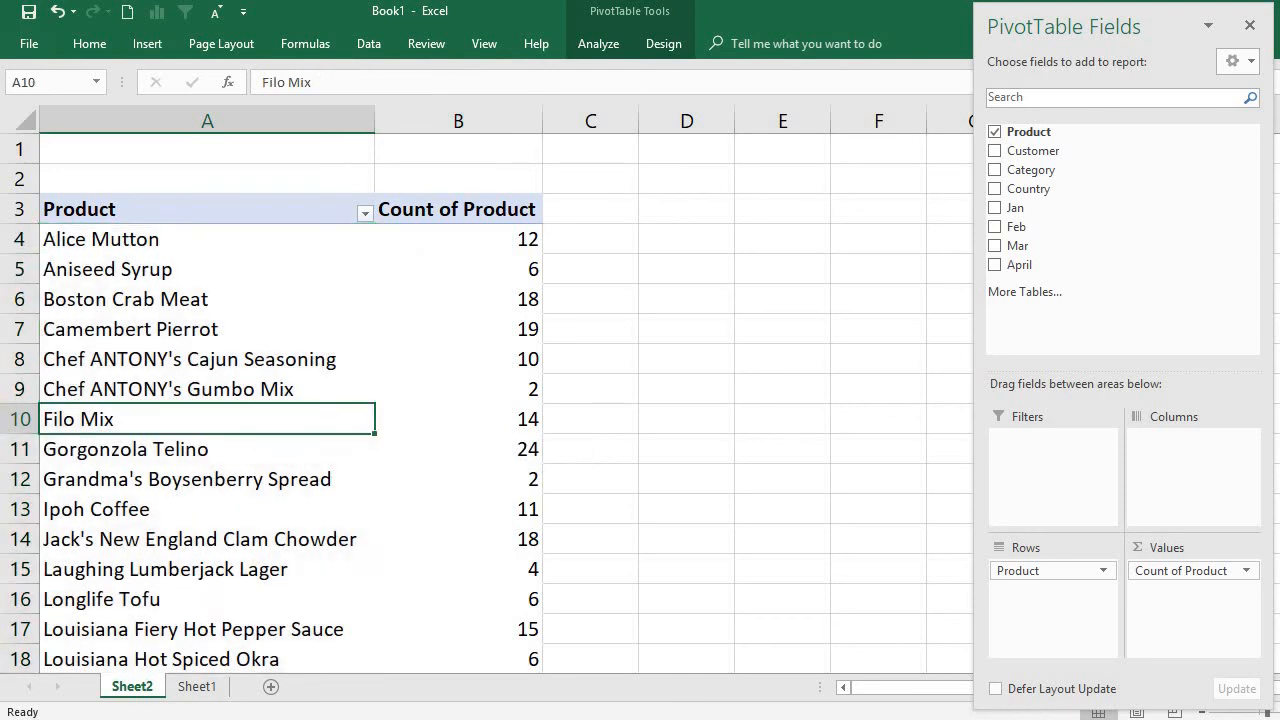
scroll(175, 600, down, 4)
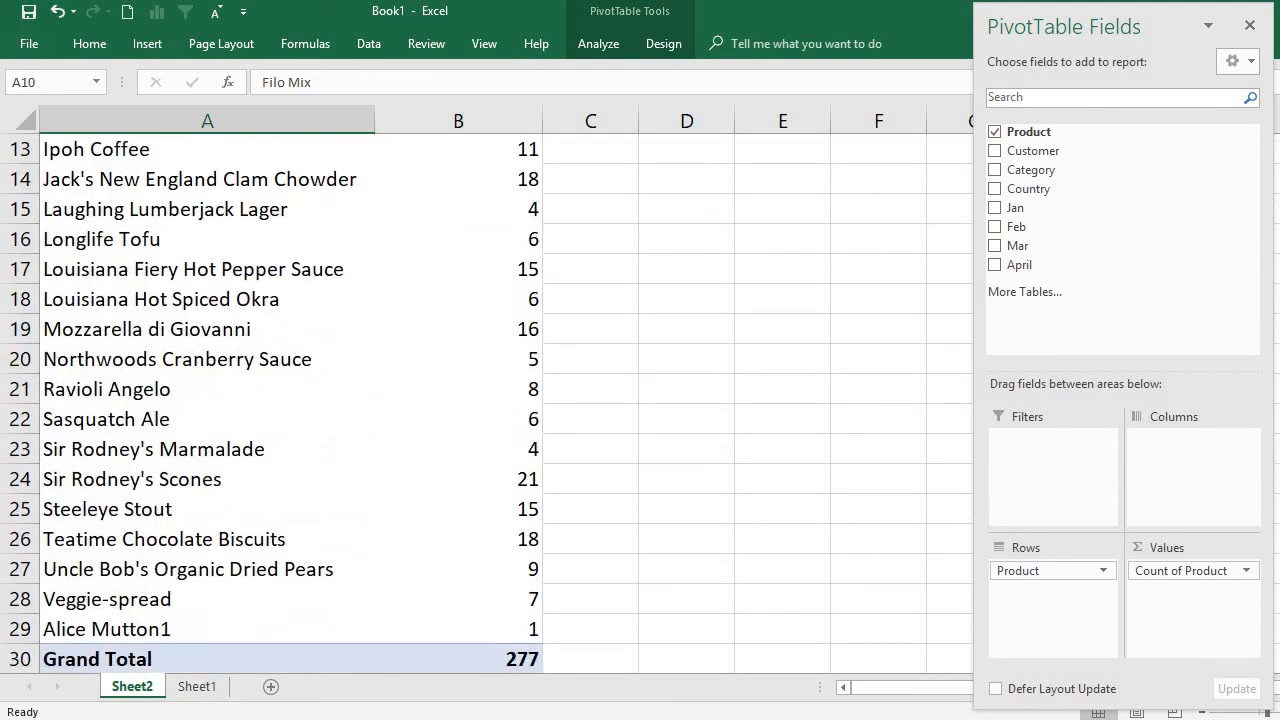
- Switch to Tab_delimited_datasource.txt in Notepad, change the second Alice Mutton entry to Alice Mutton2, save the file, and return to Excel
click(172, 627)
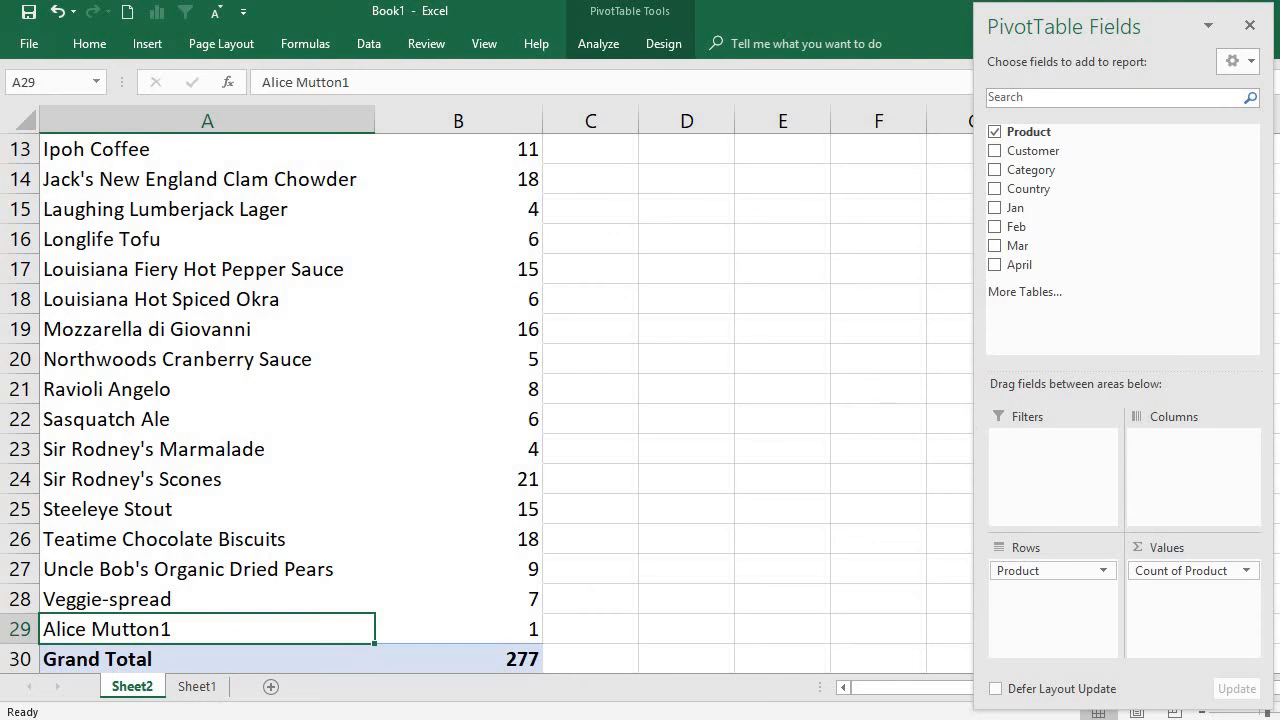
key(alt+Tab)
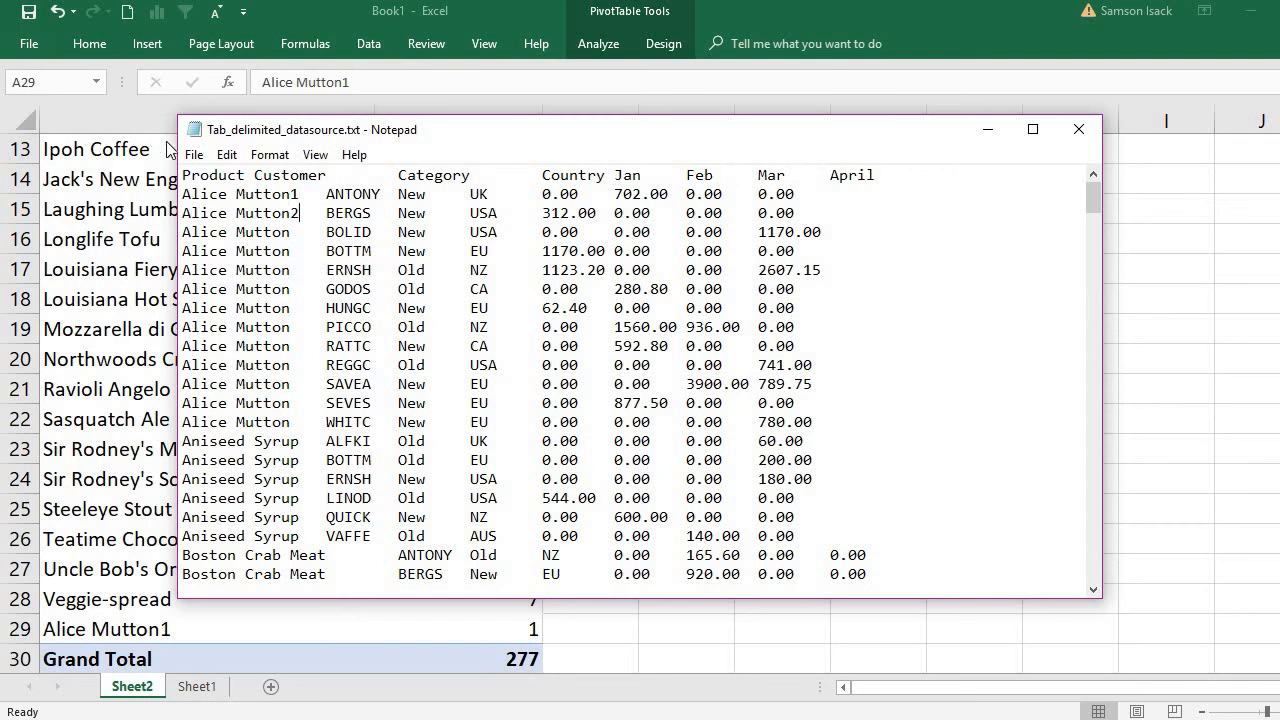
click(196, 156)
click(225, 221)
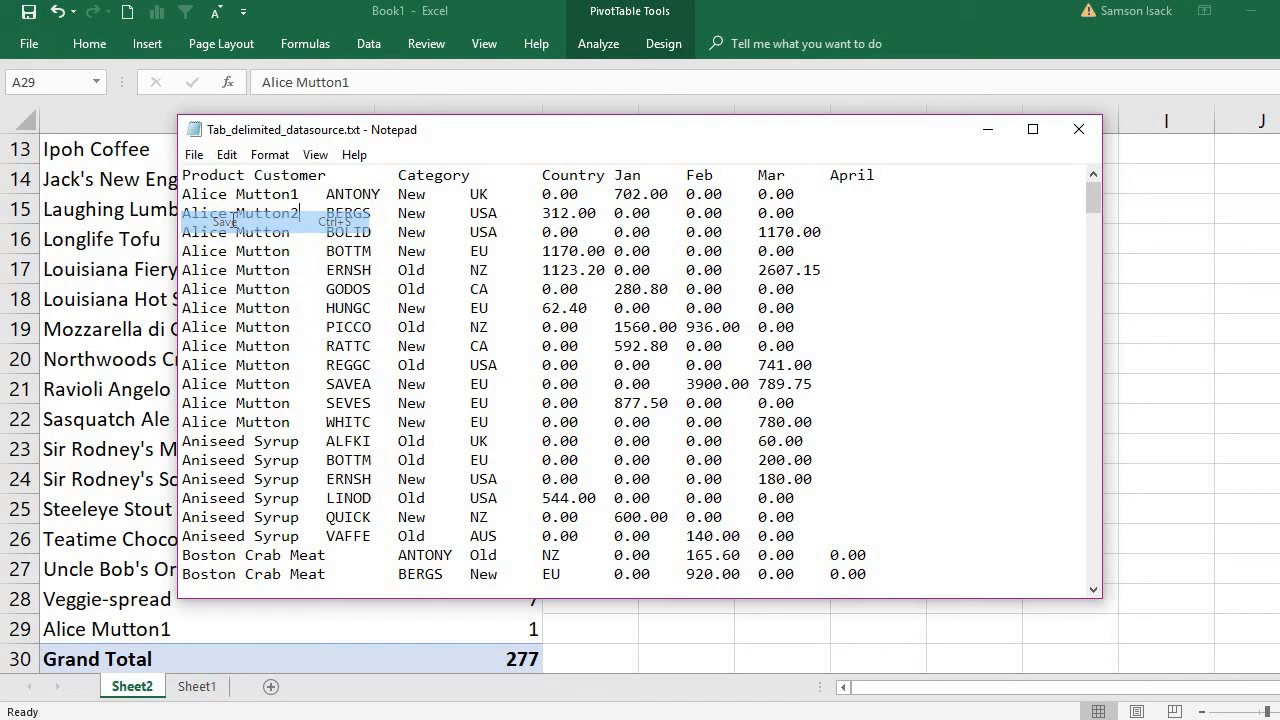
click(986, 129)
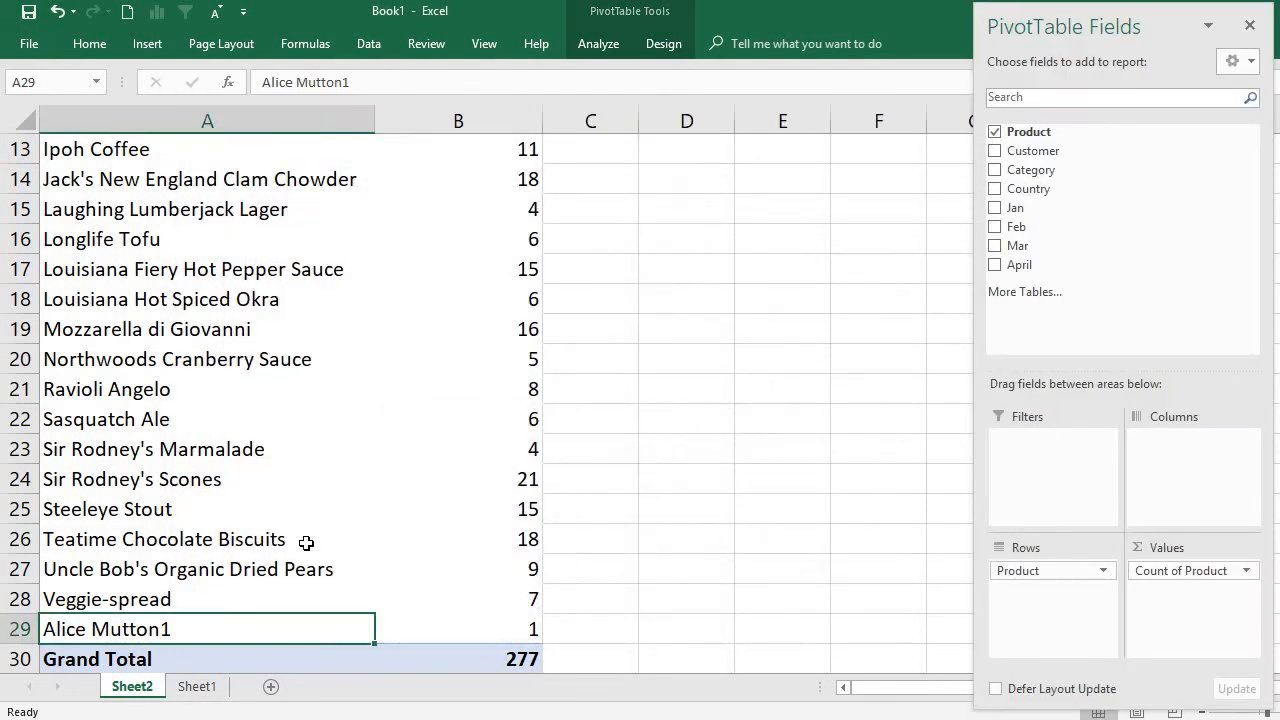
- Try to bring the Alice Mutton2 change into the Sheet2 PivotTable by refreshing only the PivotTable
right_click(222, 514)
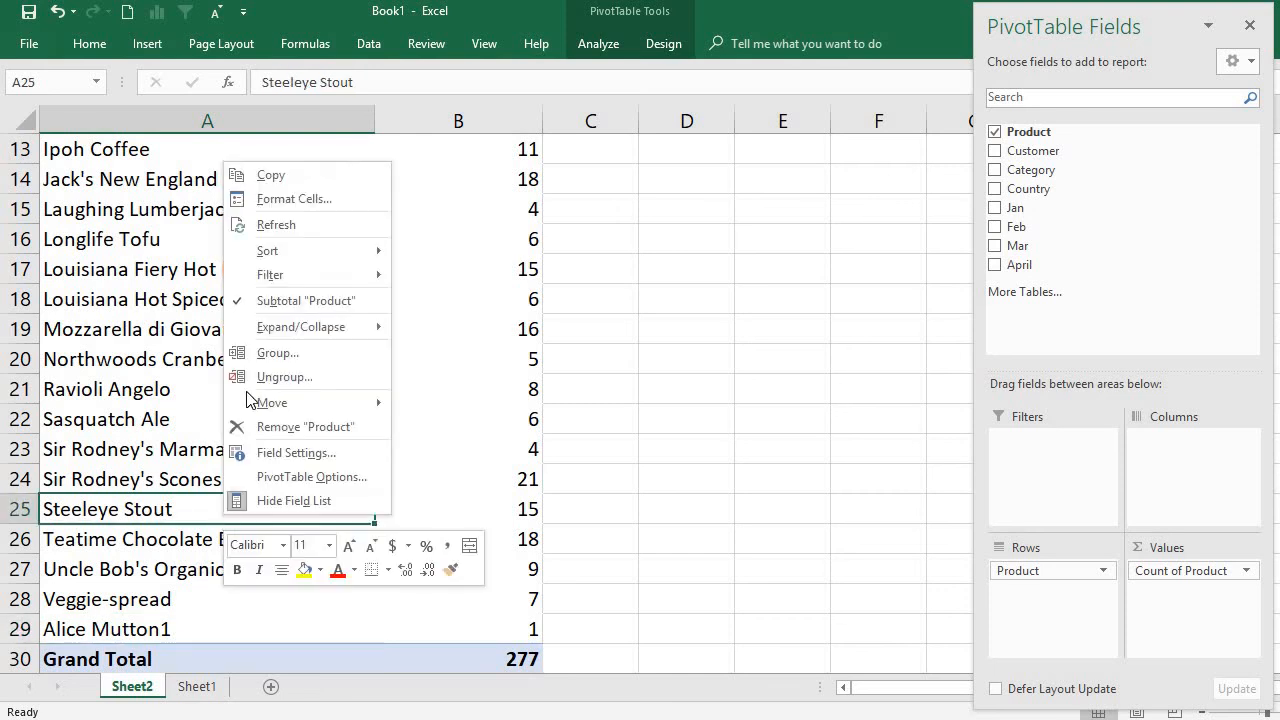
click(297, 226)
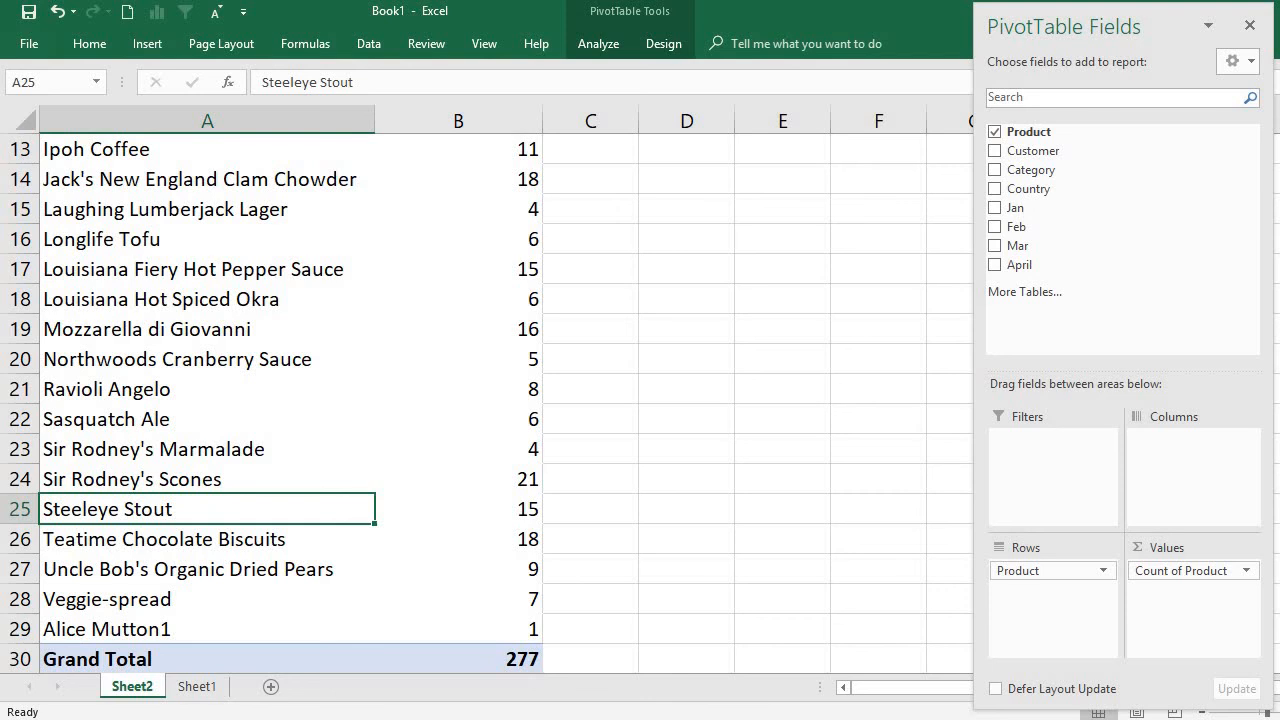
mouse_move(1278, 474)
mouse_down()
mouse_move(1278, 290)
mouse_move(1278, 472)
mouse_up()
- Refresh the imported data on Sheet1 by importing the edited Tab_delimited_datasource.txt from the DataFiles folder
click(203, 682)
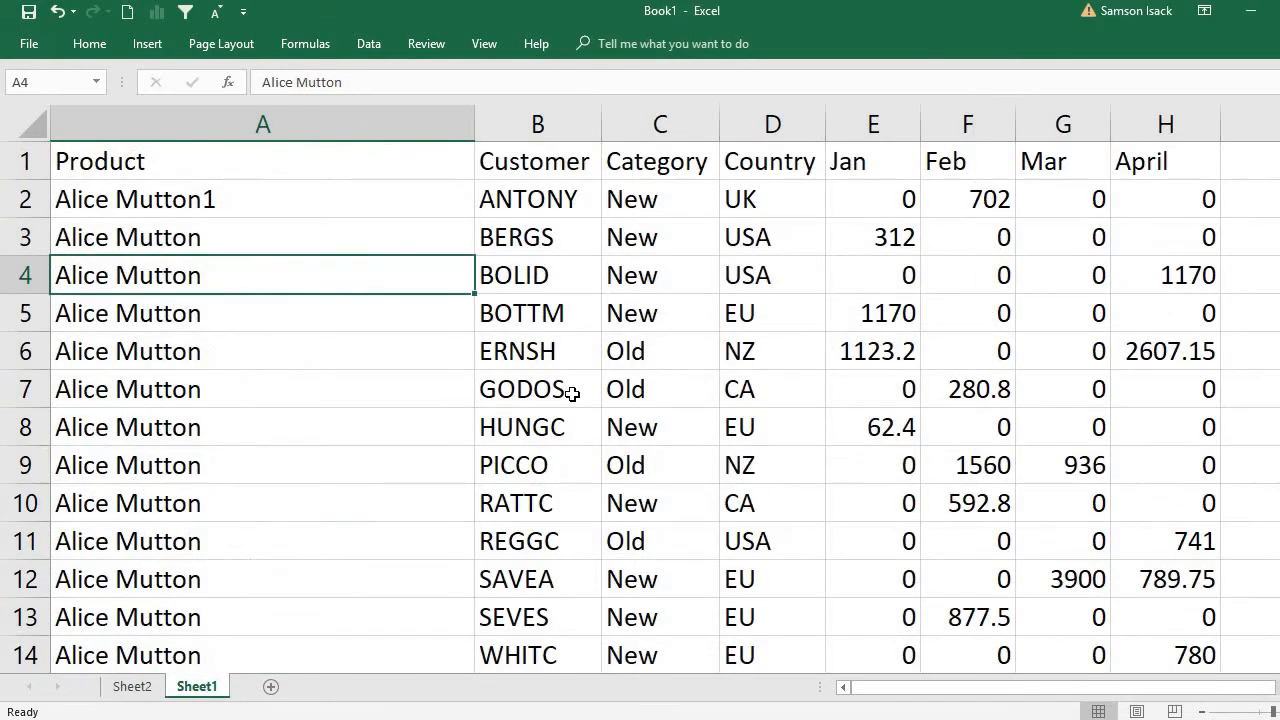
click(257, 429)
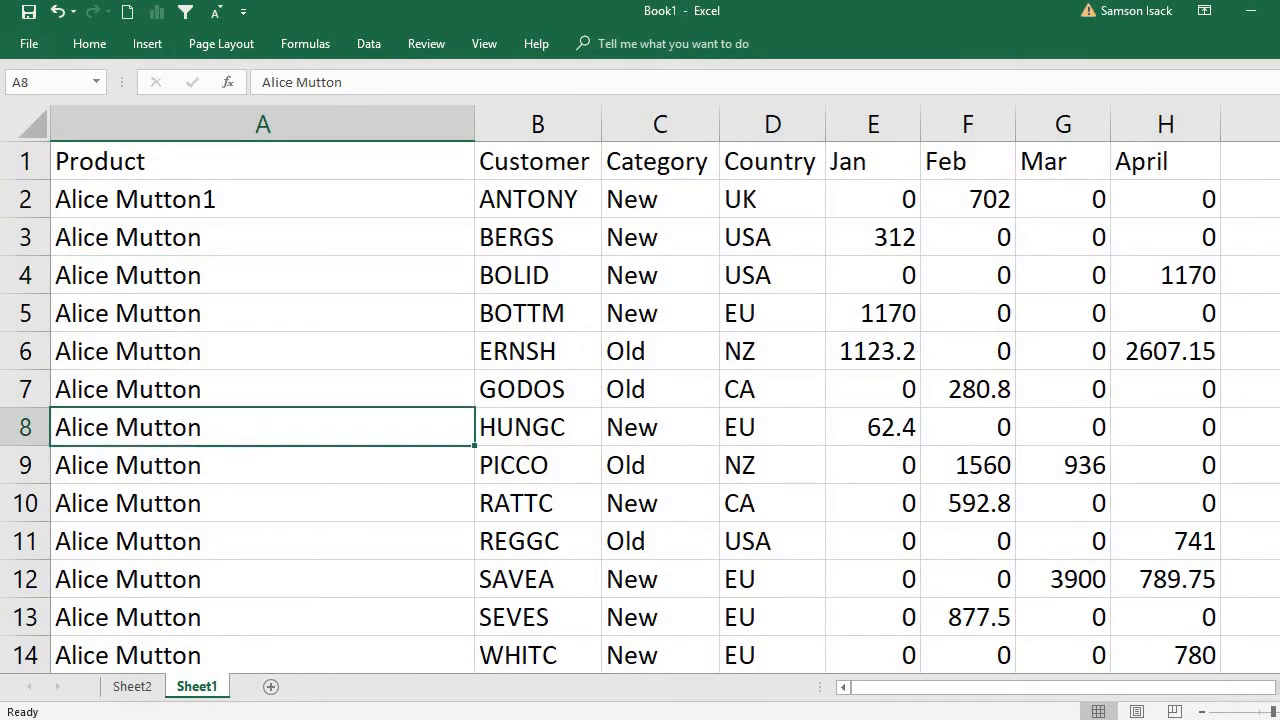
mouse_move(1279, 137)
mouse_down()
mouse_move(1279, 639)
mouse_move(1279, 137)
mouse_up()
click(220, 255)
right_click(215, 246)
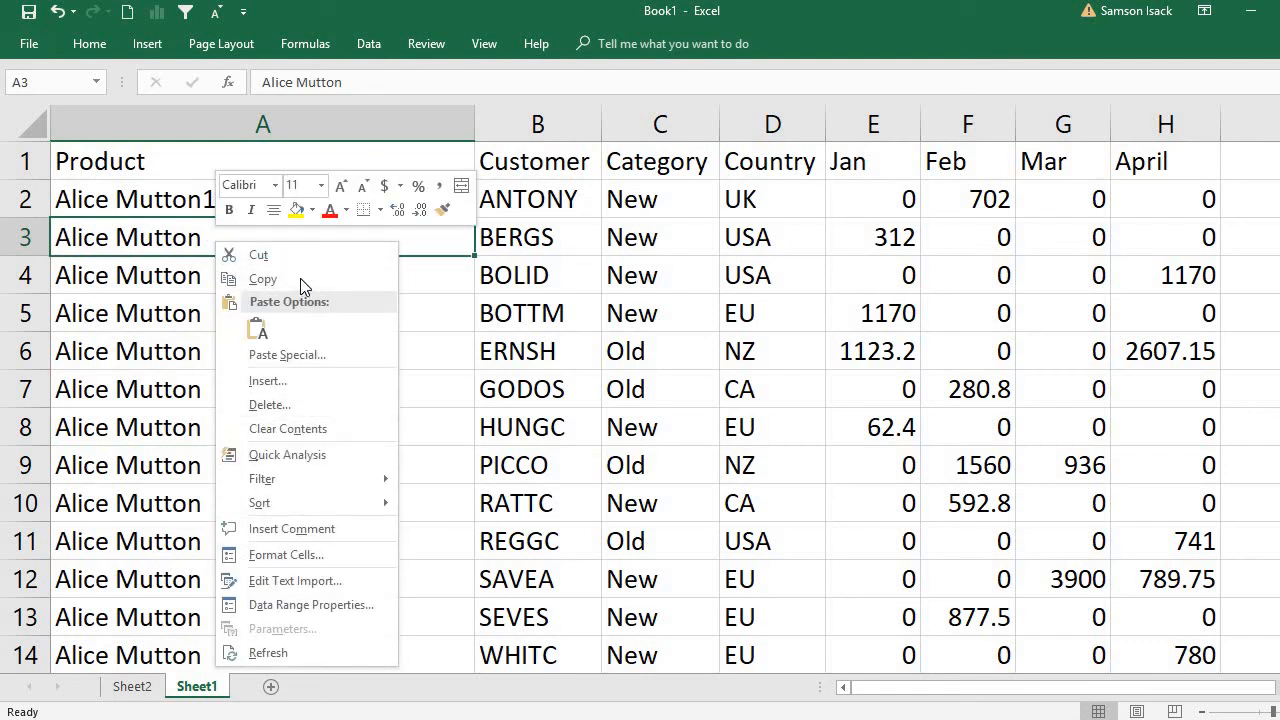
click(298, 655)
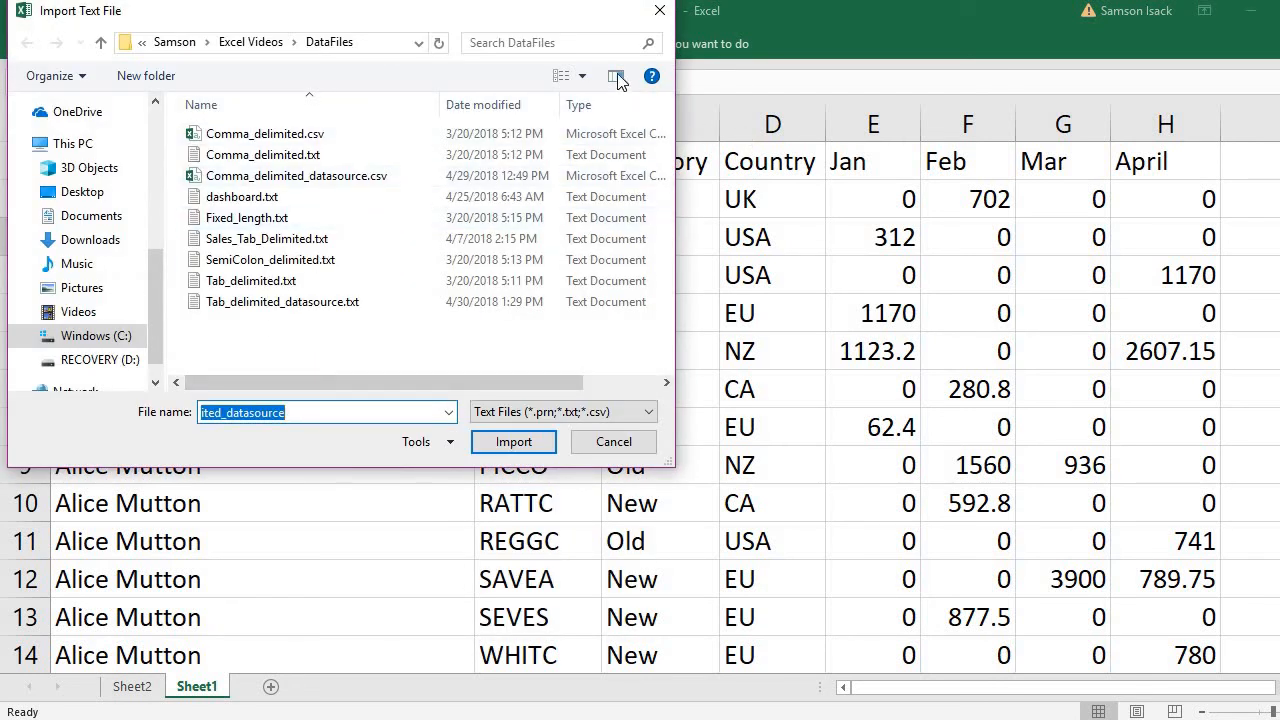
click(306, 304)
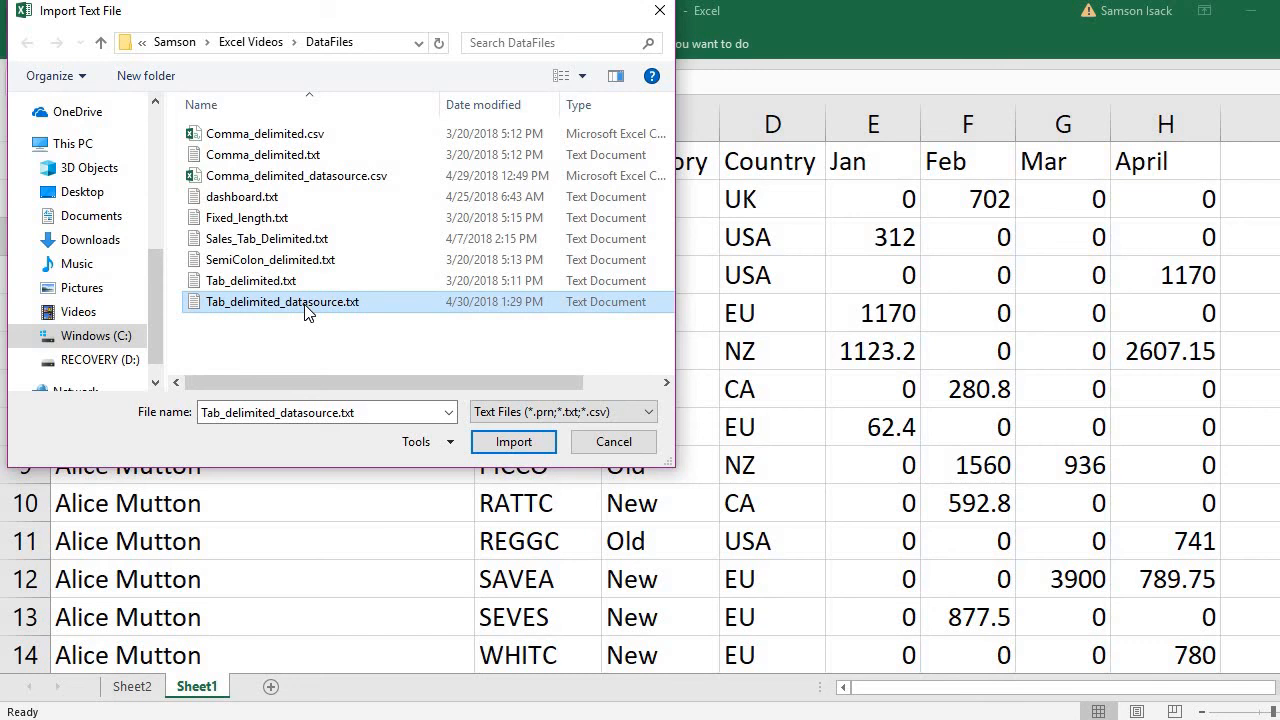
click(513, 442)
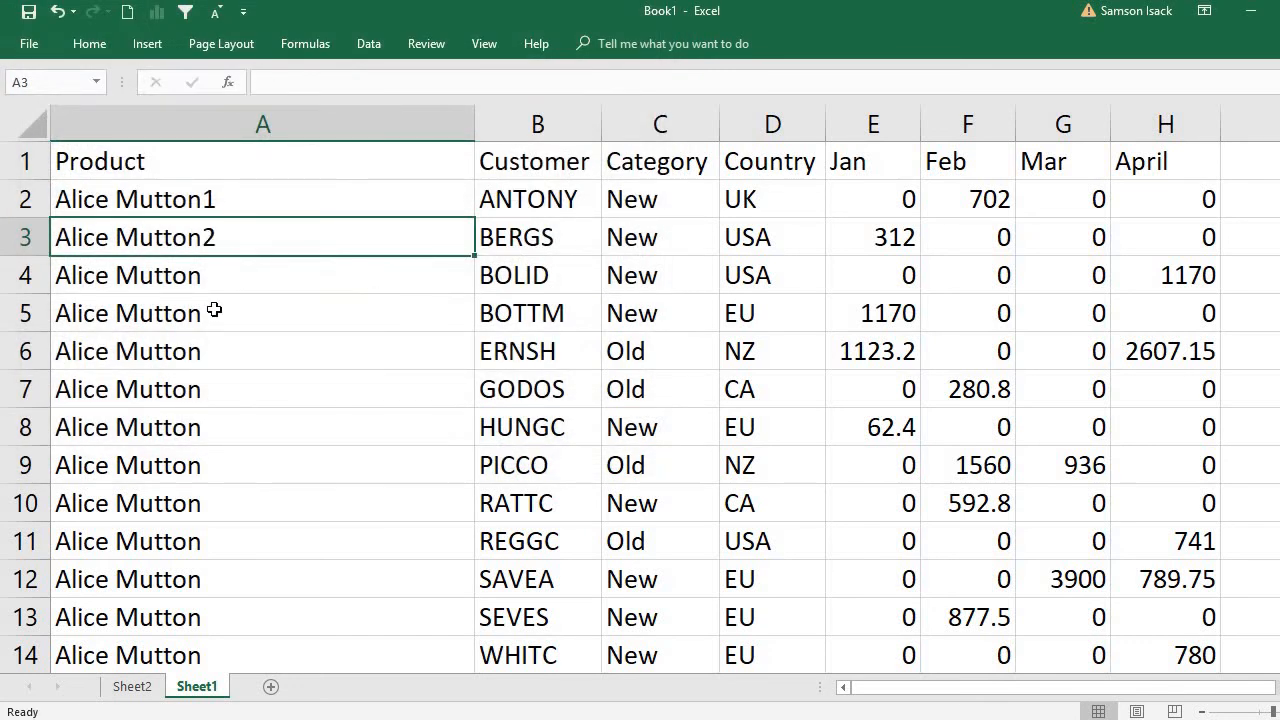
- Refresh the PivotTable on Sheet2 from the reimported data and check the Alice Mutton2 row at the end of its product list
click(132, 688)
click(330, 285)
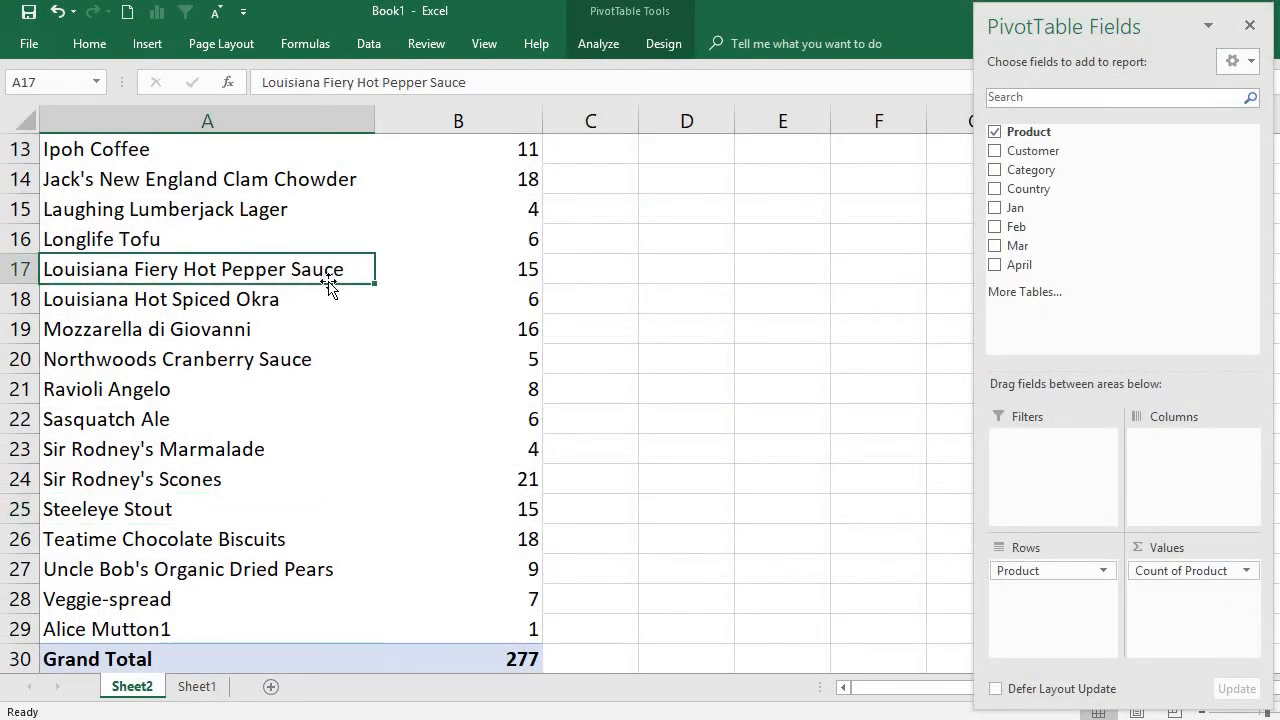
right_click(296, 348)
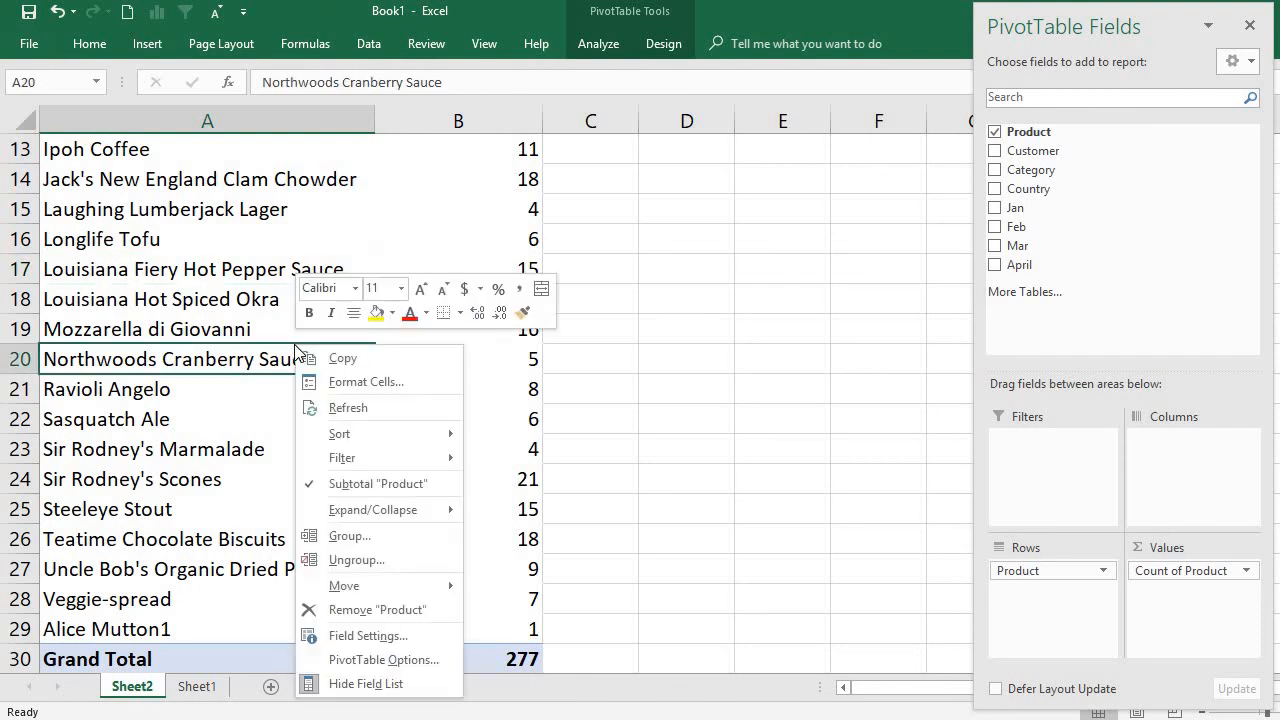
click(344, 408)
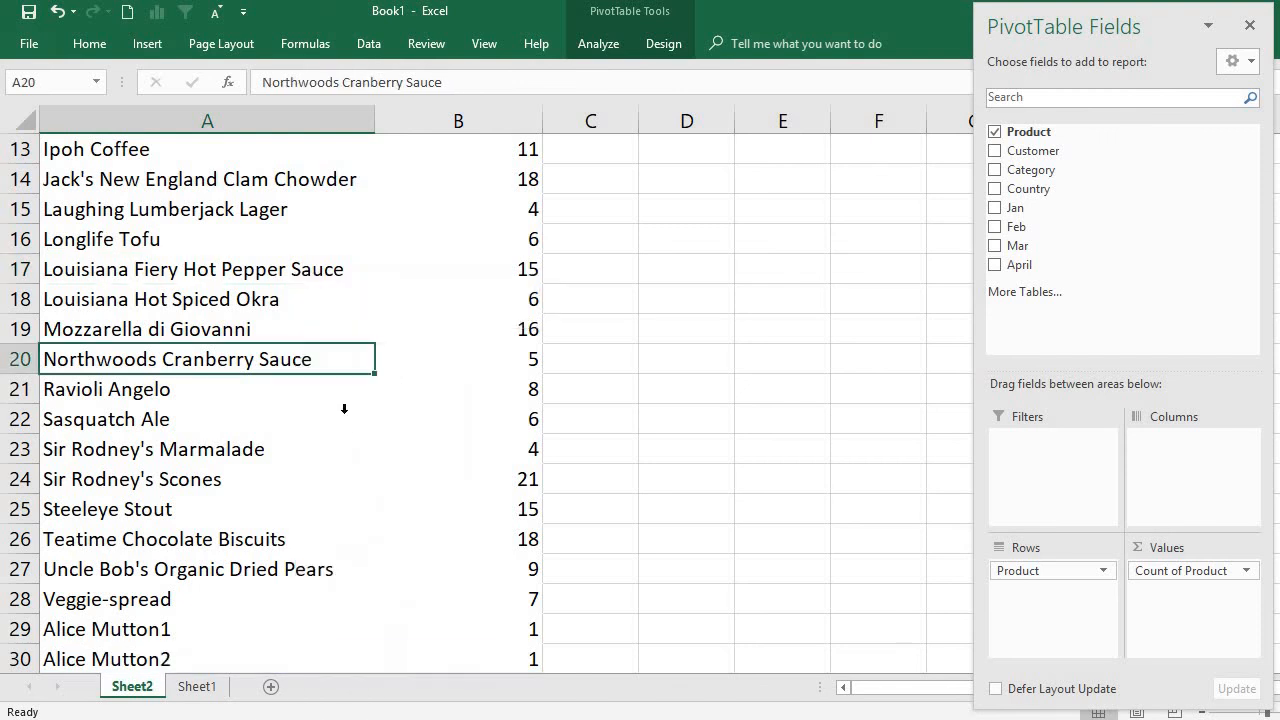
click(148, 658)
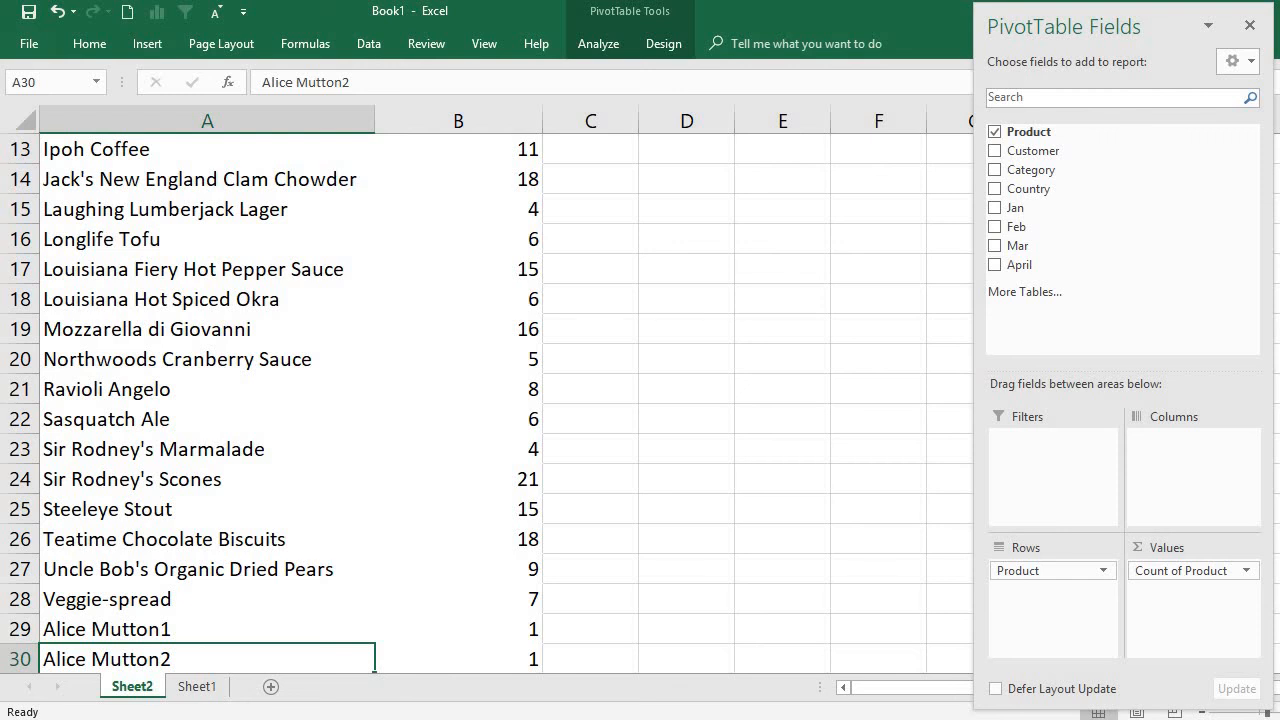
scroll(487, 404, down, 1)
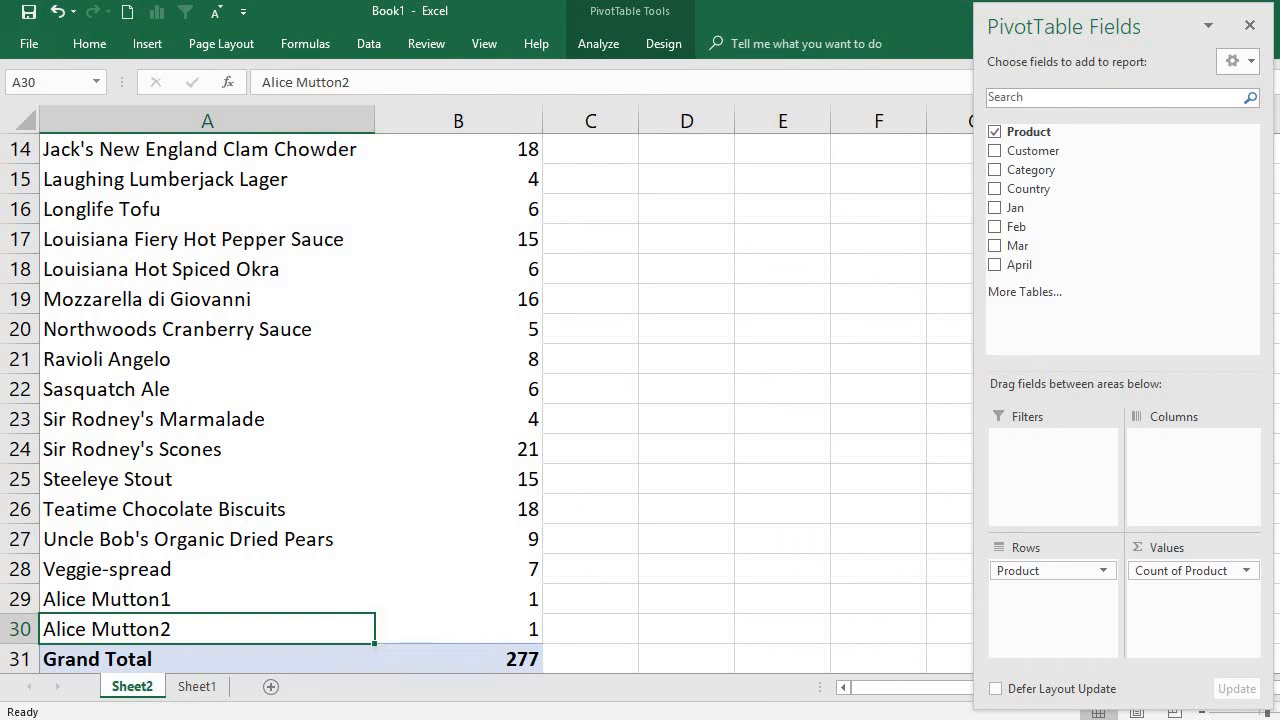
- Compare the Sheet1 data with the PivotTable on Sheet2, and refresh the PivotTable again without reimporting the text file
click(196, 686)
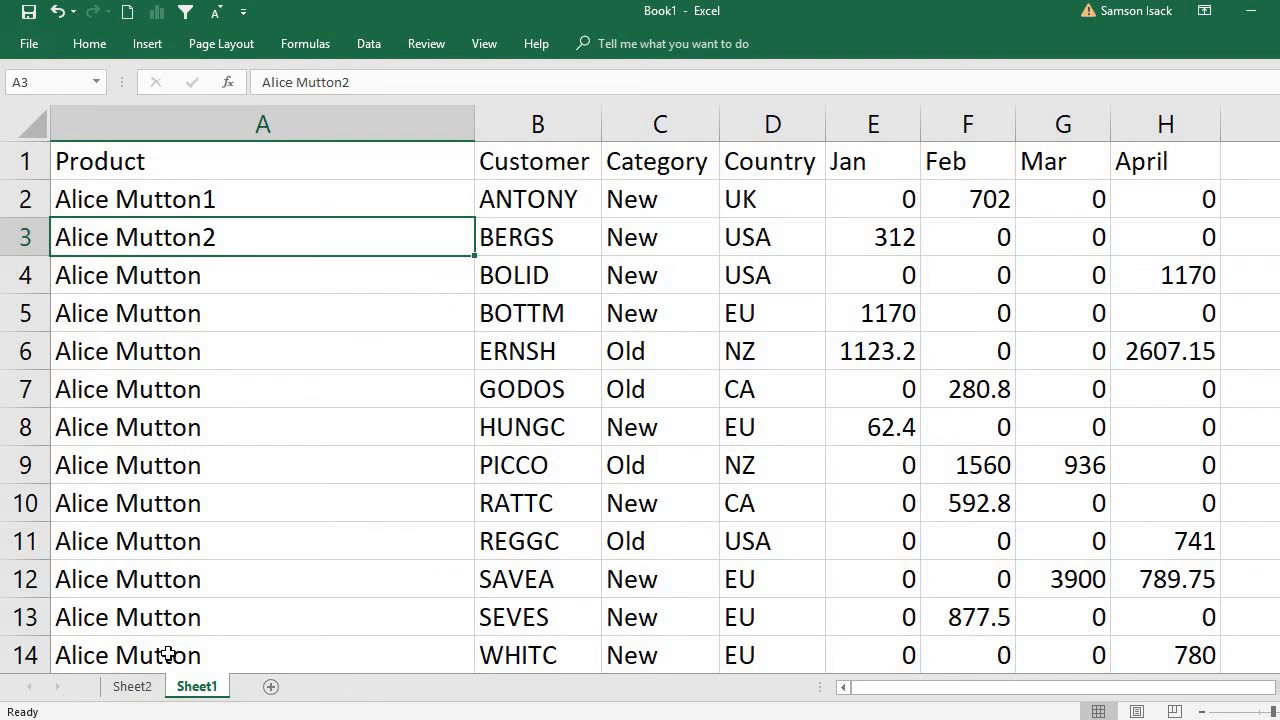
click(134, 688)
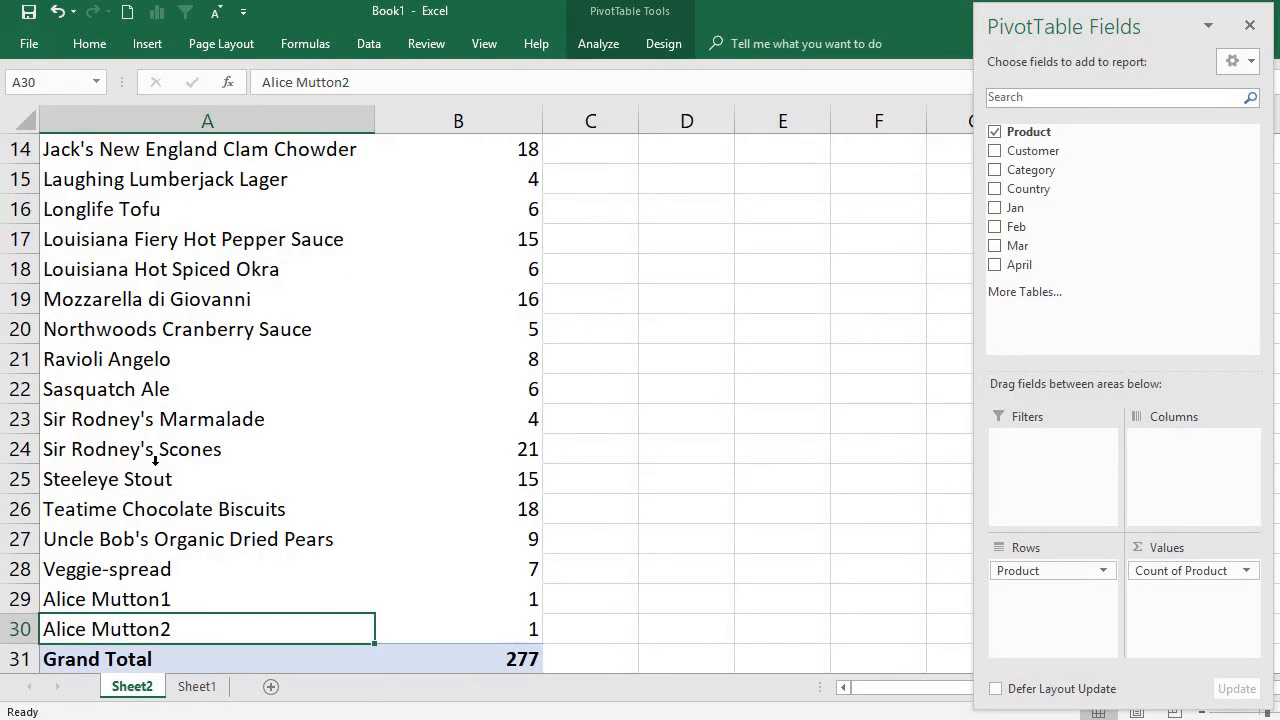
click(155, 462)
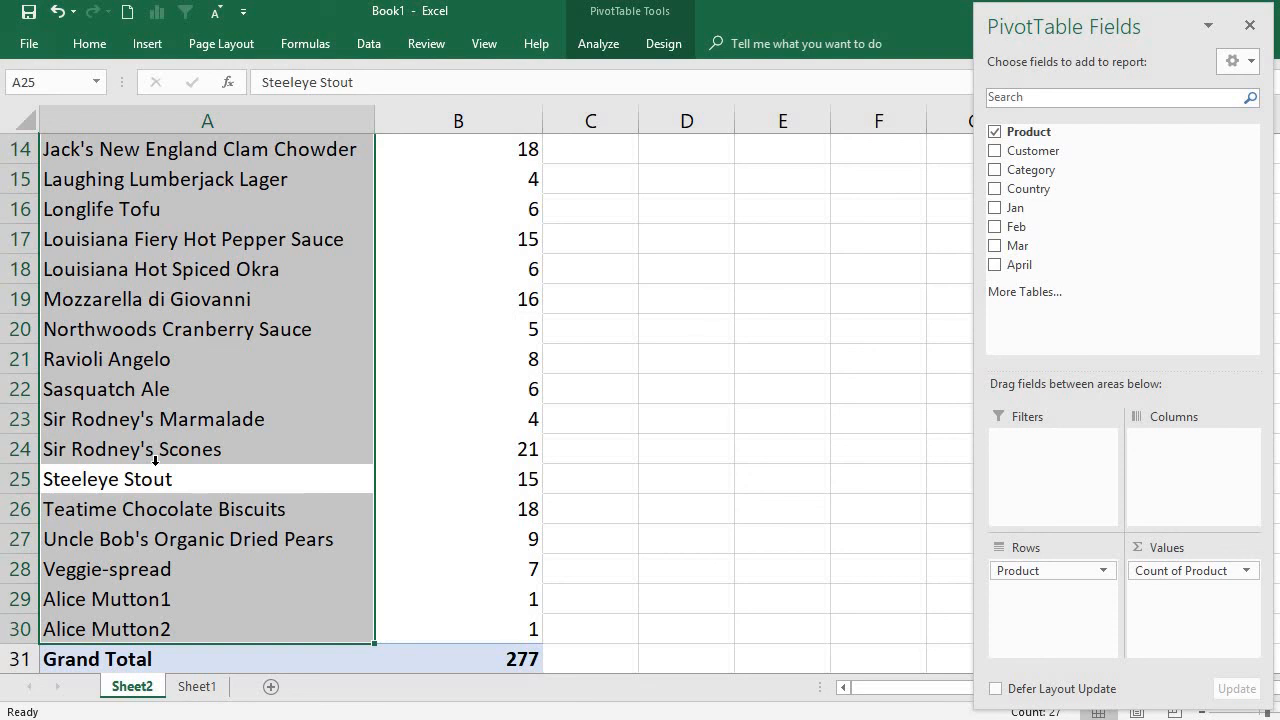
right_click(182, 441)
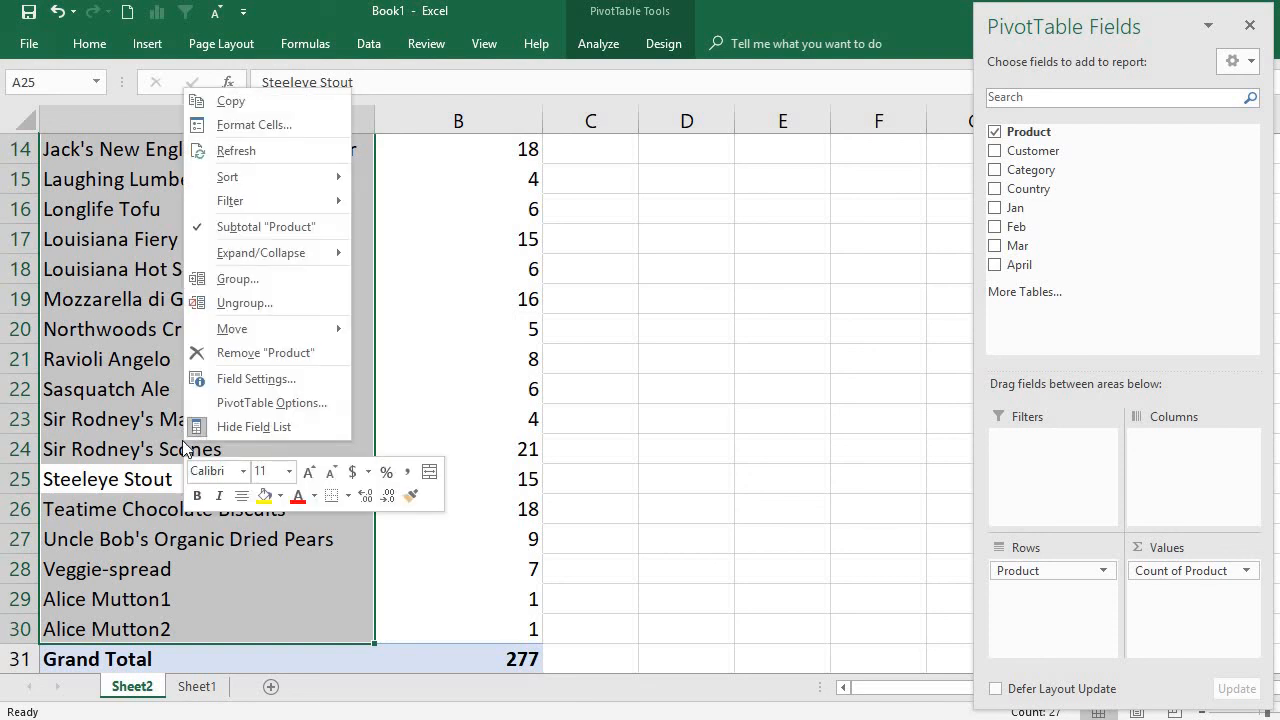
click(264, 155)
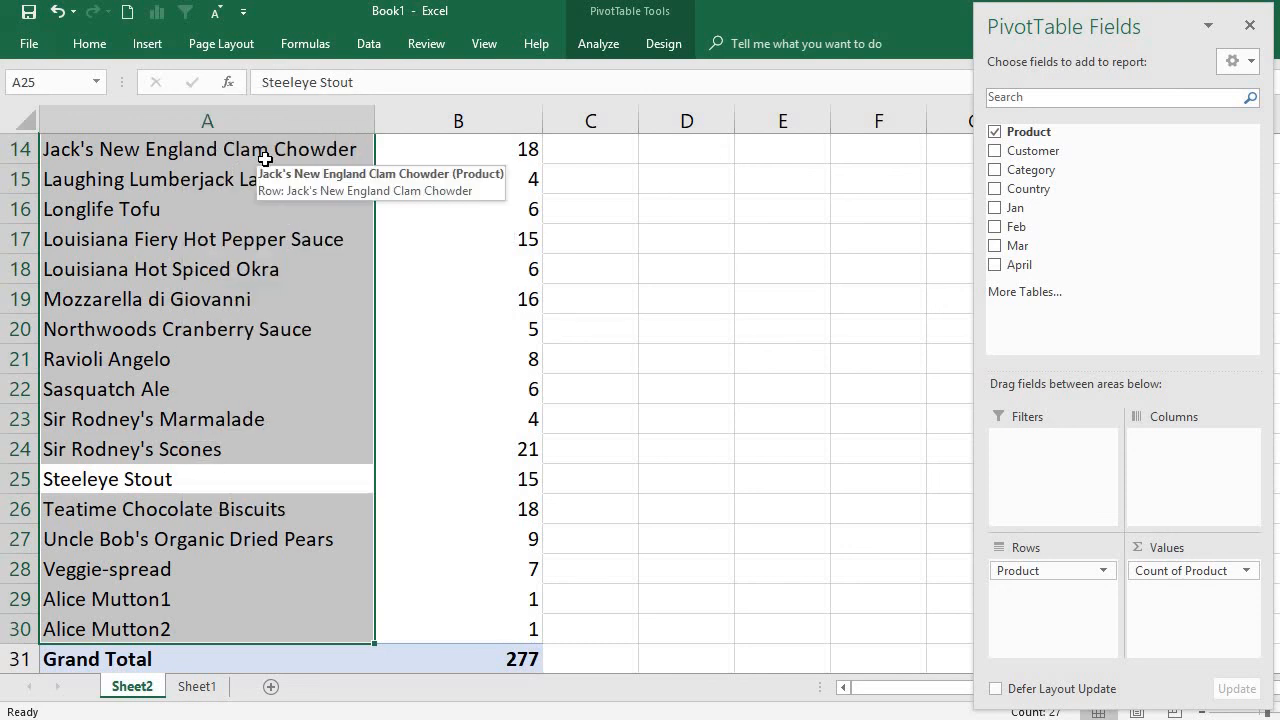
right_click(213, 240)
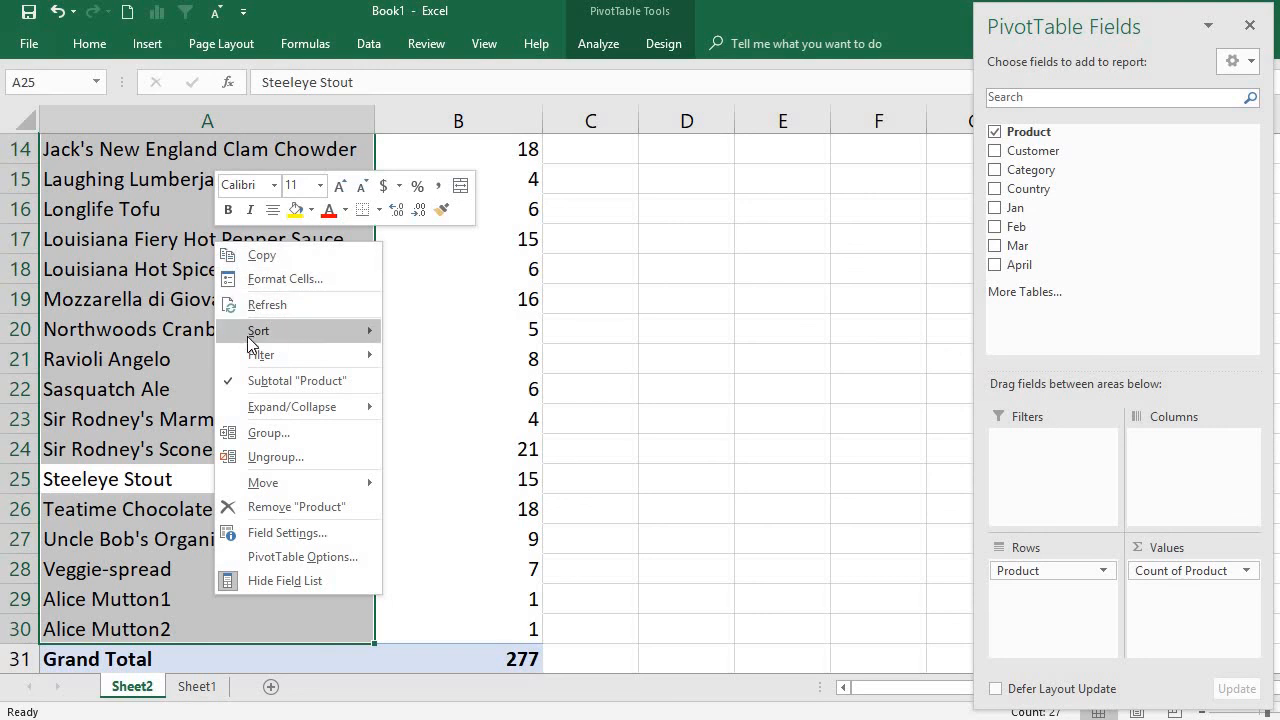
click(264, 306)
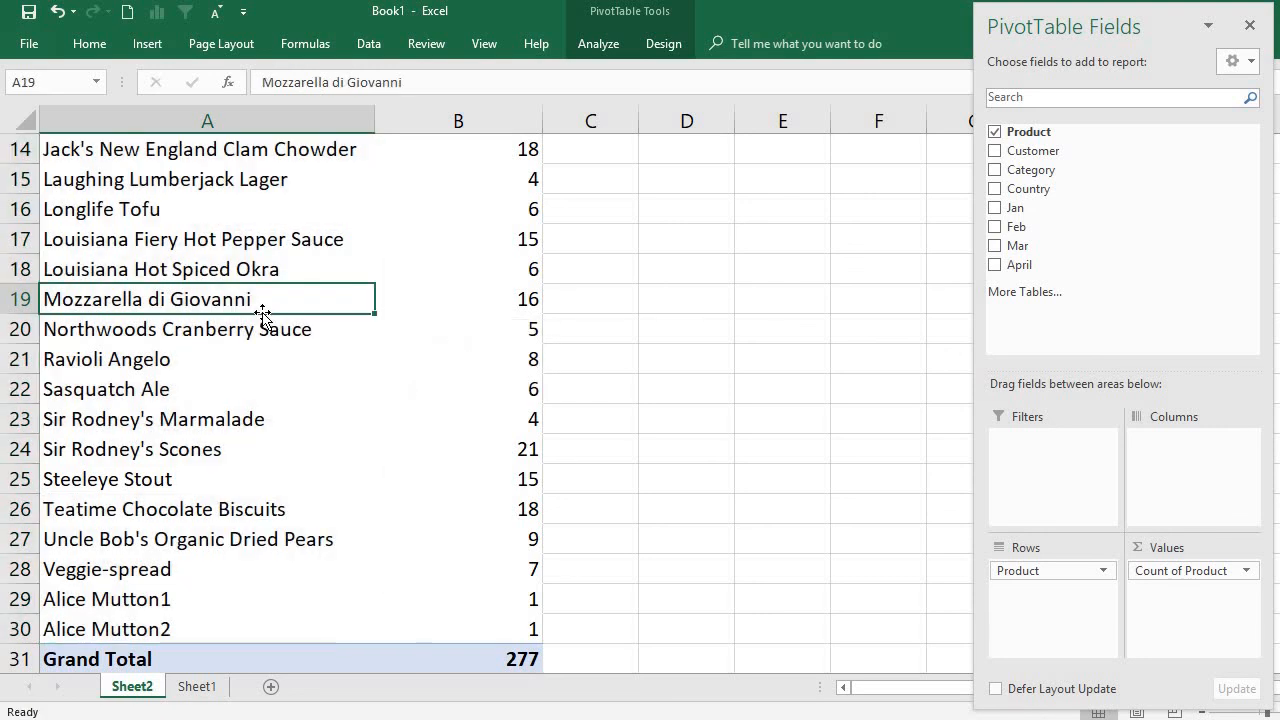
- Repeat the refresh of the Sheet1 text import, choosing Tab_delimited_datasource.txt as the source file
click(196, 686)
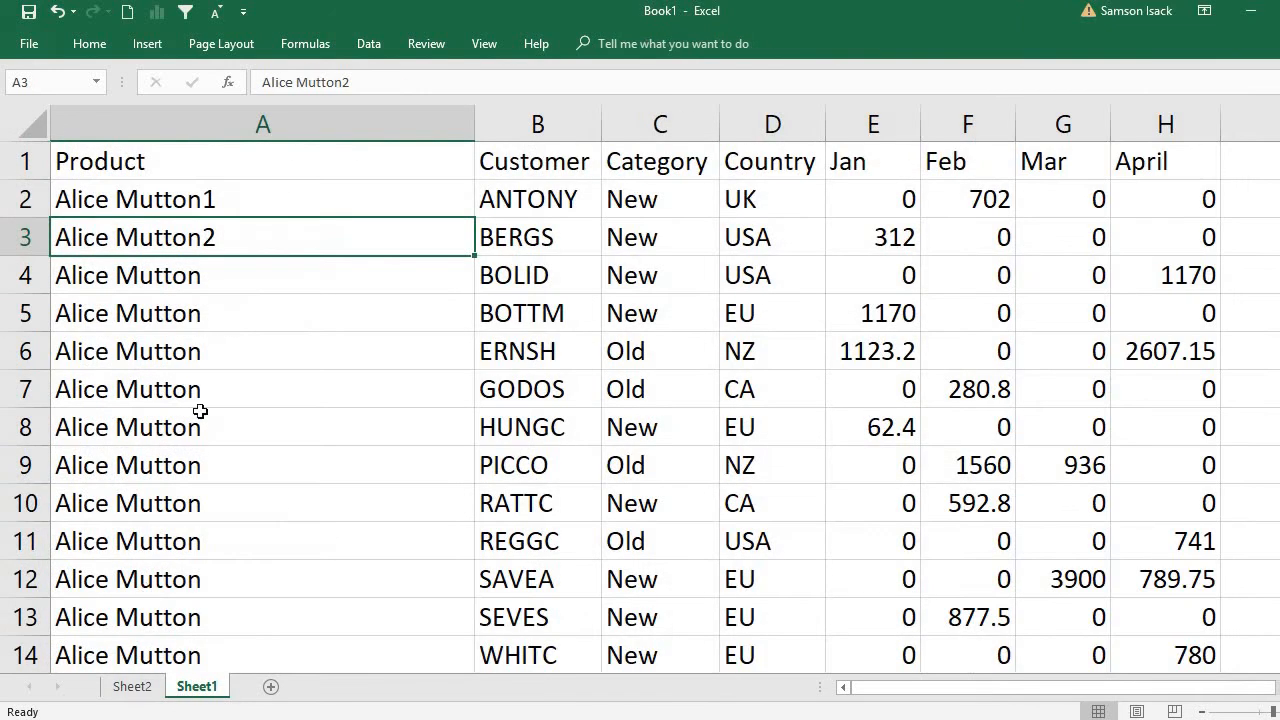
click(299, 437)
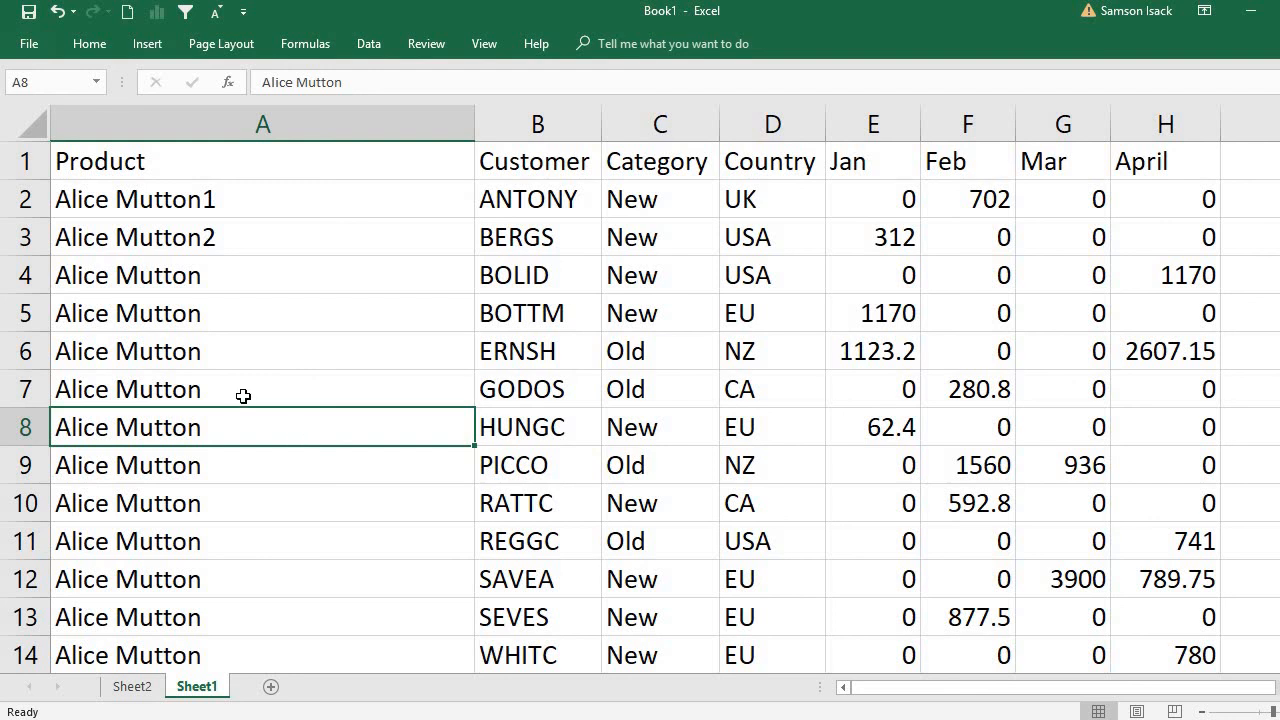
click(247, 343)
right_click(248, 345)
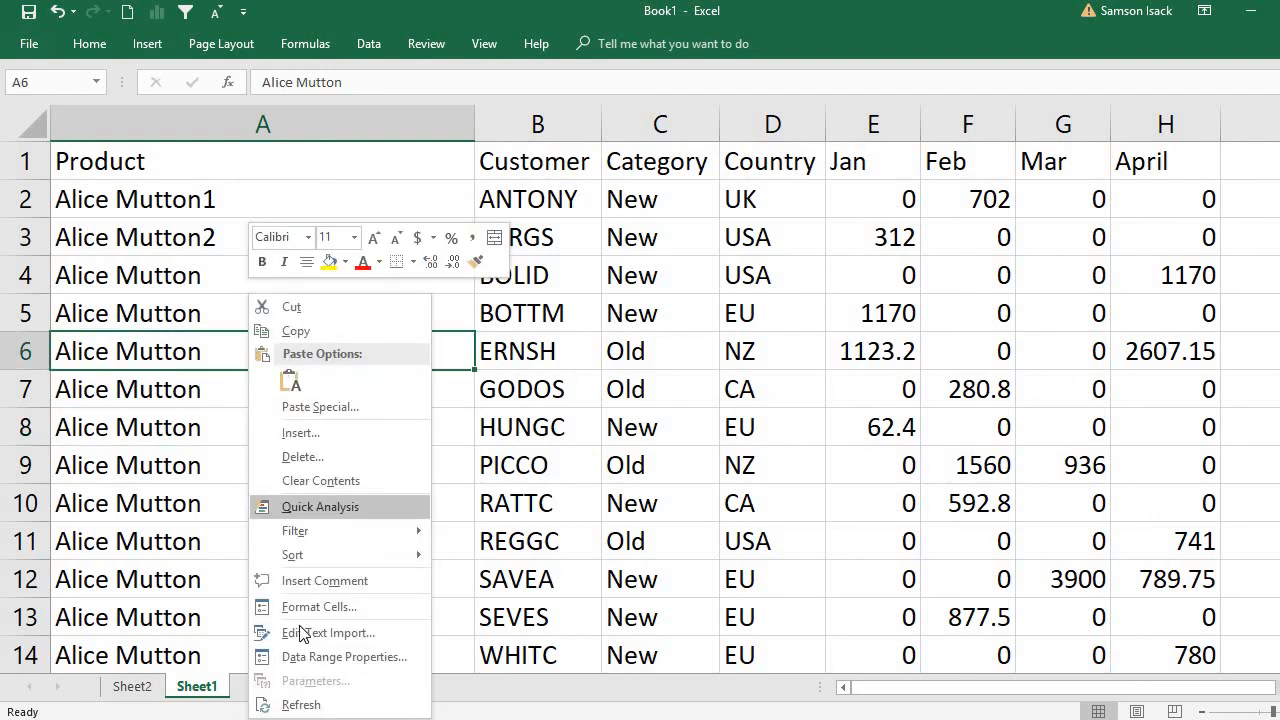
click(313, 703)
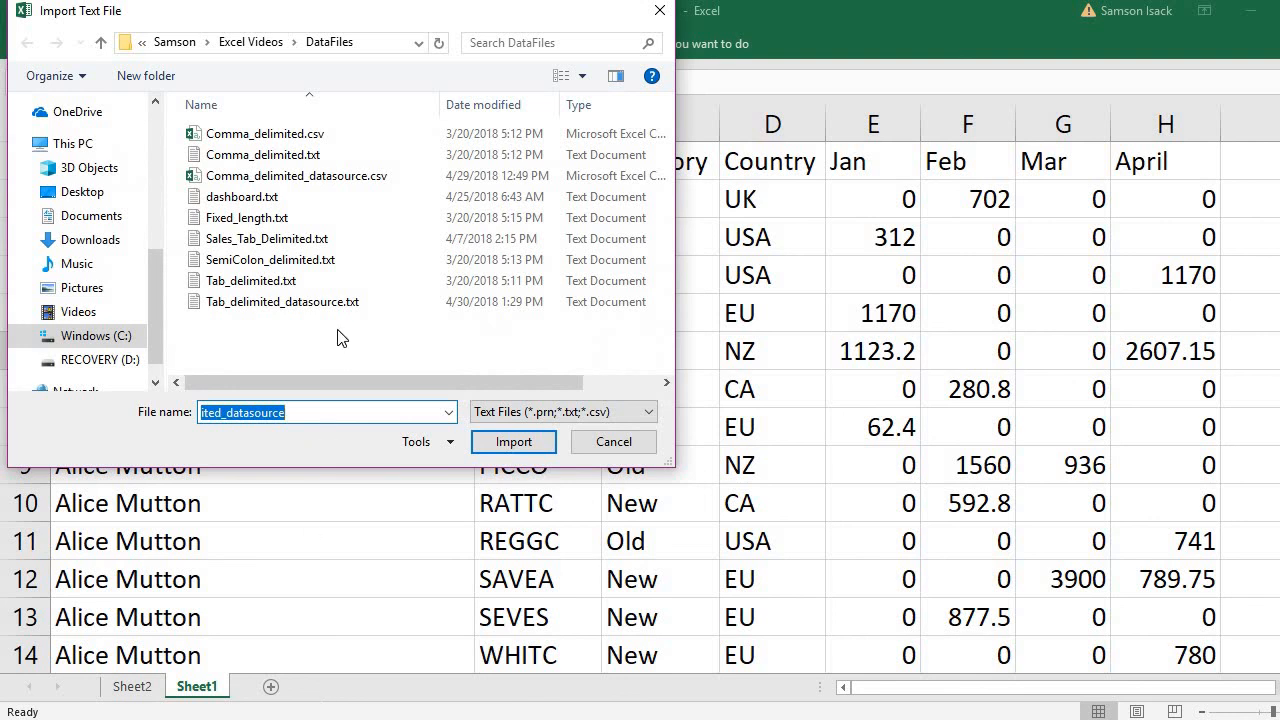
click(350, 294)
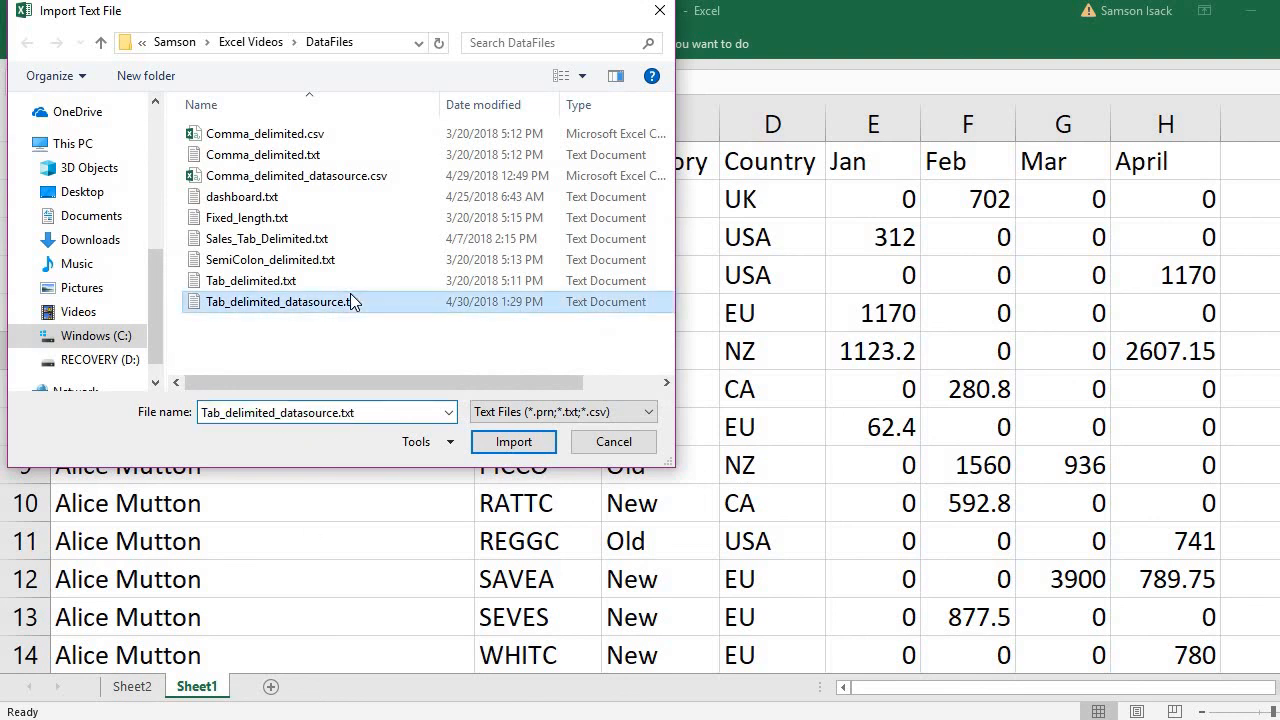
click(515, 443)
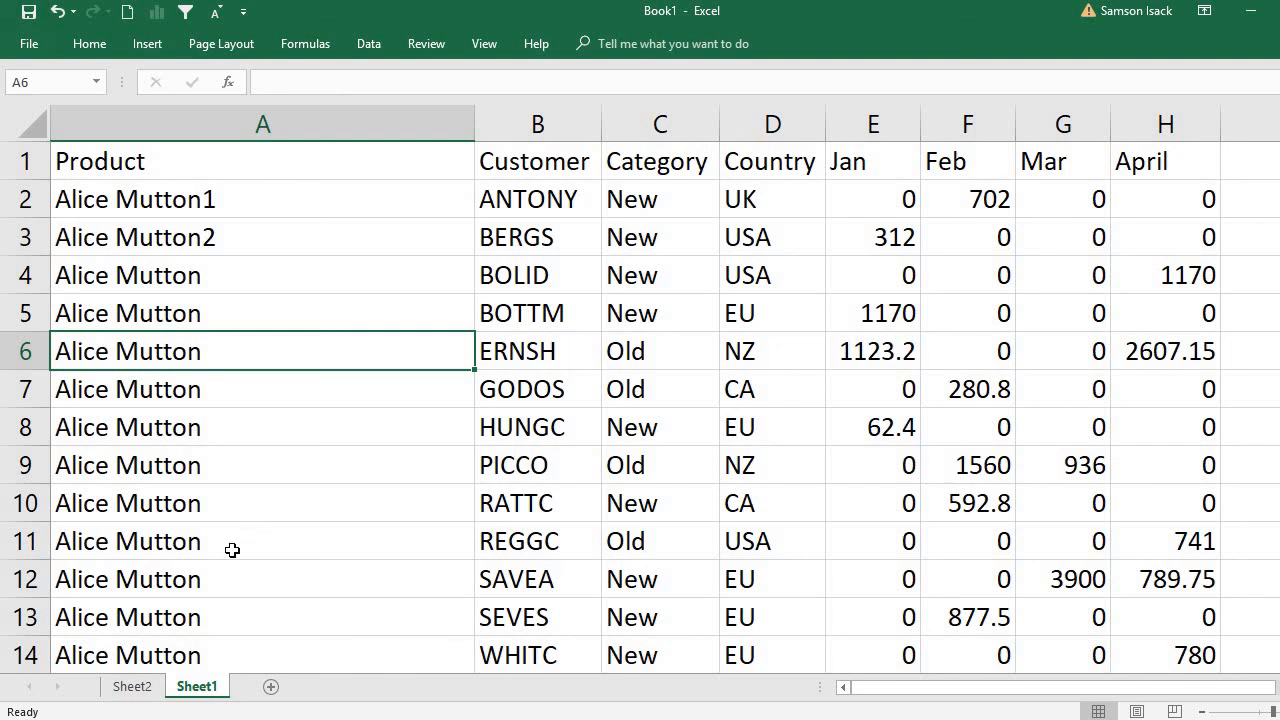
- Review the PivotTable on Sheet2 from its first product rows, including the Alice Mutton row
click(132, 690)
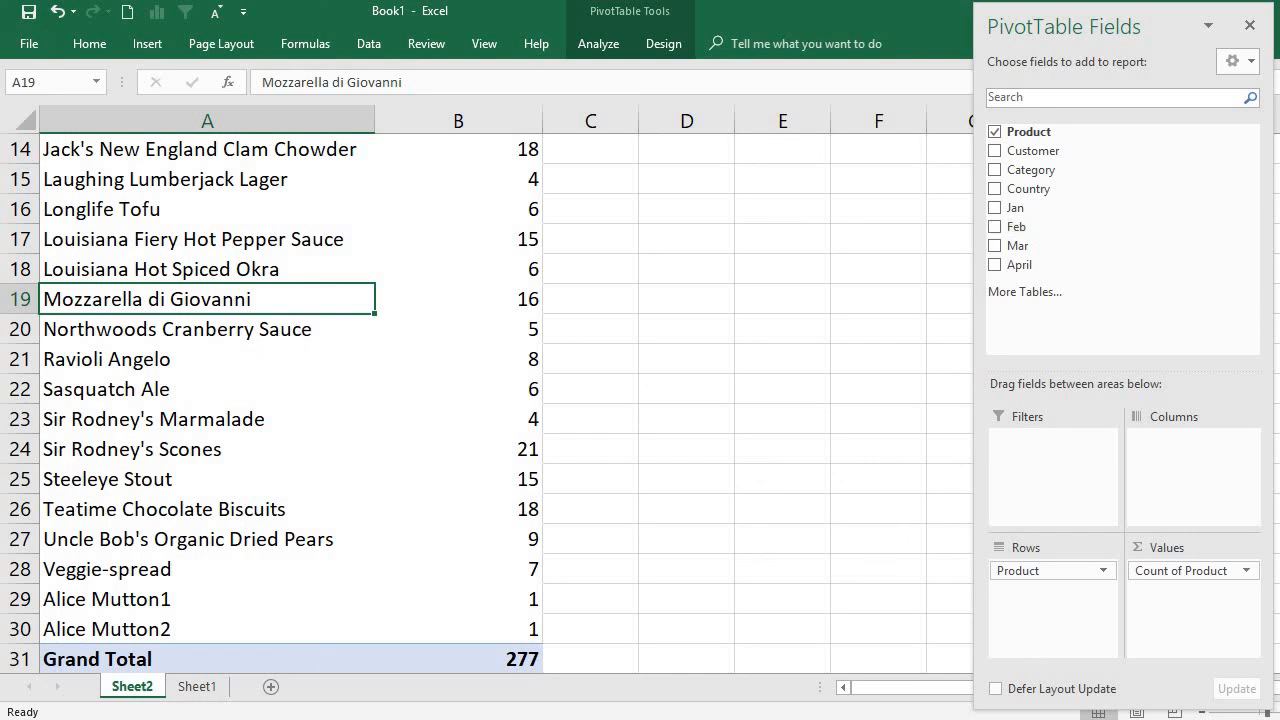
scroll(490, 400, up, 5)
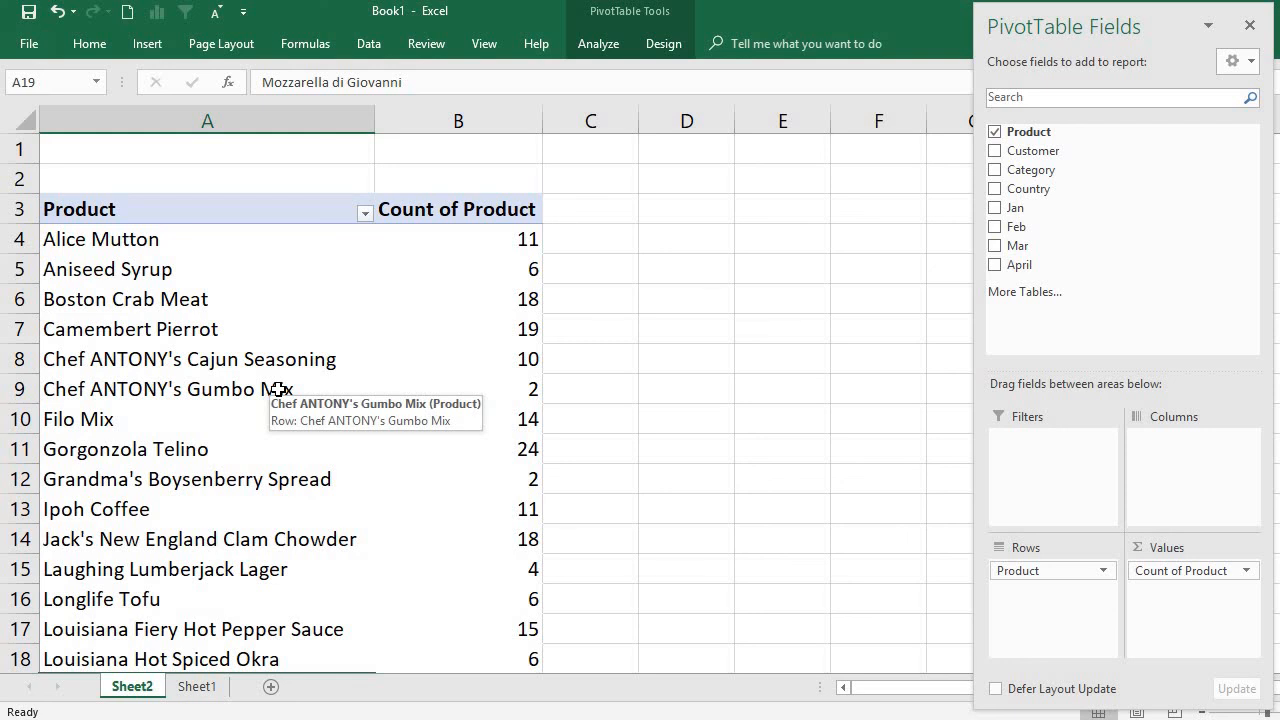
click(200, 334)
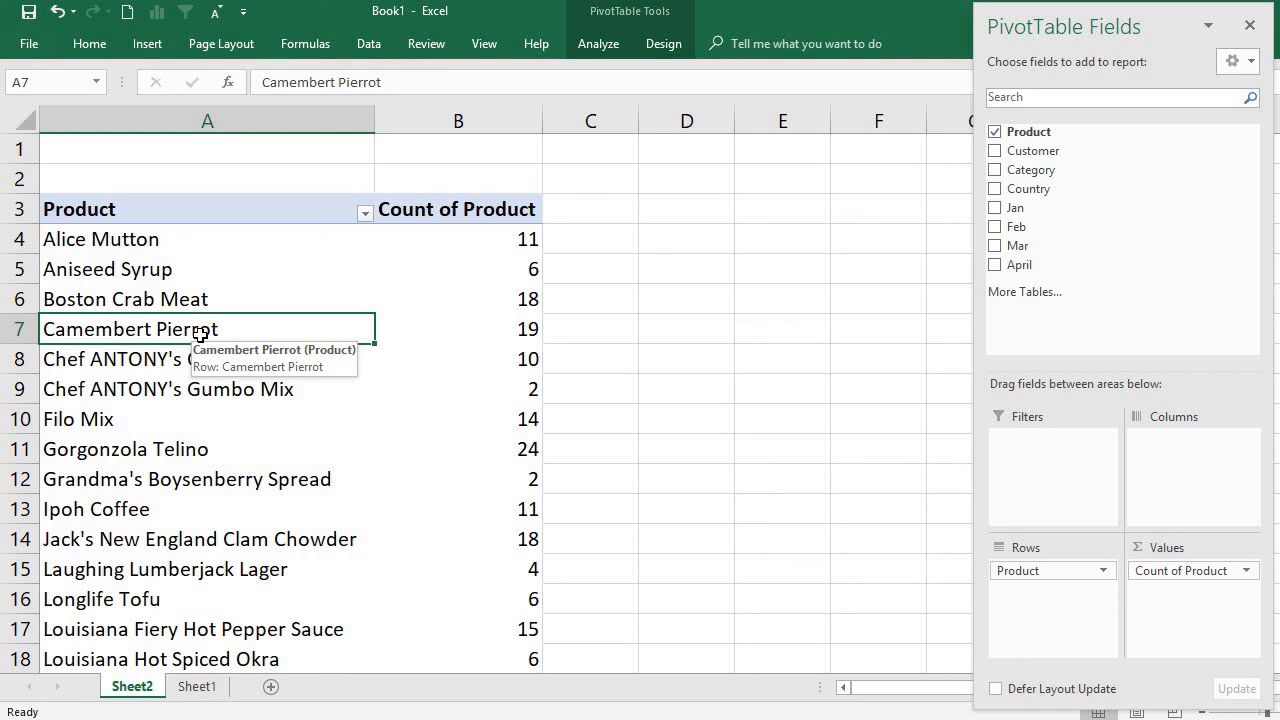
click(292, 236)
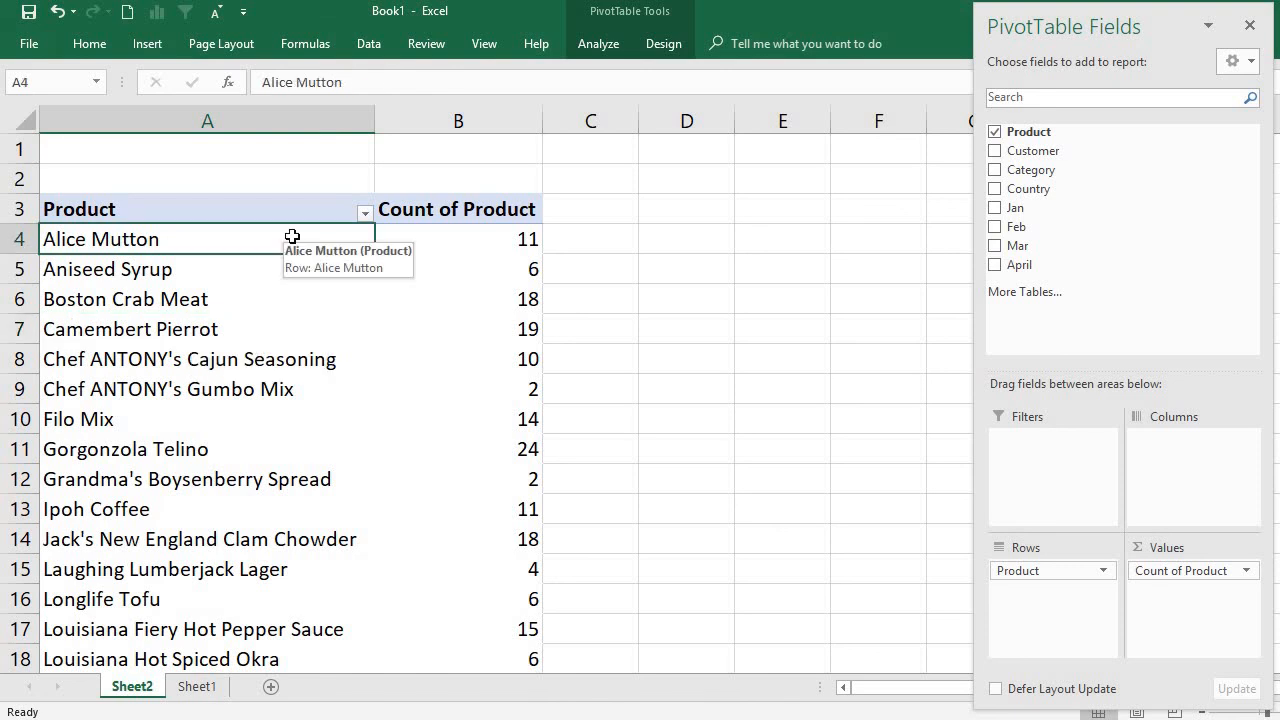